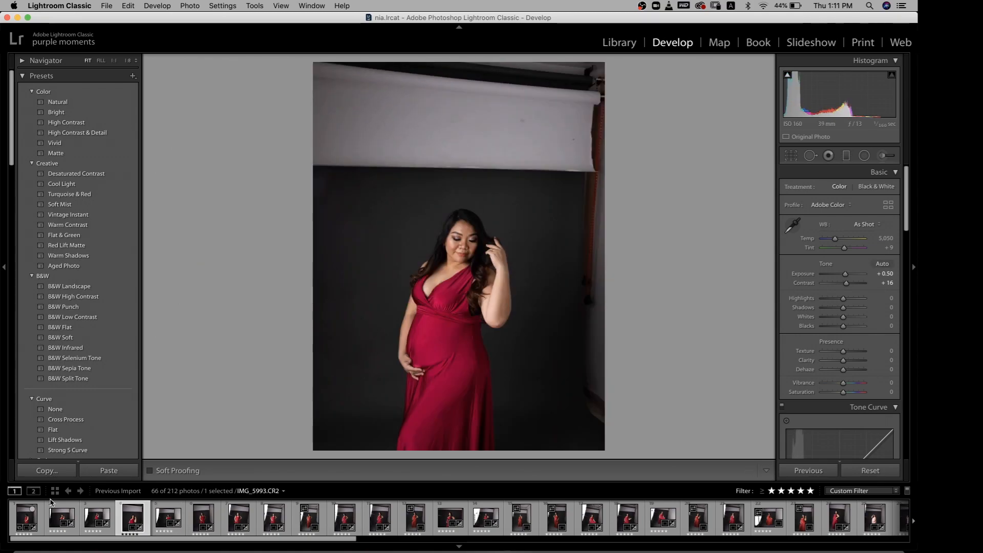
Starting from the first photo in the filmstrip, flag IMG_5988.CR2 and IMG_5990.CR2 as picks
key("Left")
key("Left")
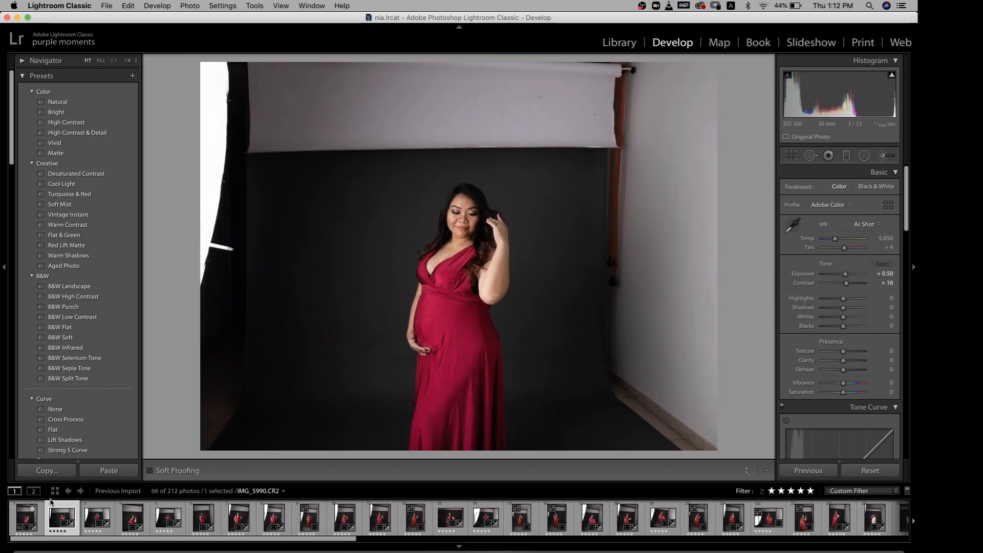
key("Left")
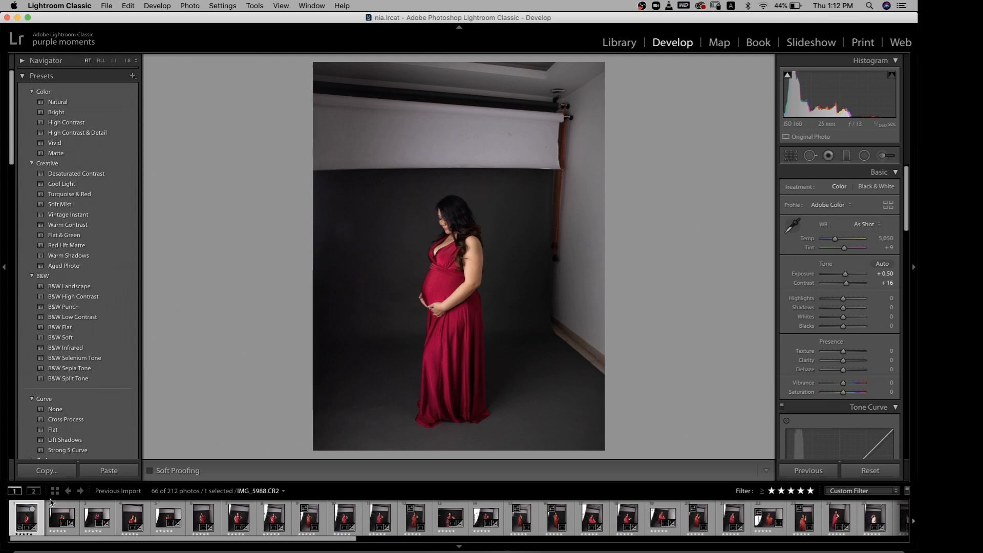
key("5")
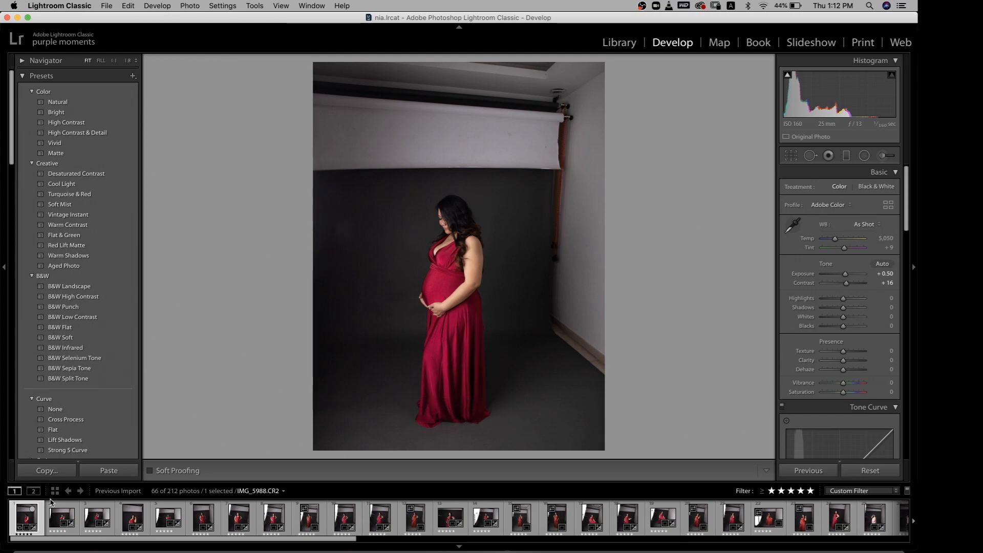
key("p")
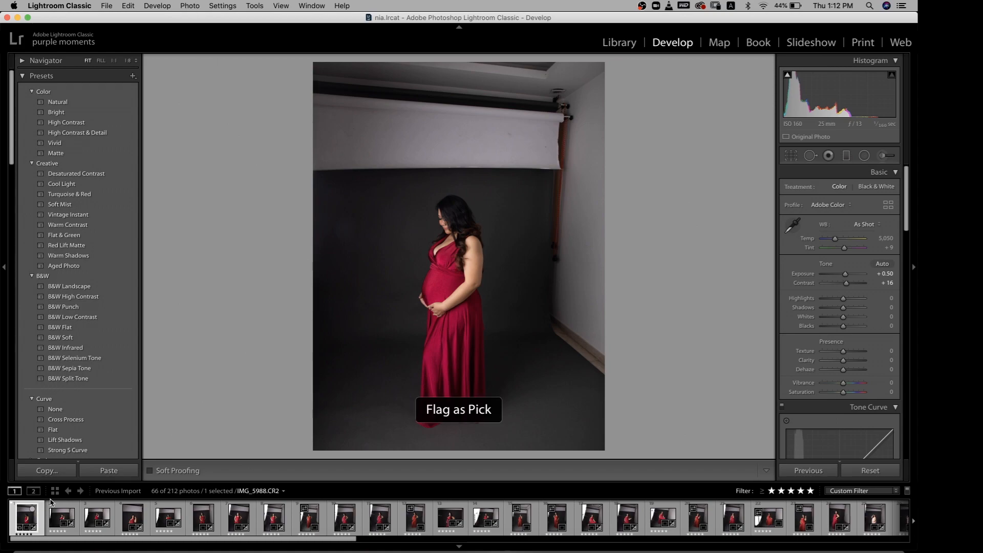
key("Right")
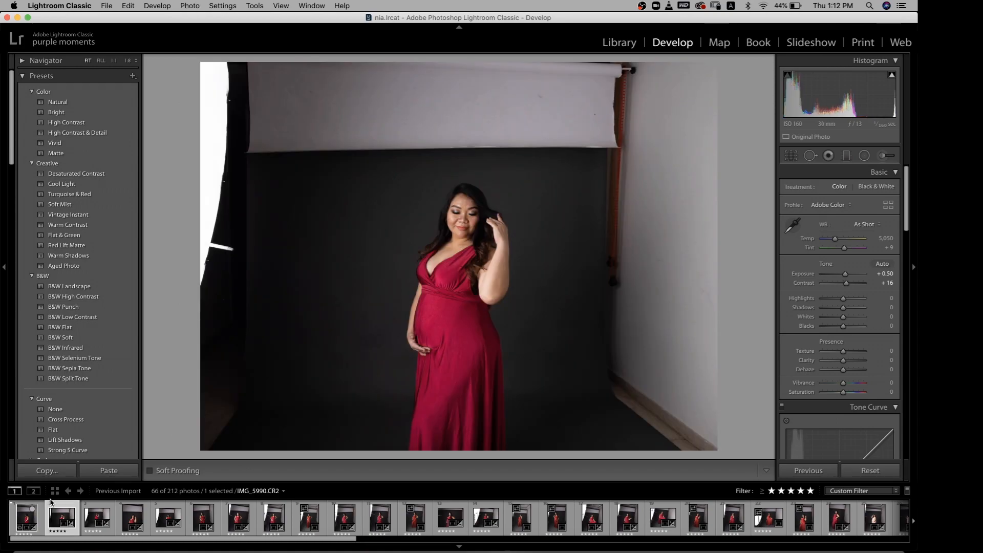
key("p")
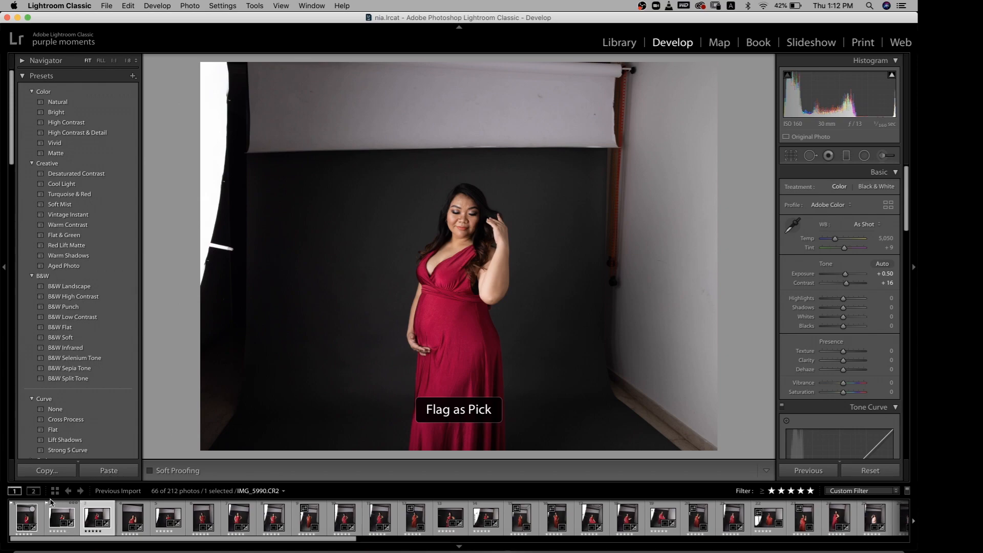
Compare the red-dress photos IMG_5993.CR2 and IMG_5994.CR2 and flag both as picks
key("Right")
key("Right")
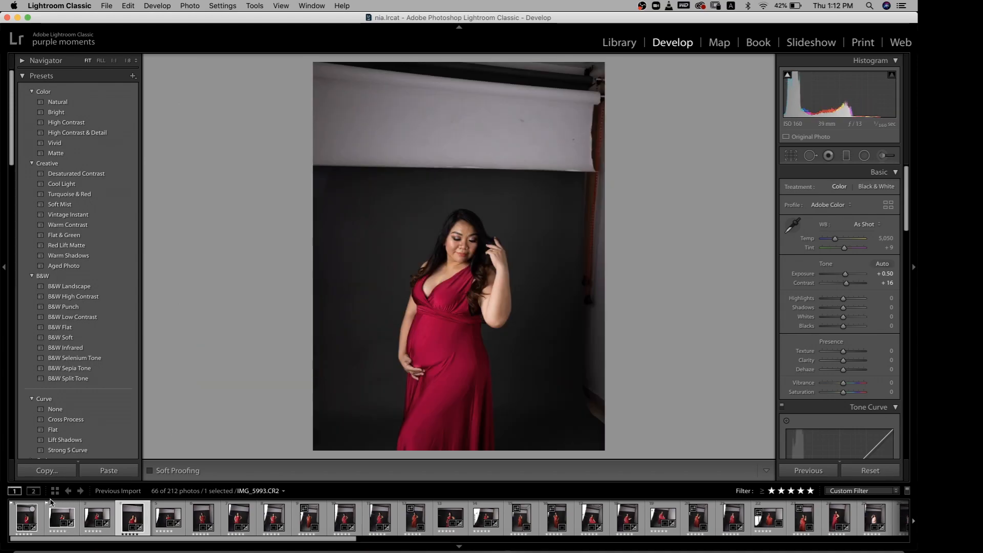
key("Right")
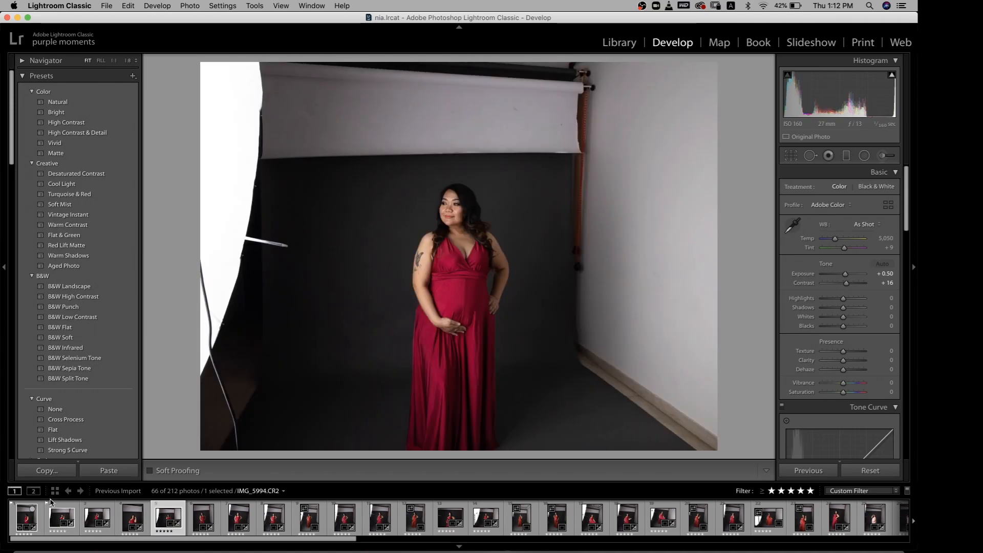
key("Left")
key("p")
key("Right")
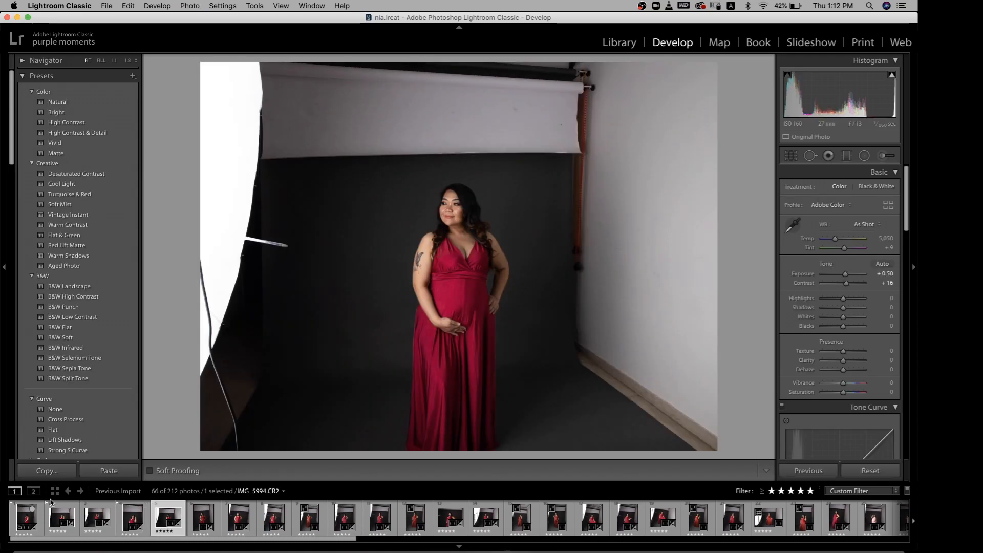
key("Left")
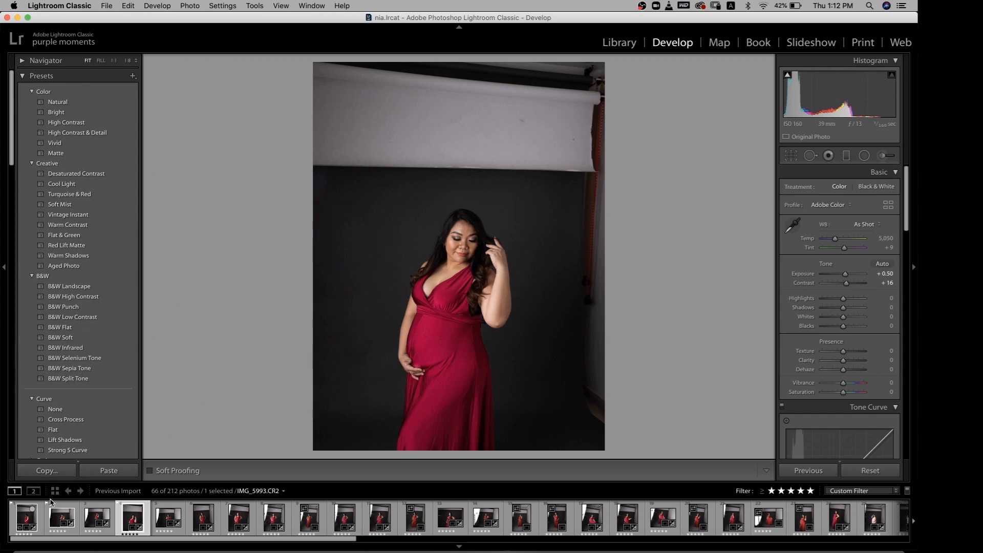
key("Right")
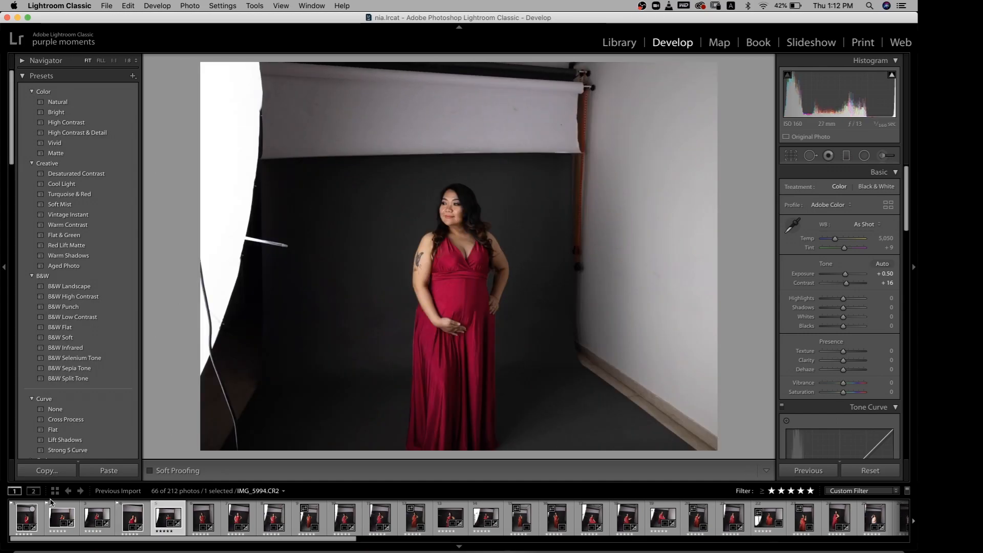
key("p")
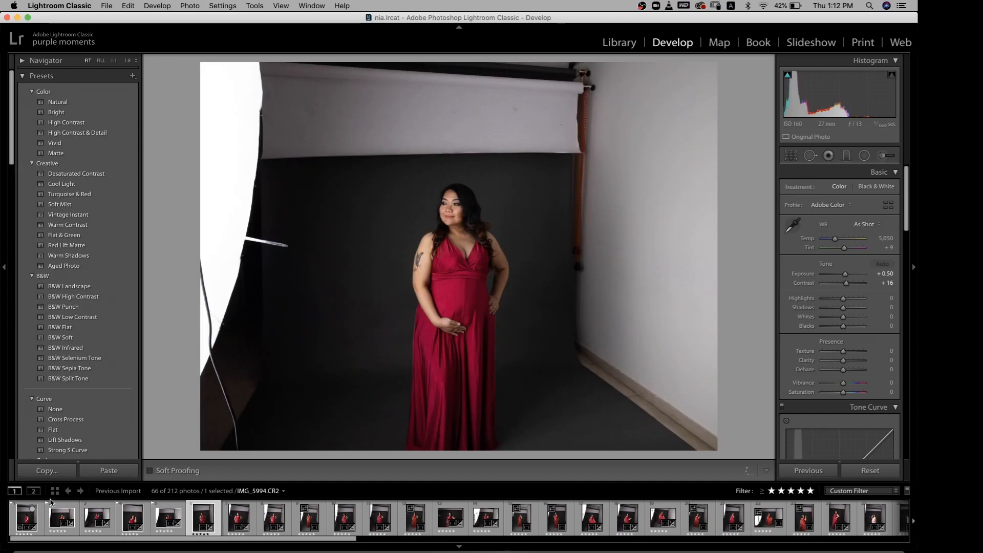
Flag the best red-dress photos as picks in the range around IMG_6034.CR2 to IMG_6043.CR2
key("p")
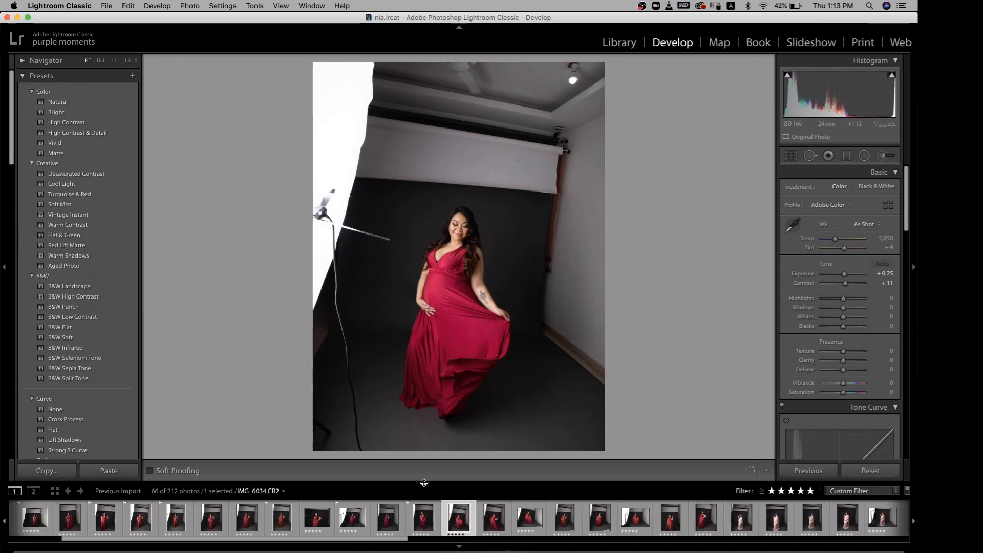
key("p")
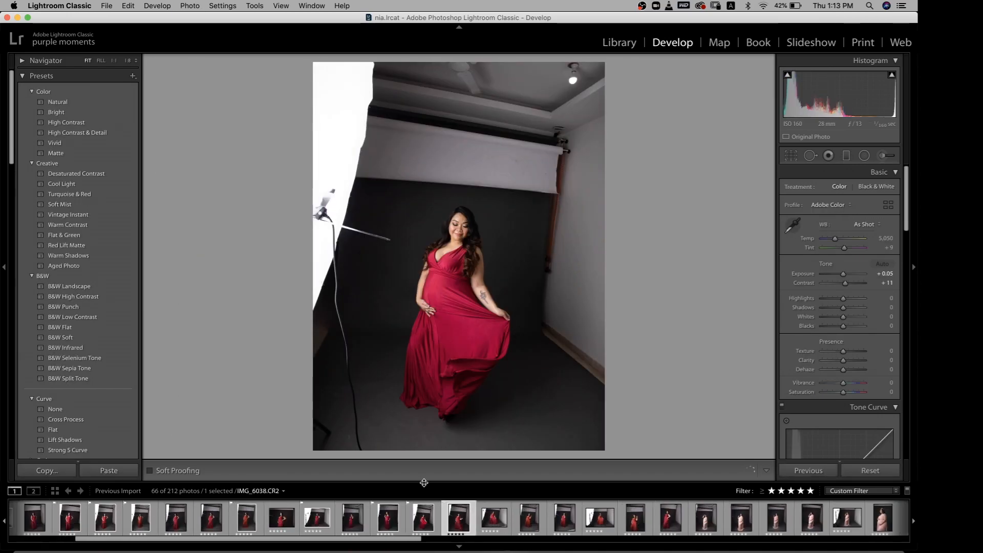
key("Left")
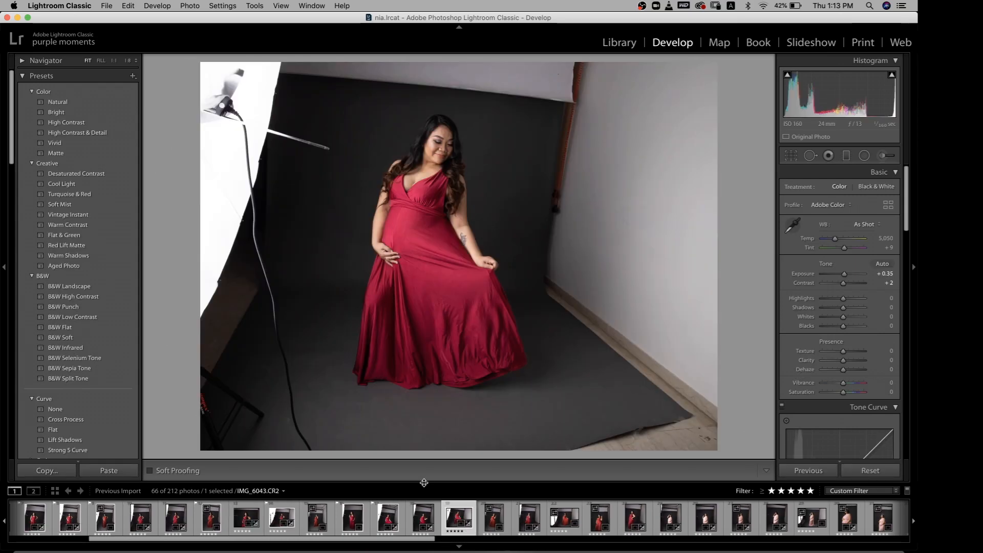
key("Left")
key("Right")
key("p")
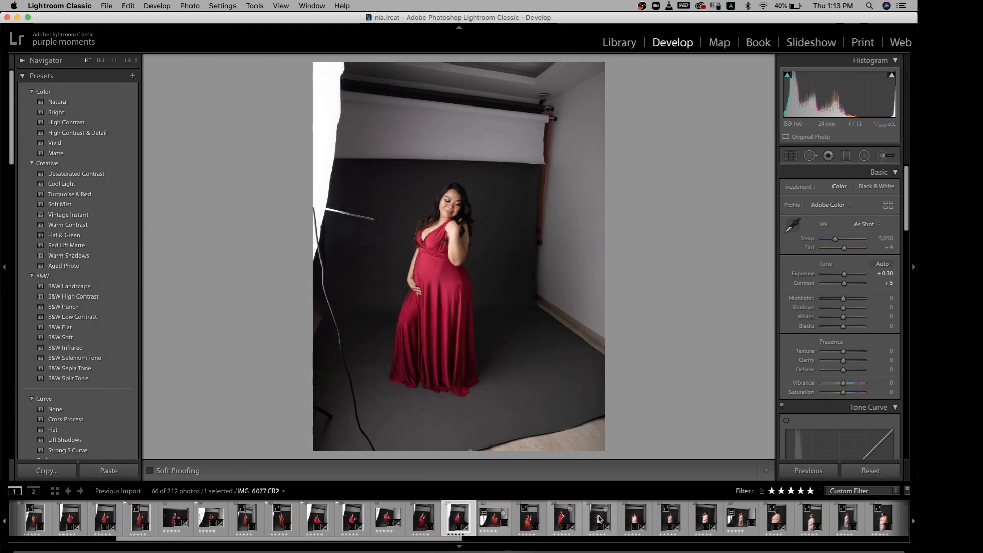
Review the pink-gown photos from IMG_6079.CR2 onwards and flag IMG_6086.CR2 and IMG_6090.CR2 as picks
left_click(600, 519)
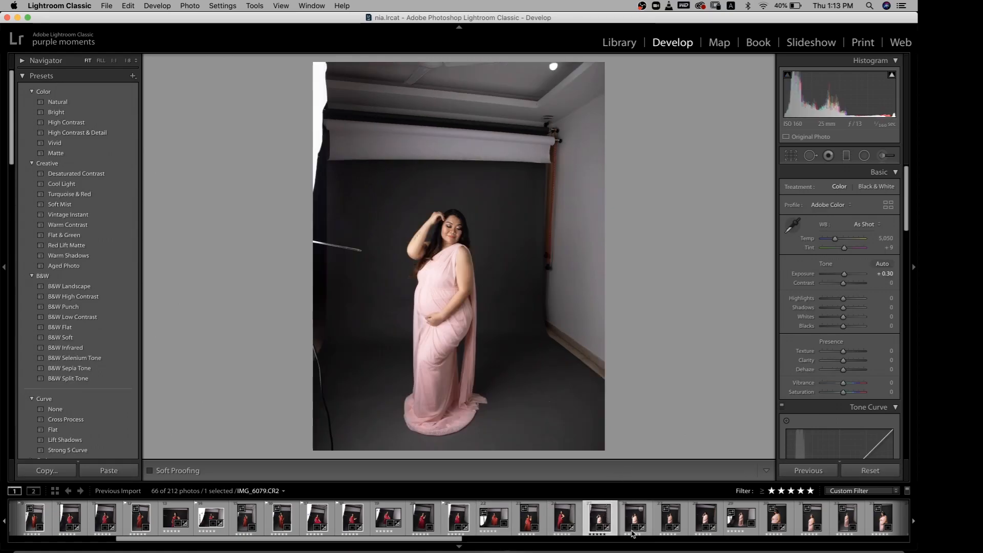
left_click(635, 520)
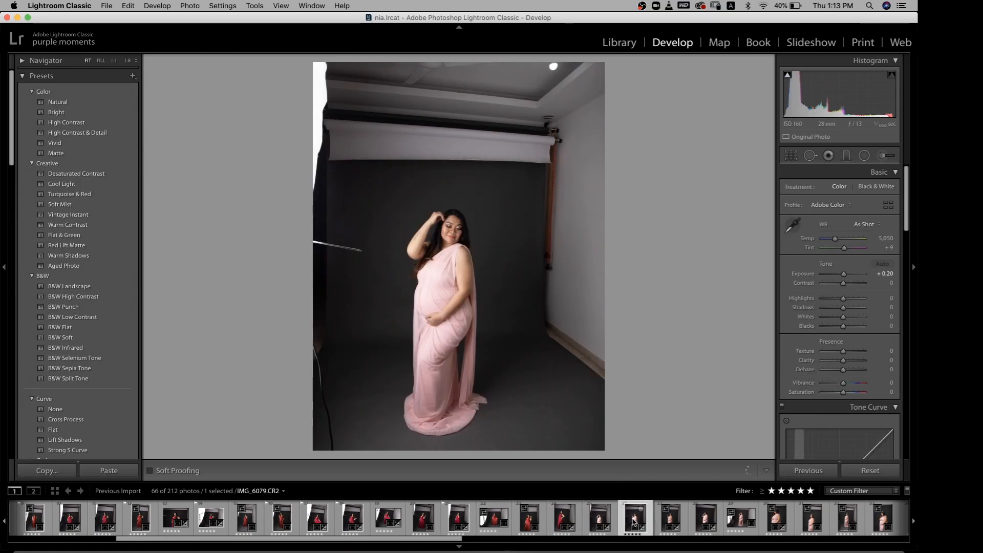
left_click(669, 525)
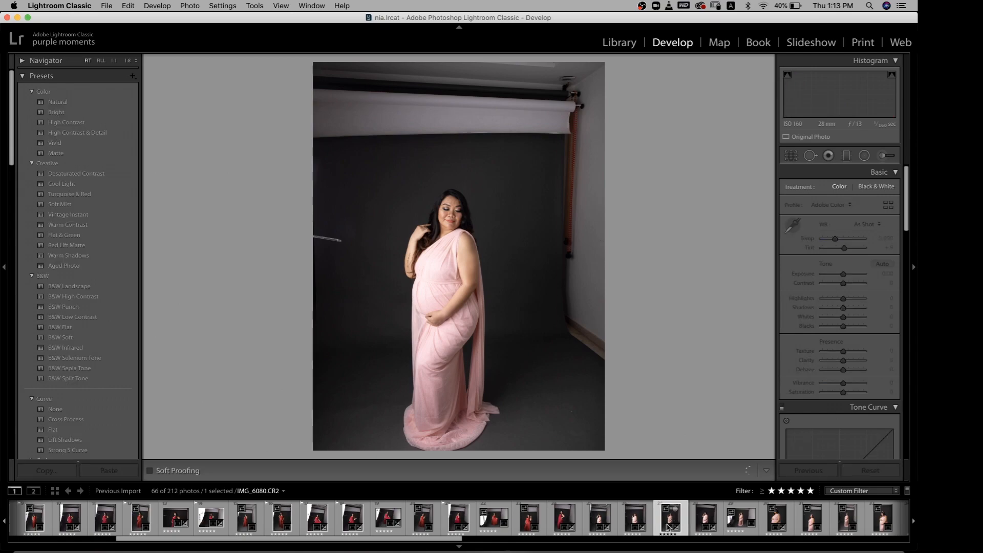
key("Right")
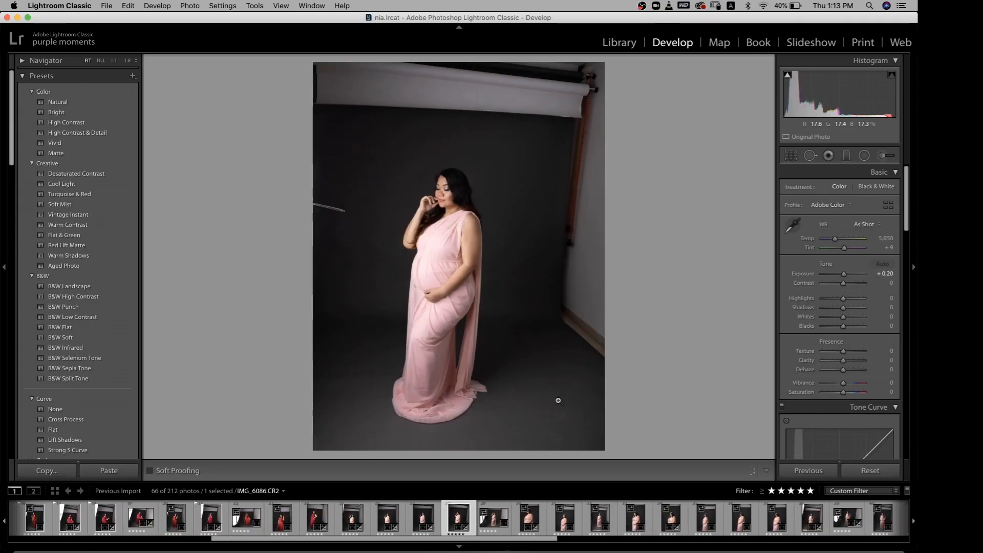
key("p")
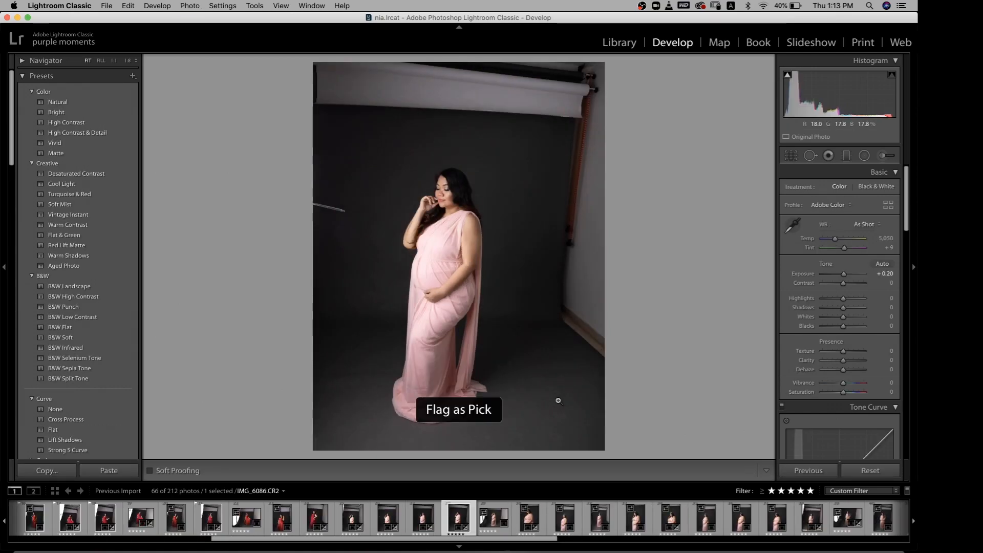
key("Right")
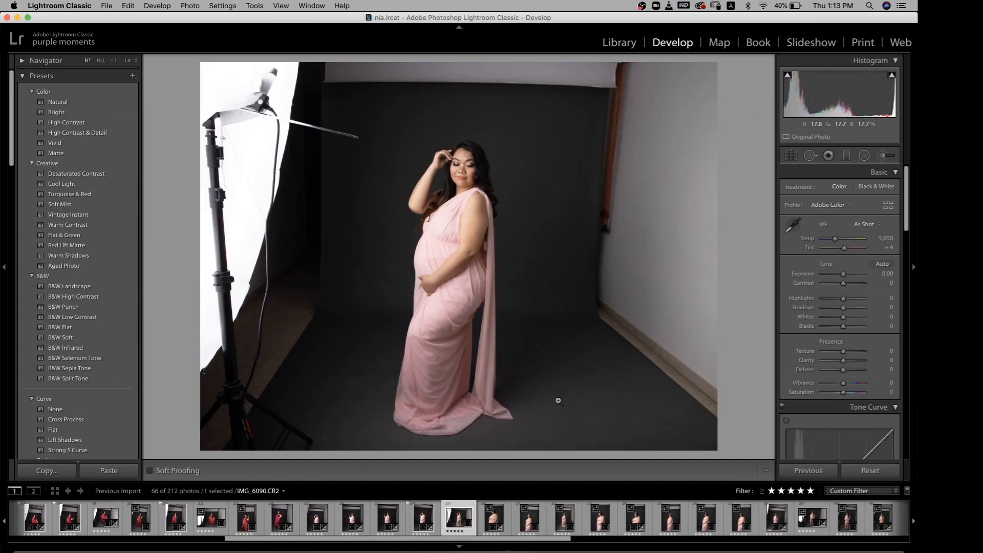
key("p")
Continue through the pink-gown tiara photos, flagging IMG_6109.CR2 and a further photo as picks
key("Right")
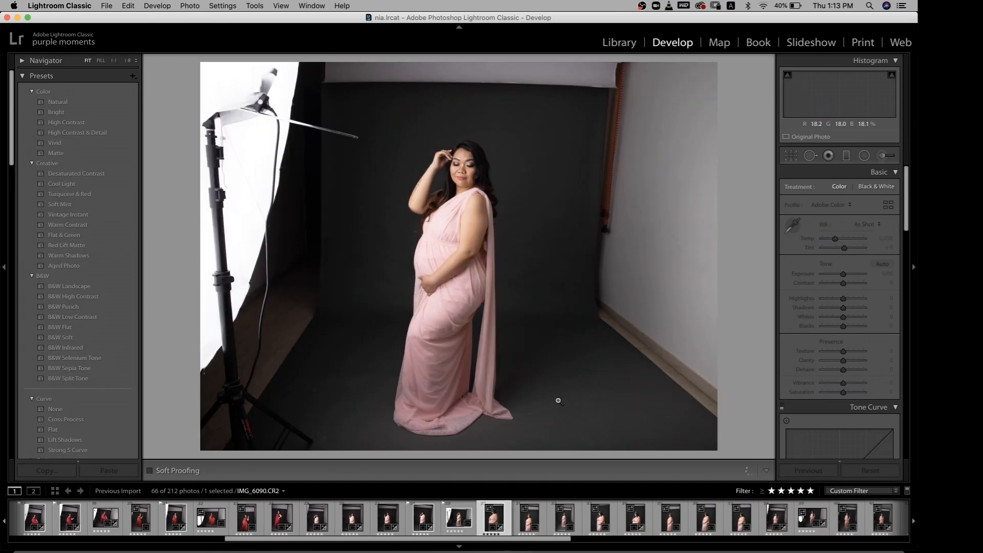
key("Right")
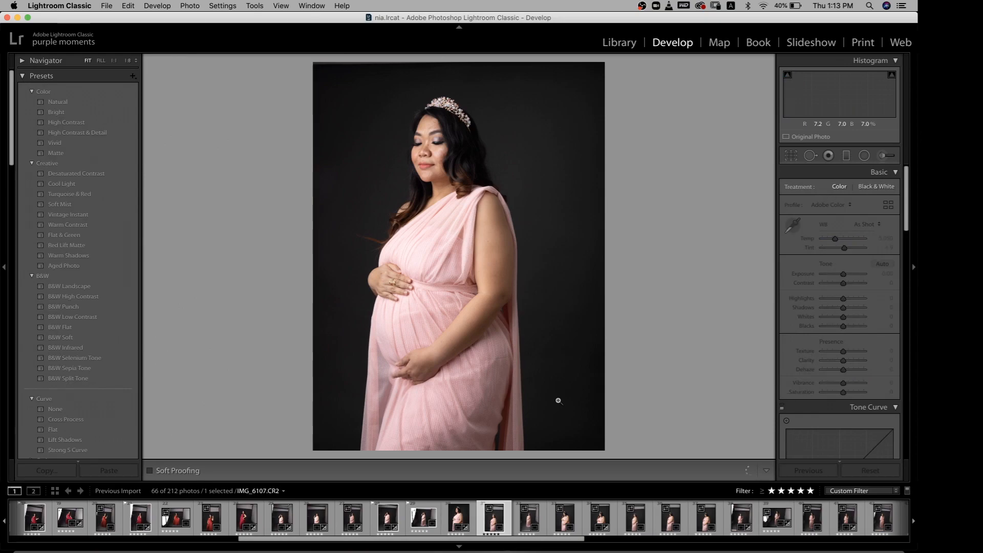
key("p")
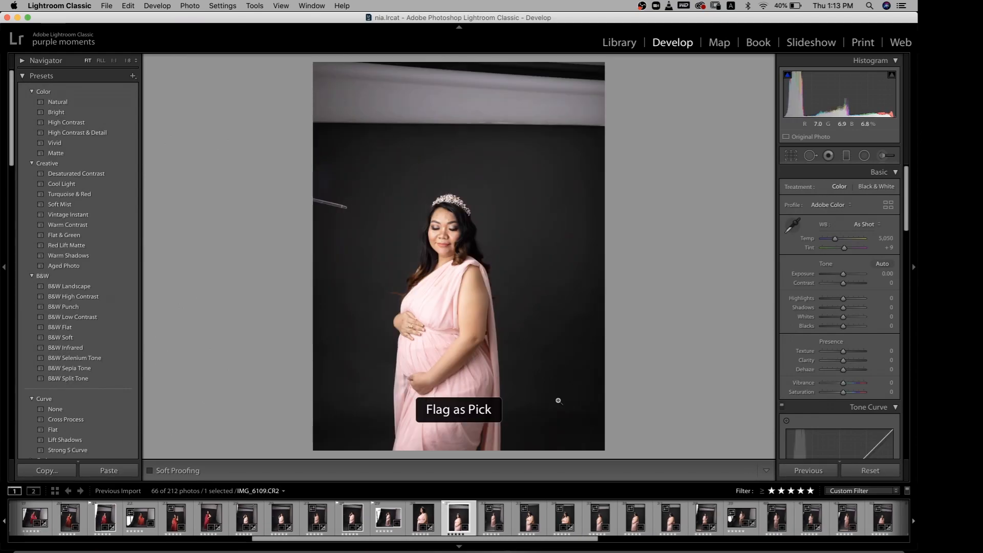
key("Right")
key("Right")
key("p")
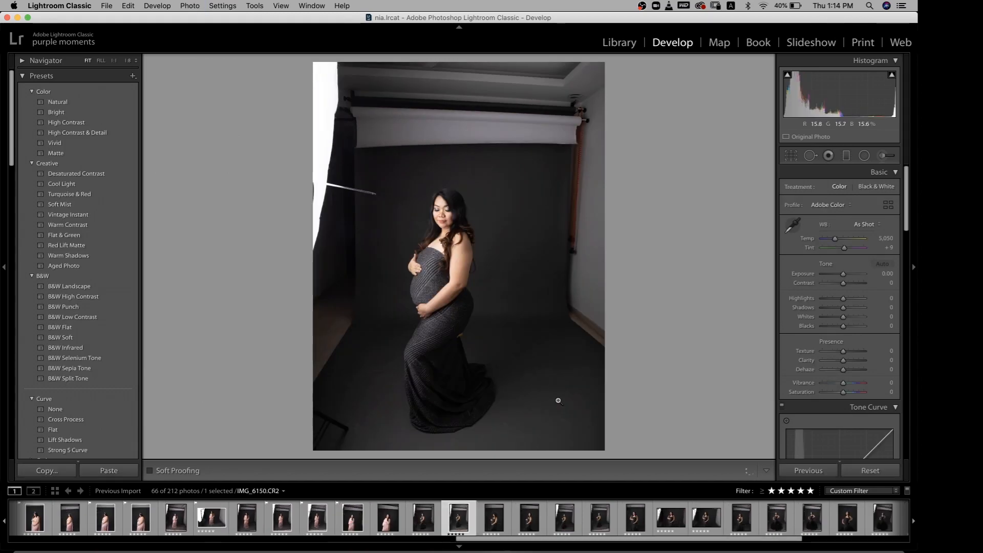
Compare the first grey-gown photos and flag IMG_6151.CR2 and IMG_6152.CR2 as picks
key("Left")
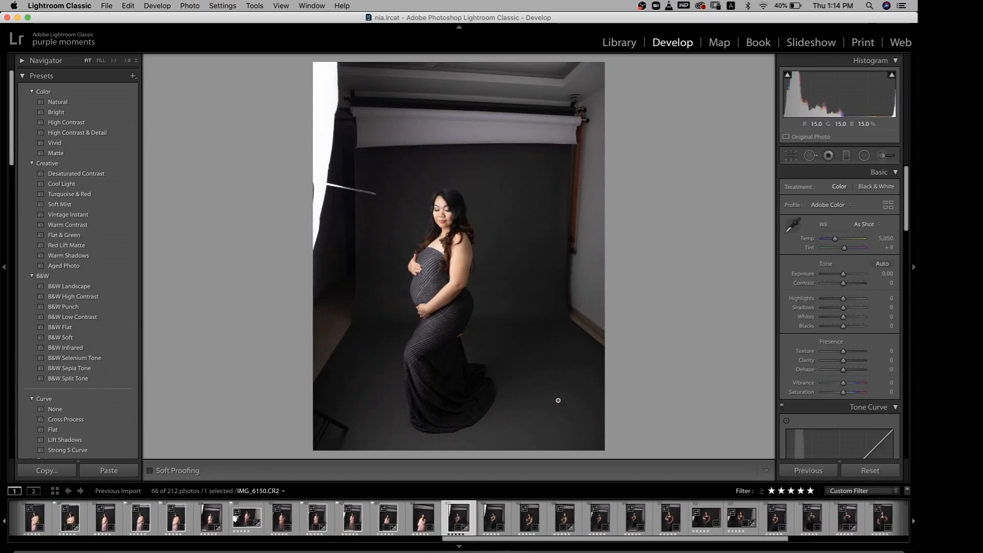
key("Right")
key("p")
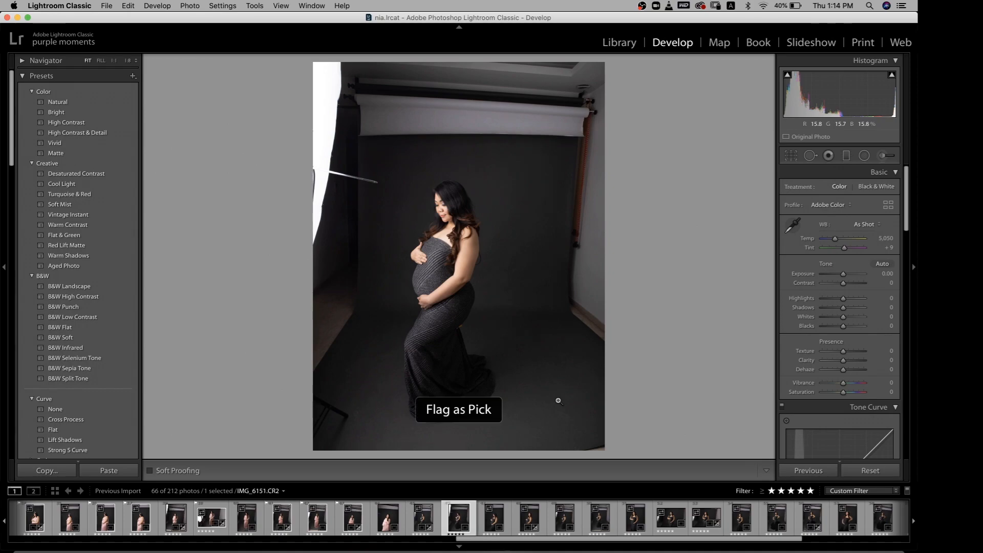
key("Right")
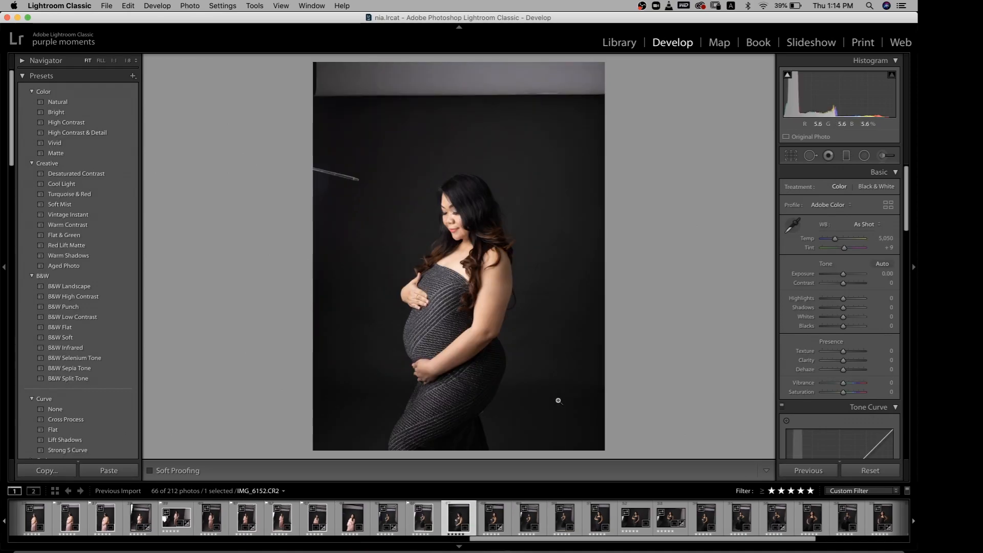
key("p")
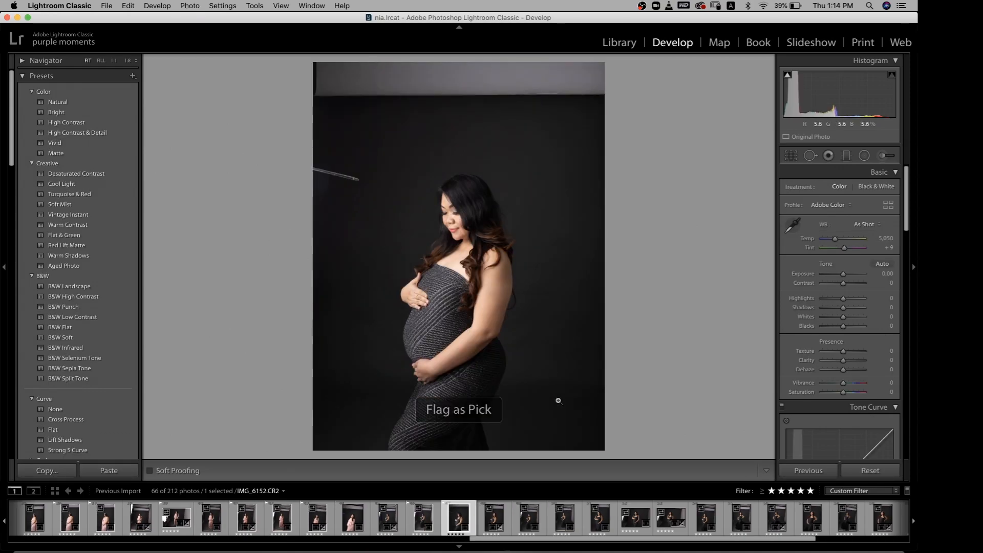
Go past grey-gown photos IMG_6155.CR2 to IMG_6157.CR2 and flag IMG_6161.CR2 and IMG_6162.CR2 as picks
key("Right")
key("Right")
key("Right")
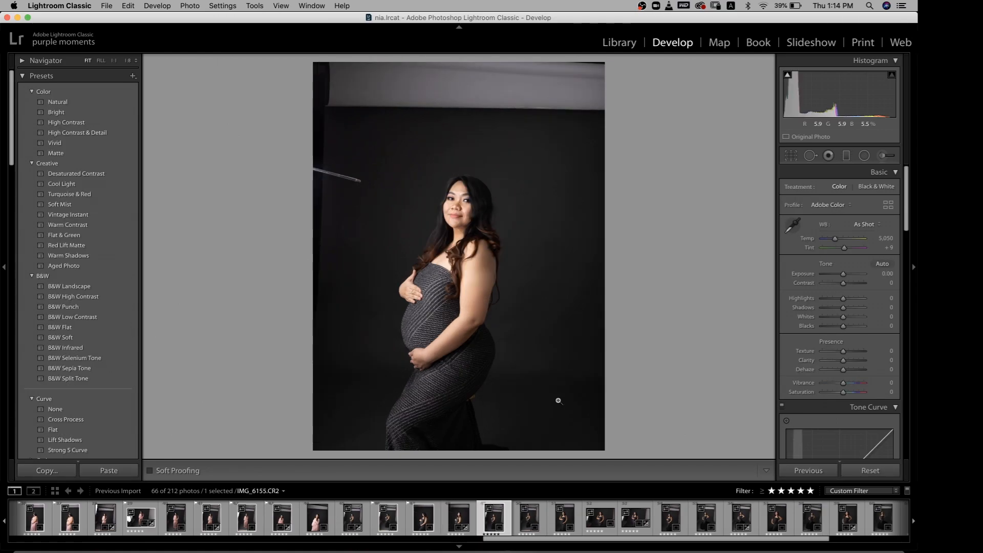
key("Right")
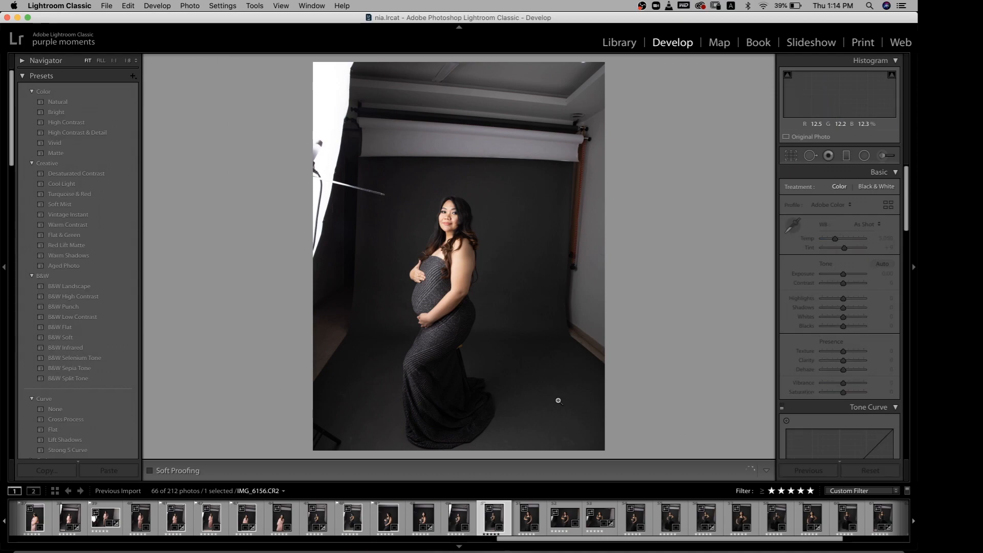
key("Right")
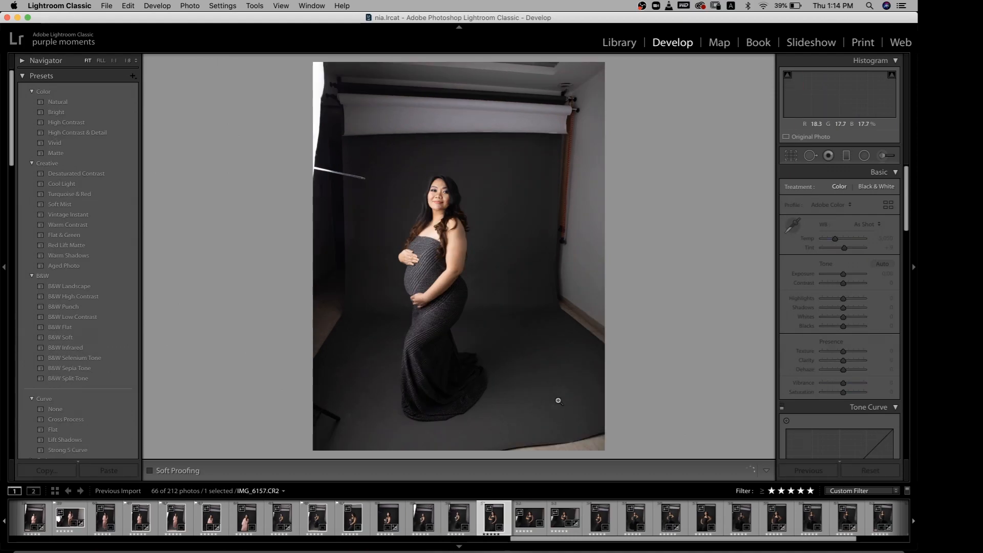
key("Right")
key("p")
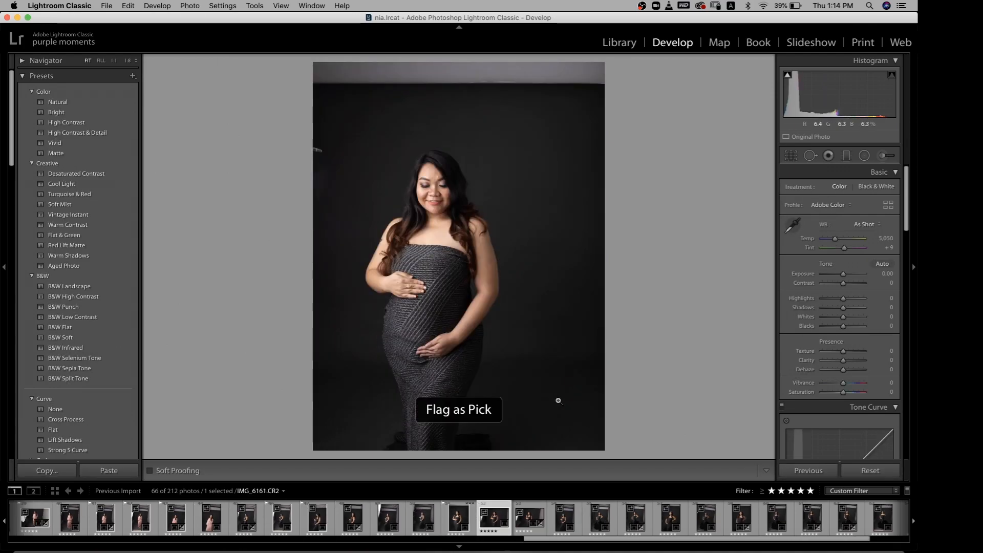
key("Right")
key("p")
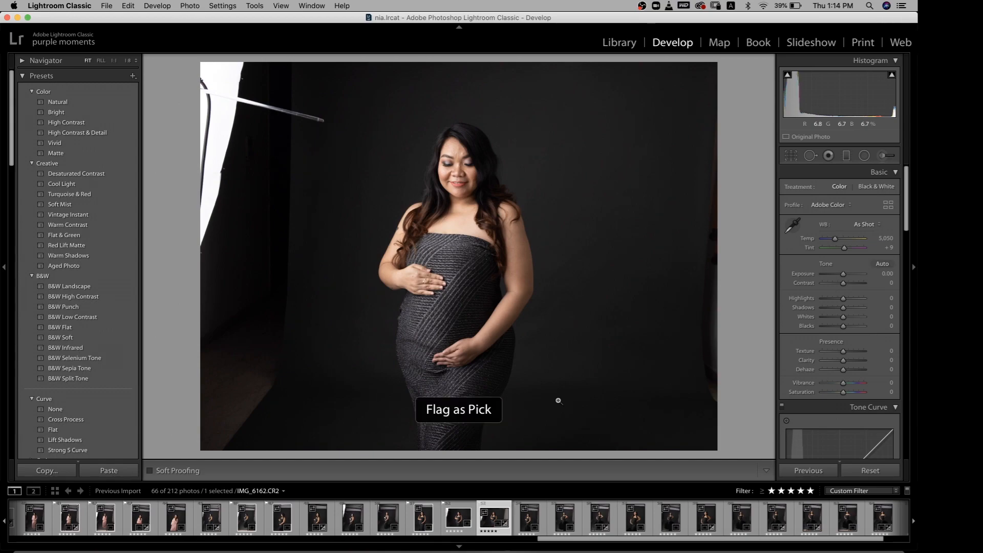
Continue through the grey-gown photos and flag IMG_6166.CR2 and the full-length tiara shot IMG_6173.CR2 as picks
key("Right")
key("p")
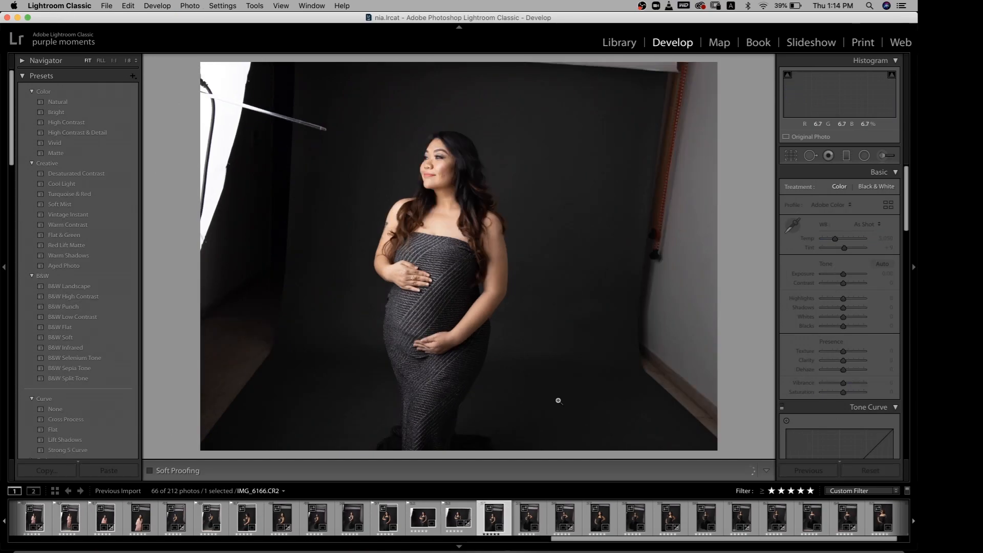
key("Right")
key("Right")
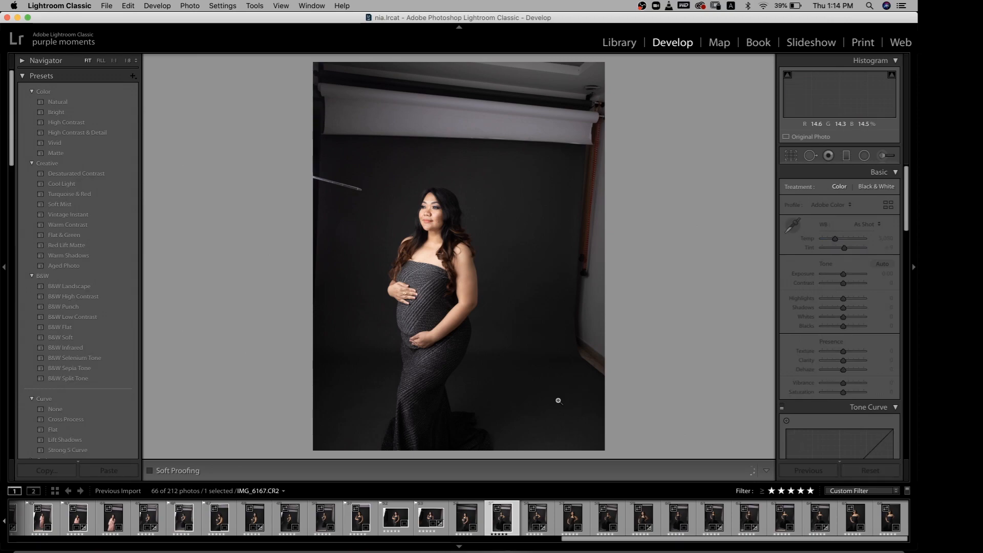
key("Right")
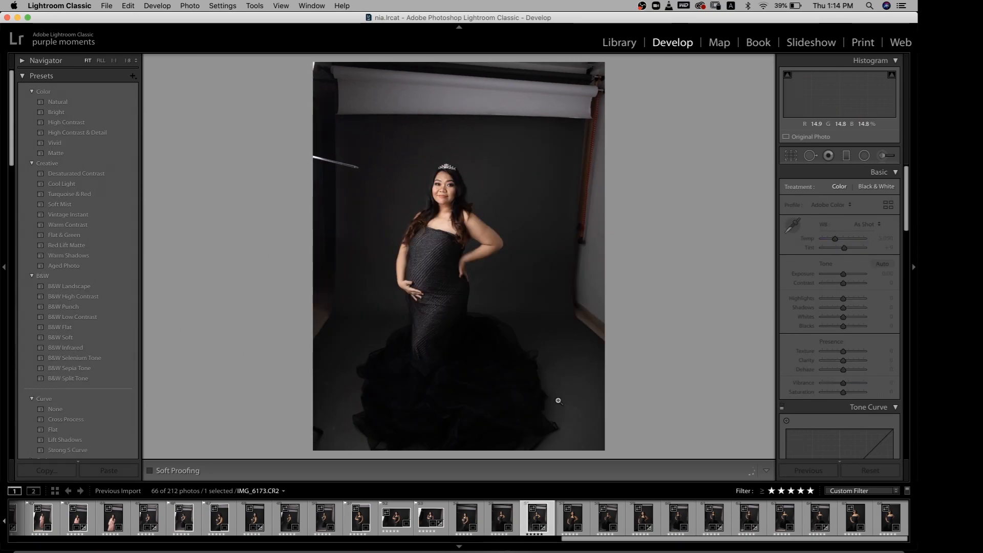
key("p")
key("Right")
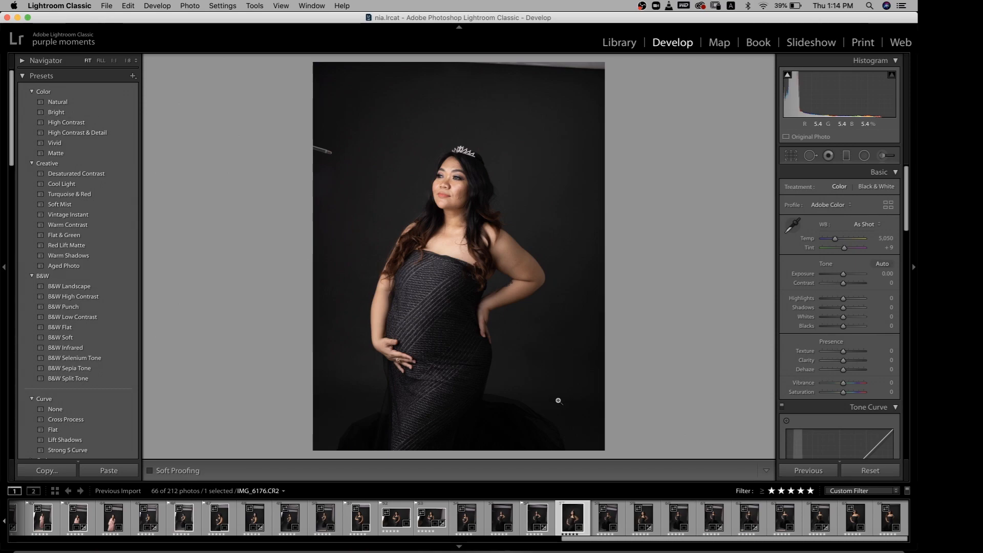
Flag the tiara photos IMG_6176.CR2 and IMG_6179.CR2 as picks
key("p")
key("Right")
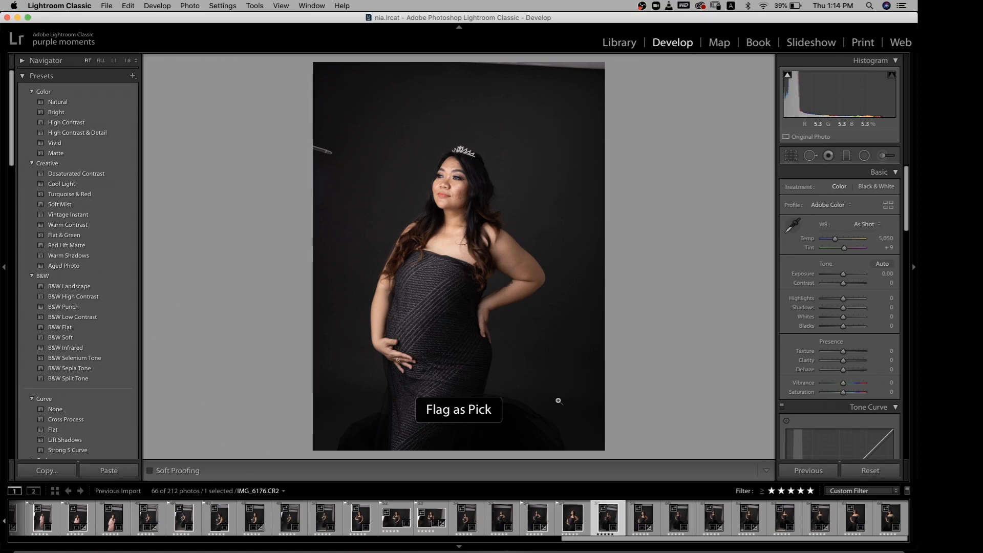
key("Right")
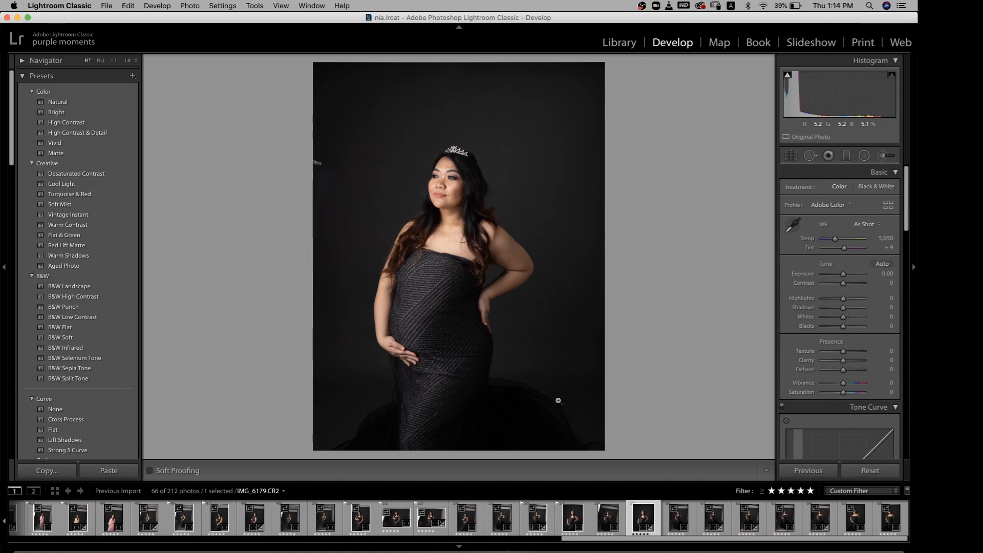
key("Right")
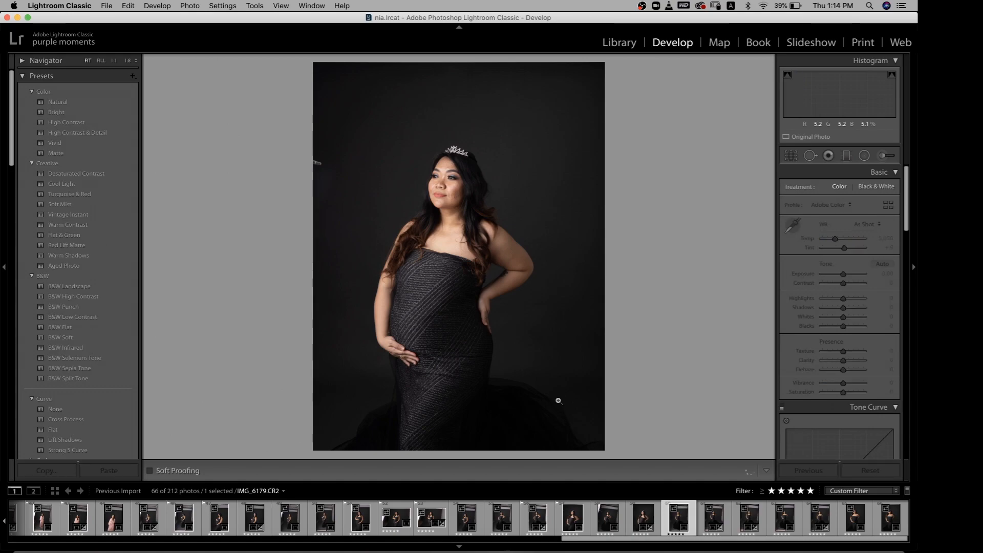
key("Left")
key("p")
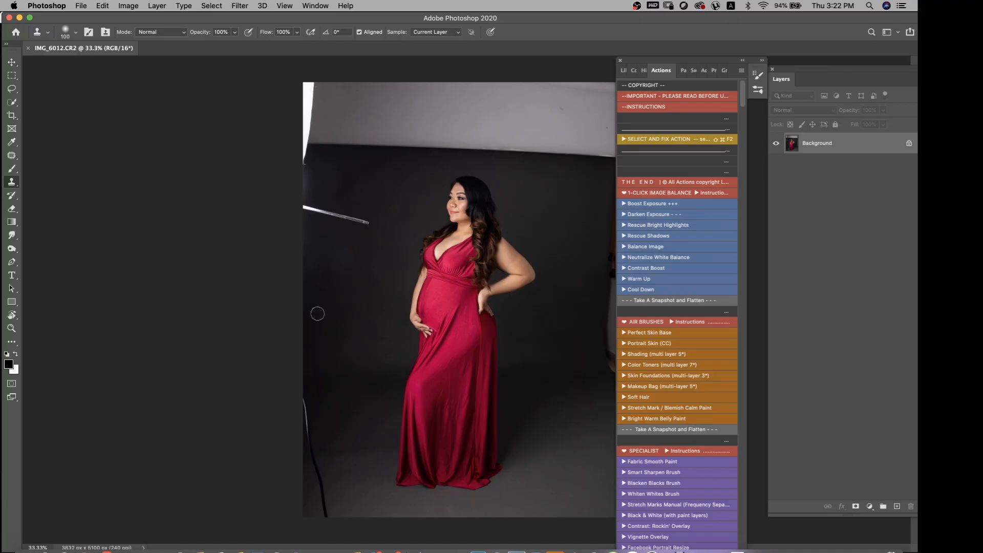
In Photoshop, duplicate the red-gown photo IMG_6012.CR2 onto two stacked layers and move the Actions panel farther from the photo
key("super+j")
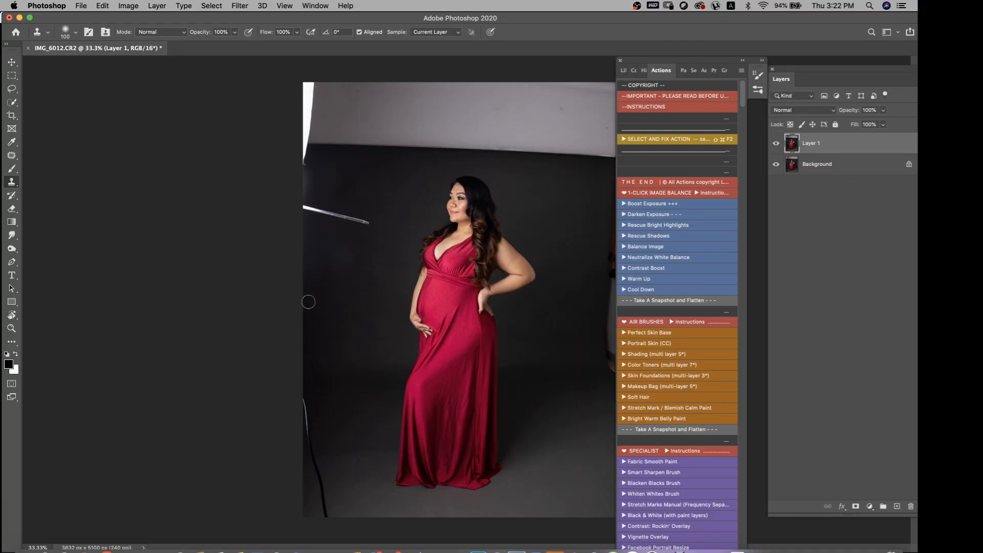
scroll(364, 230, "down", 3)
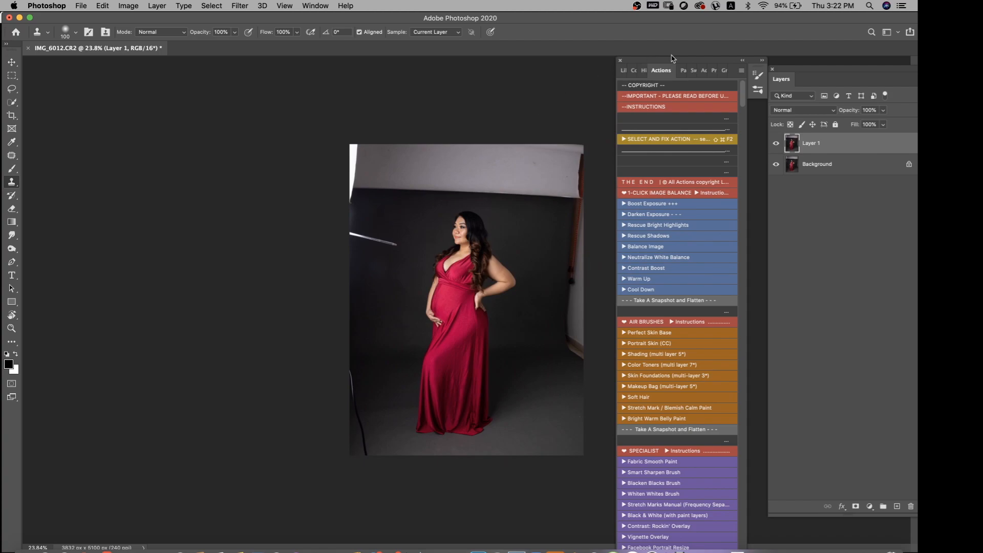
left_click_drag(679, 63, 719, 70)
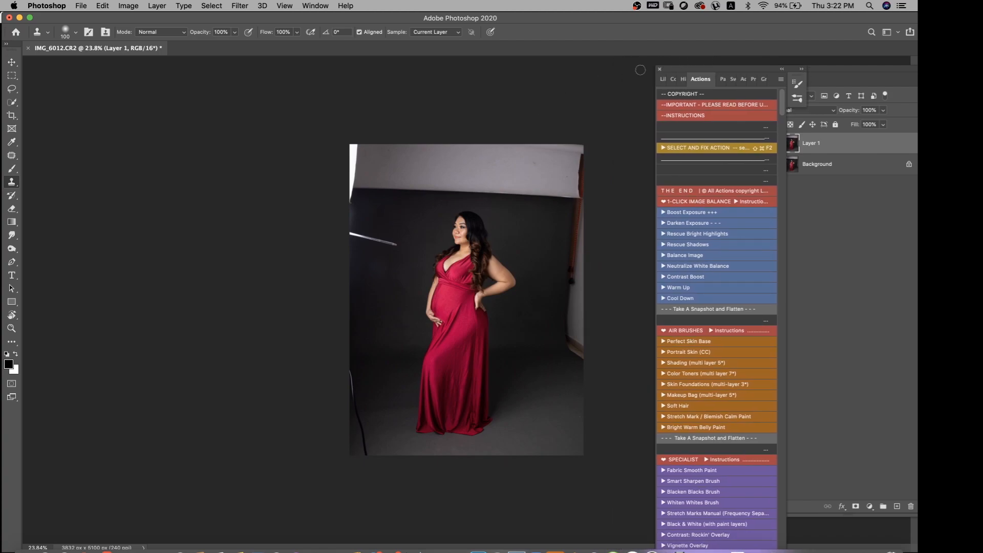
key("ctrl+j")
Patch away the softbox, light stand, backdrop roll and exposed walls around the subject with clean dark backdrop
key("j")
mouse_move(370, 147)
left_mouse_down()
mouse_move(315, 219)
mouse_move(296, 293)
mouse_move(281, 445)
mouse_move(311, 475)
mouse_move(364, 481)
mouse_move(382, 443)
mouse_move(383, 358)
mouse_move(403, 296)
mouse_move(392, 191)
left_mouse_up()
left_click_drag(375, 144, 373, 145)
left_click(696, 149)
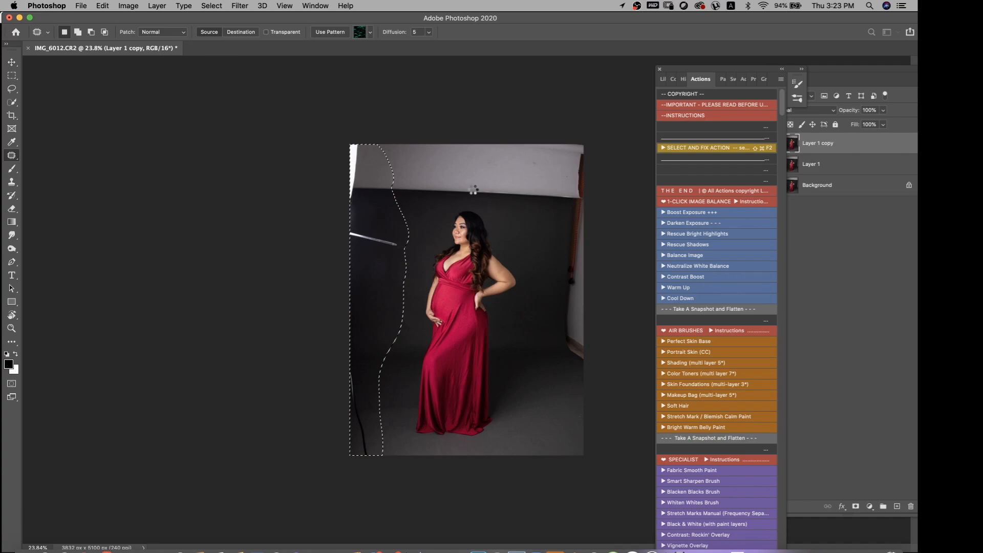
mouse_move(355, 137)
left_mouse_down()
mouse_move(338, 157)
mouse_move(341, 191)
mouse_move(567, 207)
mouse_move(606, 199)
mouse_move(635, 82)
left_mouse_up()
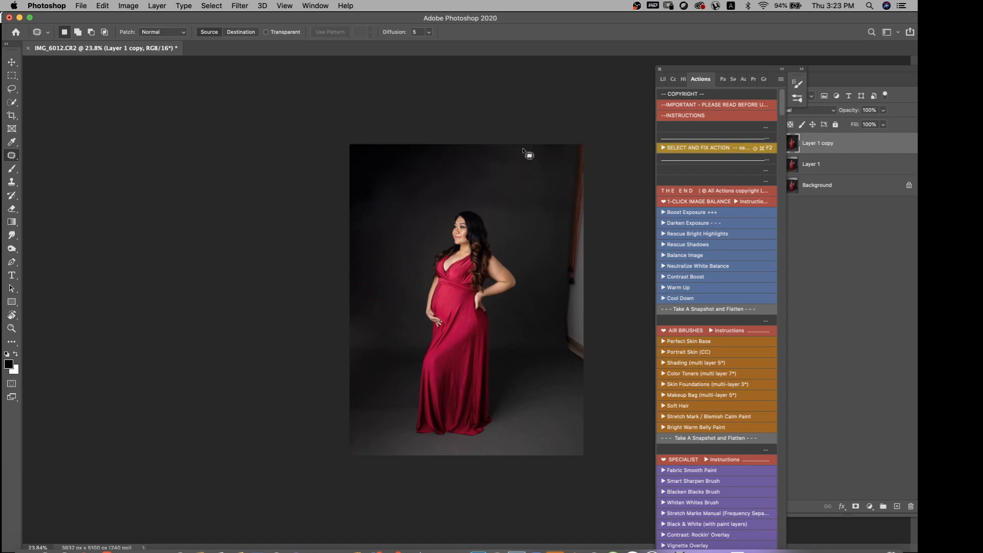
mouse_move(563, 157)
left_mouse_down()
mouse_move(543, 328)
mouse_move(560, 370)
mouse_move(636, 380)
mouse_move(761, 102)
left_mouse_up()
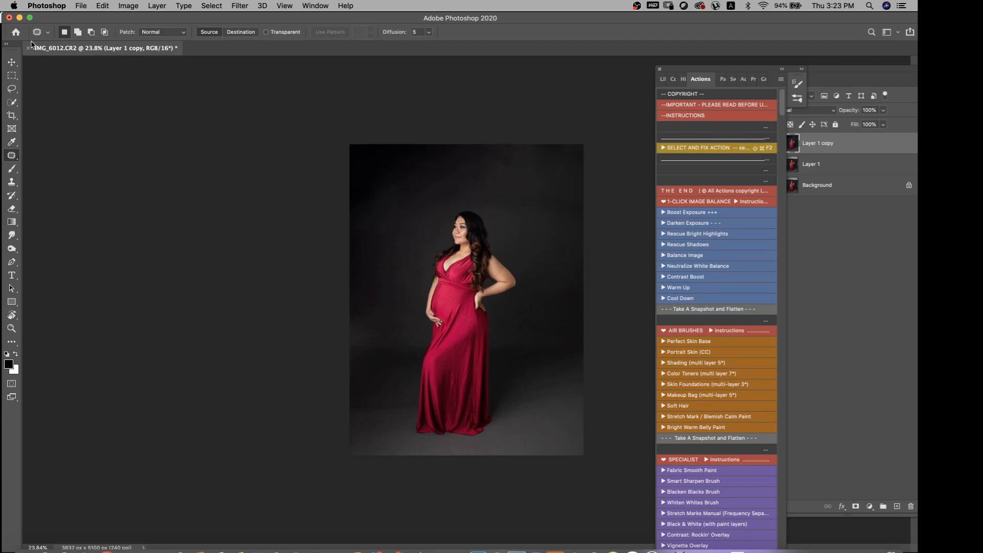
Crop the photo to a 2:3 ratio, extending the canvas above the subject for extra headroom
left_click(11, 116)
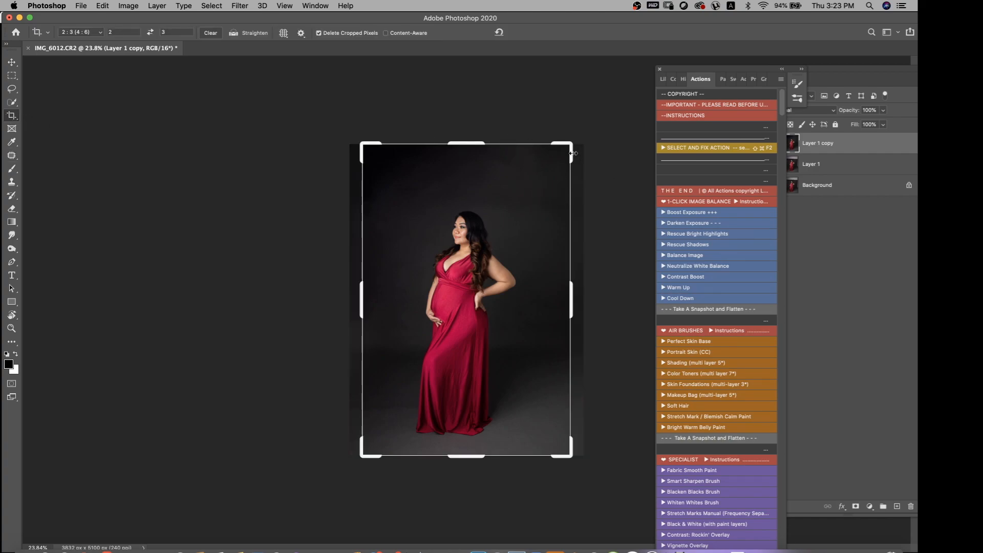
left_click_drag(572, 144, 580, 132)
left_click(504, 248)
left_click_drag(504, 248, 498, 261)
key("Return")
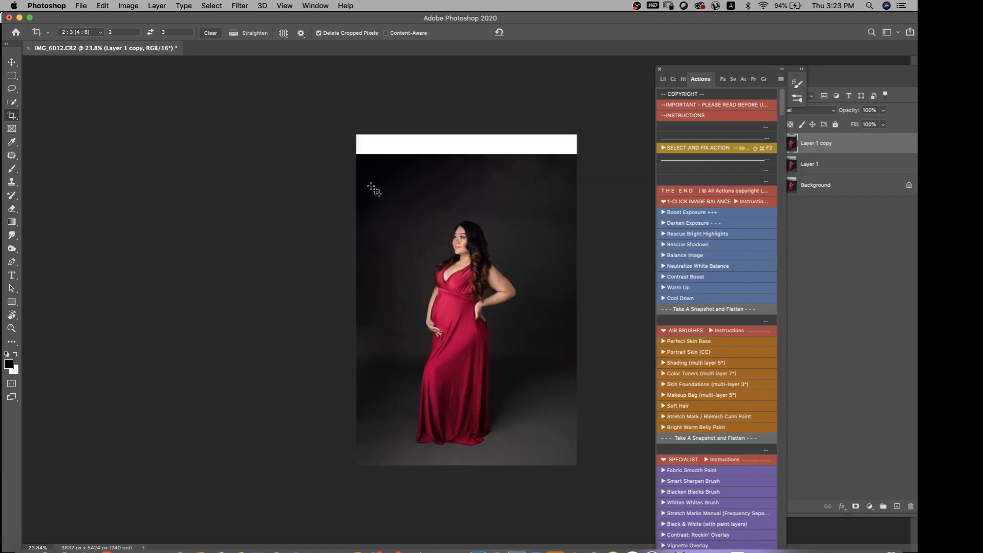
key("super+j")
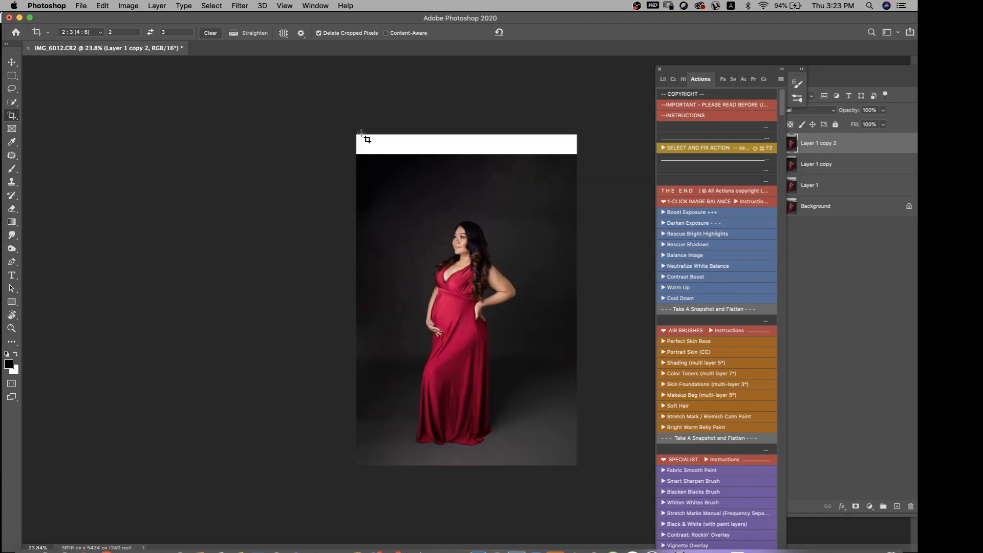
key("j")
mouse_move(378, 120)
left_mouse_down()
mouse_move(353, 155)
mouse_move(481, 169)
mouse_move(622, 116)
mouse_move(605, 115)
left_mouse_up()
left_click_drag(546, 163, 546, 216)
key("super+d")
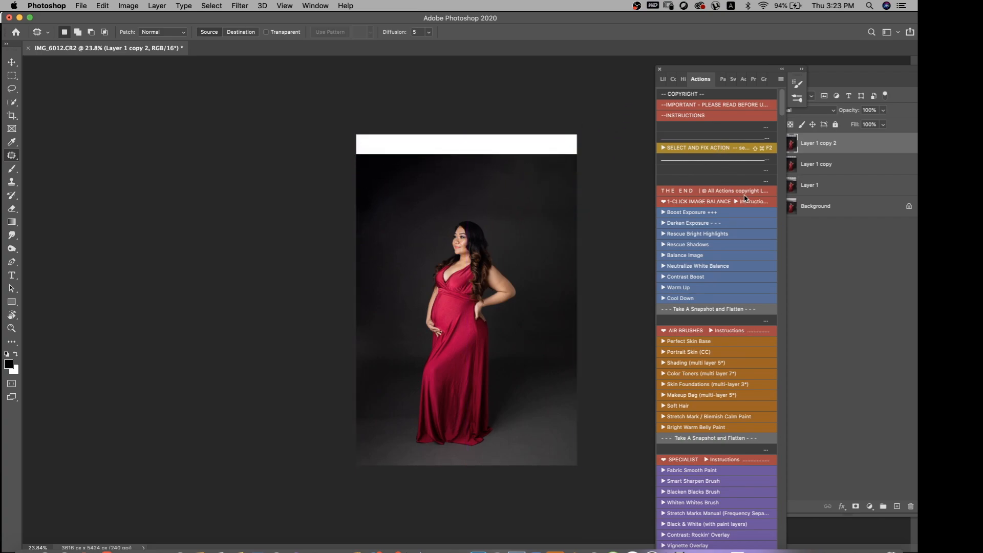
Flatten the image with the Take A Snapshot and Flatten action and patch the white strip above the backdrop on a duplicate layer
left_click(703, 309)
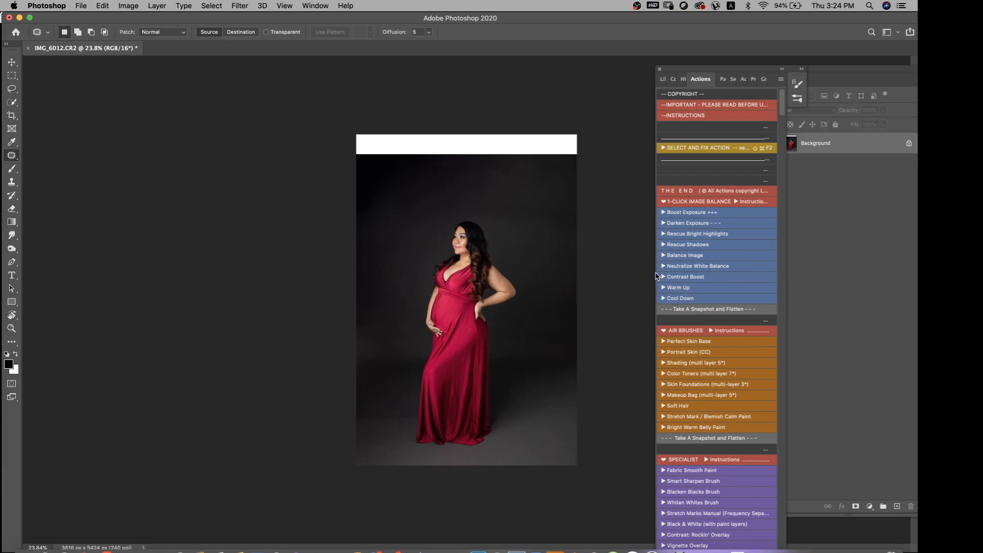
key("super+j")
mouse_move(337, 150)
left_mouse_down()
mouse_move(511, 169)
mouse_move(638, 102)
mouse_move(638, 87)
left_mouse_up()
mouse_move(564, 156)
left_mouse_down()
mouse_move(555, 180)
mouse_move(566, 208)
left_mouse_up()
left_click(566, 207)
Patch the uneven areas of the dark backdrop above and around the subject's head to even out the extended background
mouse_move(410, 211)
left_mouse_down()
mouse_move(387, 195)
mouse_move(406, 209)
left_mouse_up()
left_click_drag(421, 194, 488, 154)
mouse_move(508, 195)
left_mouse_down()
mouse_move(493, 160)
mouse_move(503, 190)
left_mouse_up()
mouse_move(519, 179)
left_mouse_down()
mouse_move(563, 168)
mouse_move(505, 142)
mouse_move(513, 161)
left_mouse_up()
left_click_drag(521, 152, 540, 159)
mouse_move(490, 205)
left_mouse_down()
mouse_move(513, 196)
mouse_move(493, 202)
left_mouse_up()
mouse_move(505, 199)
left_mouse_down()
mouse_move(509, 176)
mouse_move(489, 178)
left_mouse_up()
mouse_move(492, 178)
left_mouse_down()
mouse_move(523, 206)
mouse_move(530, 156)
mouse_move(524, 182)
left_mouse_up()
left_click(524, 208)
left_click_drag(534, 179, 477, 171)
left_click(477, 174)
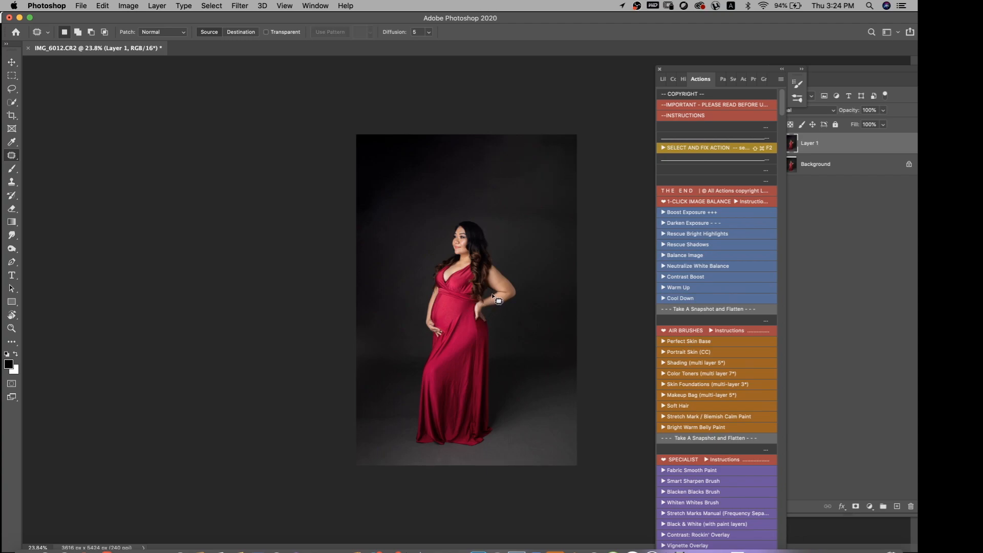
Smooth the subject's skin on Layer 1 with the Portraiture 3 filter, using the Smoothing: Normal preset and same-layer output
scroll(496, 297, "up", 2)
scroll(495, 298, "up", 3)
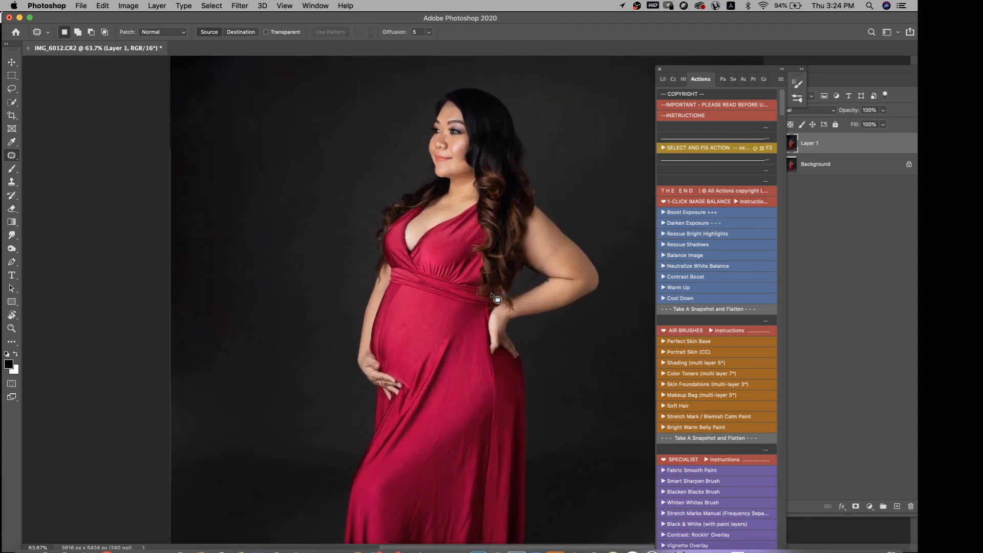
scroll(495, 298, "up", 5)
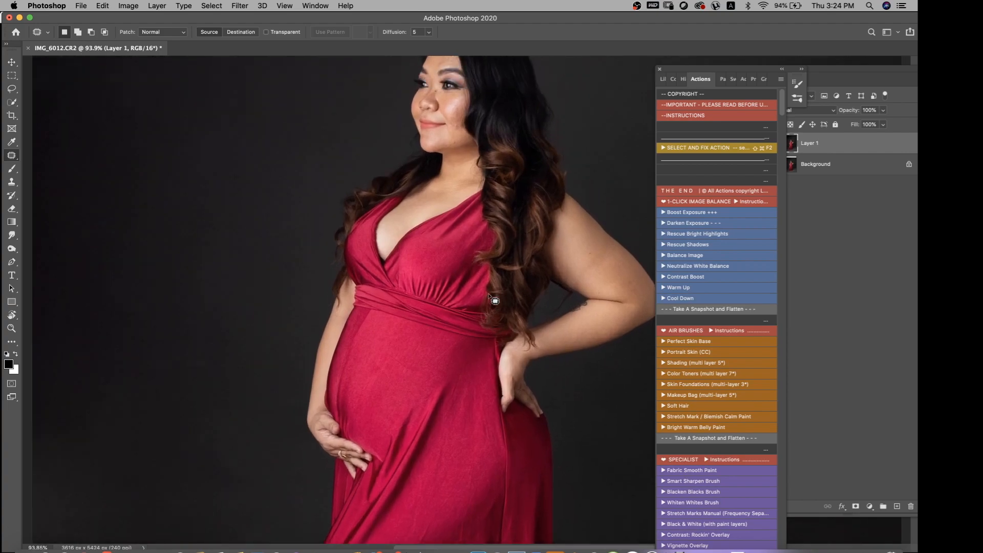
scroll(495, 299, "up", 1)
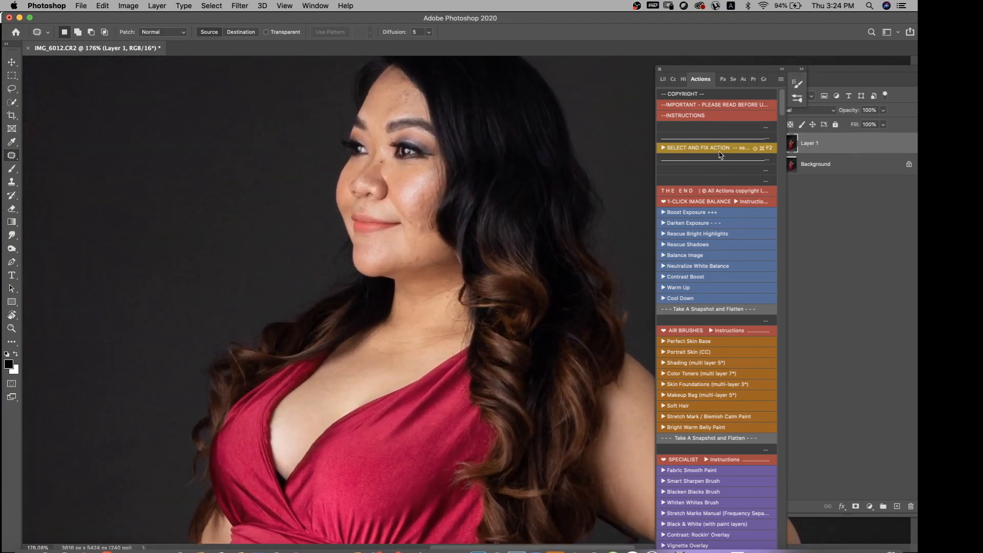
left_click(240, 6)
mouse_move(274, 235)
left_click(423, 236)
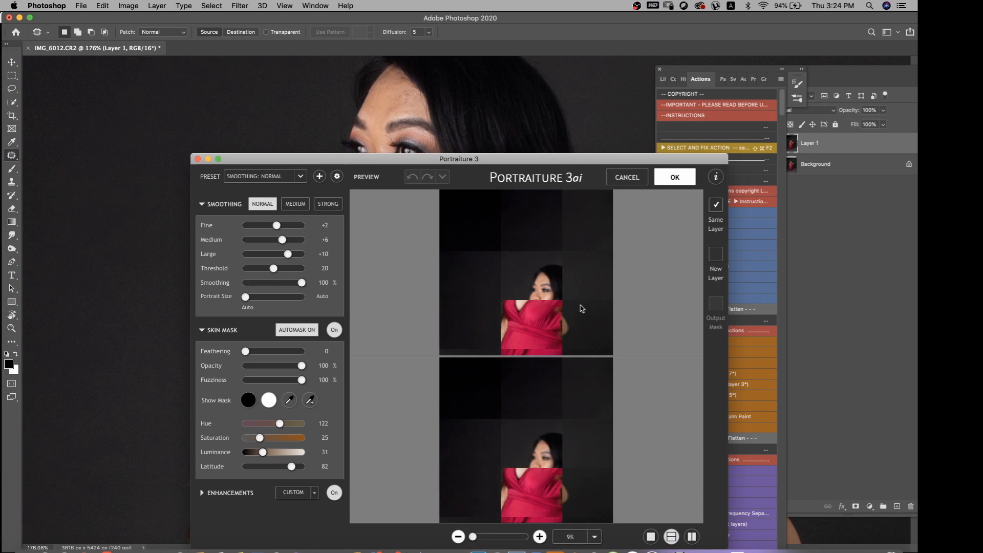
key("Return")
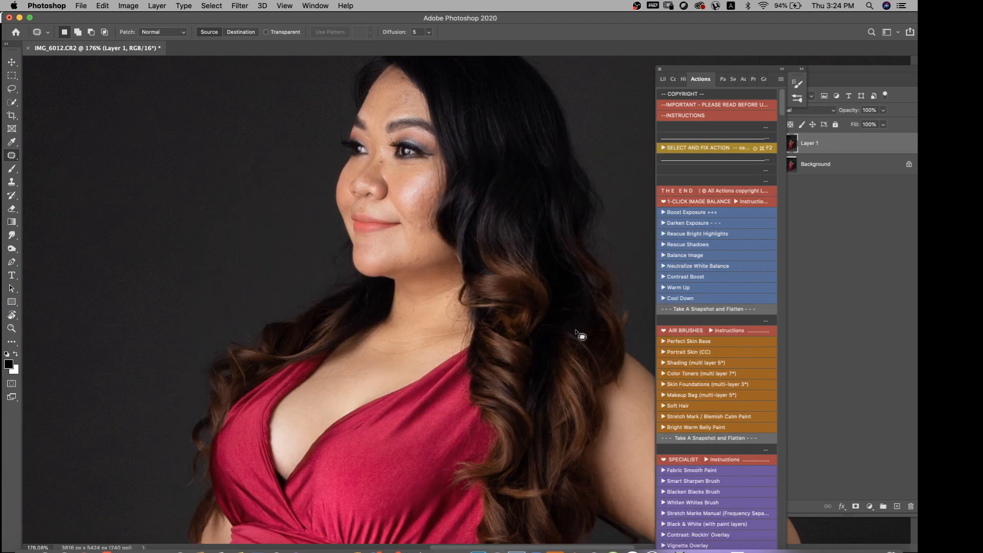
Uncover the layer visibility controls and compare the photo with and without the smoothed Layer 1
left_click_drag(724, 70, 705, 75)
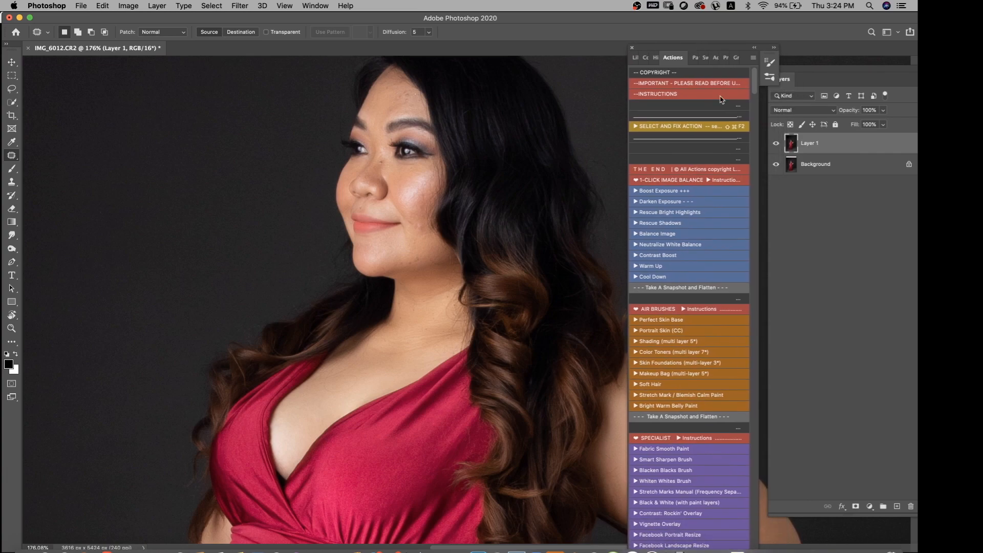
left_click(777, 145)
left_click(776, 144)
scroll(605, 259, "down", 5)
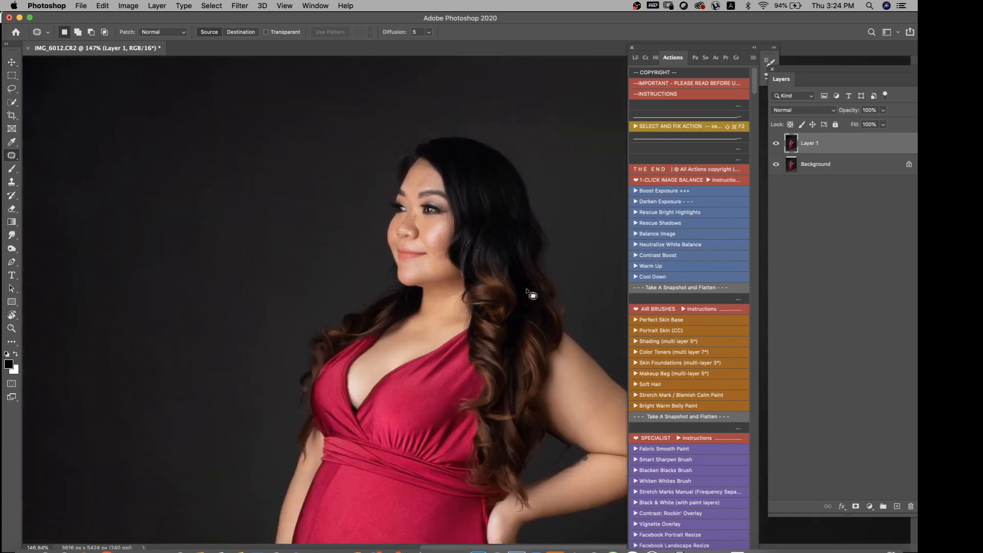
Duplicate Layer 1 and push the belly contour slightly outward in Liquify with a size 700 brush, then reduce the brush to 400
key("super+j")
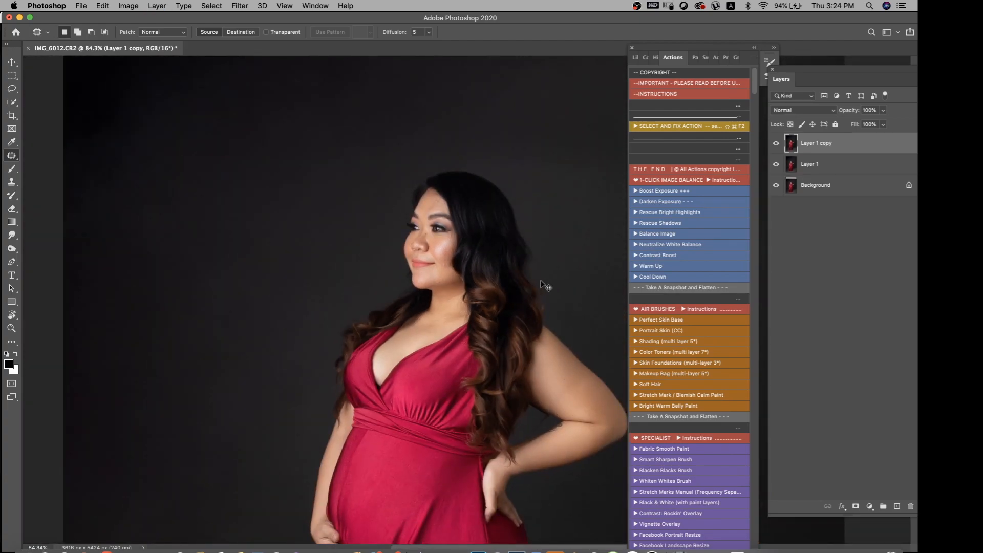
key("shift+super+x")
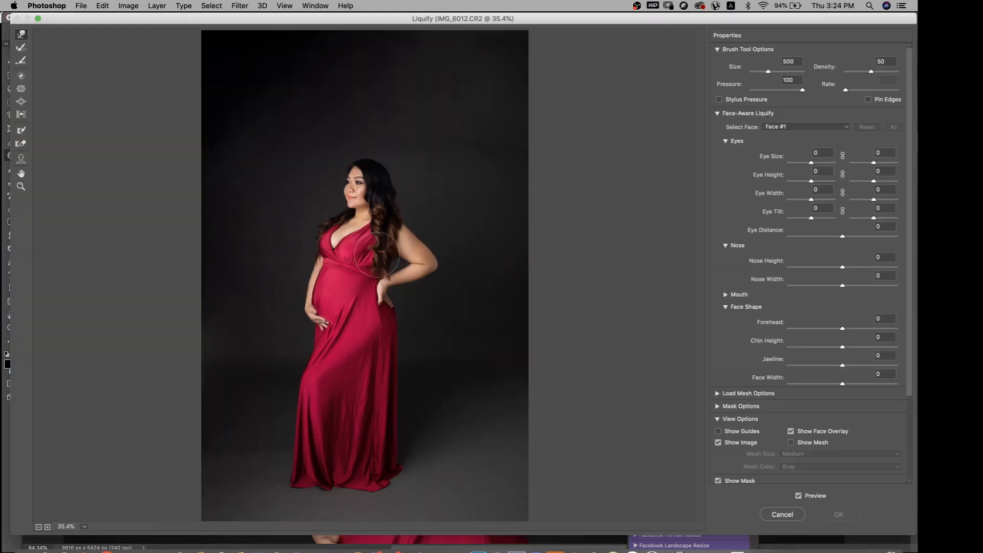
key("bracketright")
left_click_drag(334, 290, 329, 288)
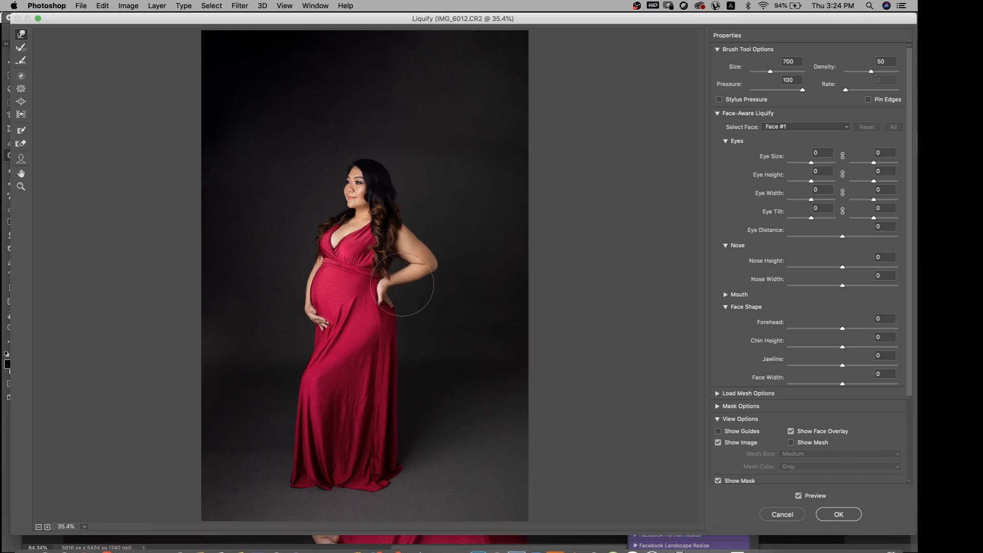
key("bracketleft")
key("bracketleft")
key("bracketleft")
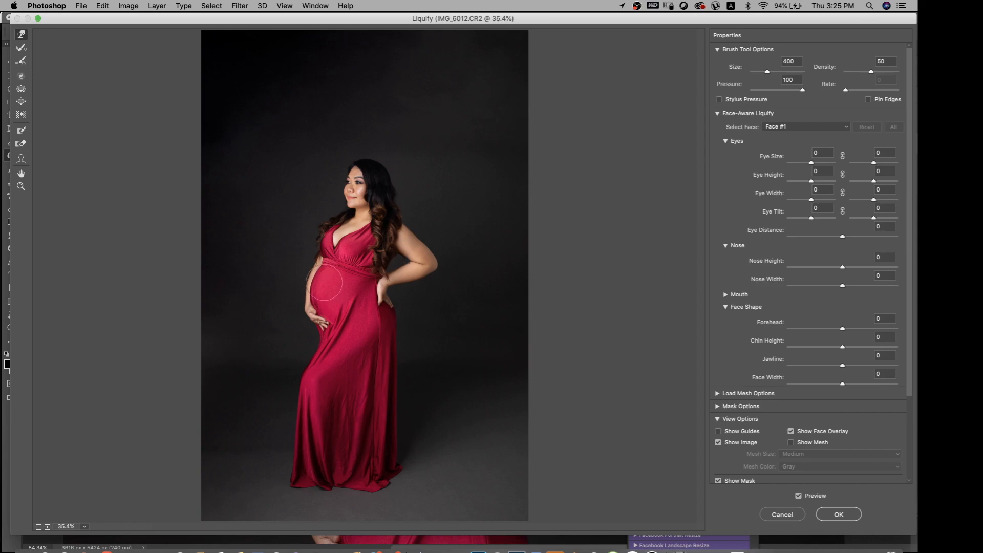
Lengthen the red gown by pulling its skirt and hem downward with a size 700 Liquify brush, and nudge the skirt's folds inward
key("bracketright")
key("bracketright")
key("bracketright")
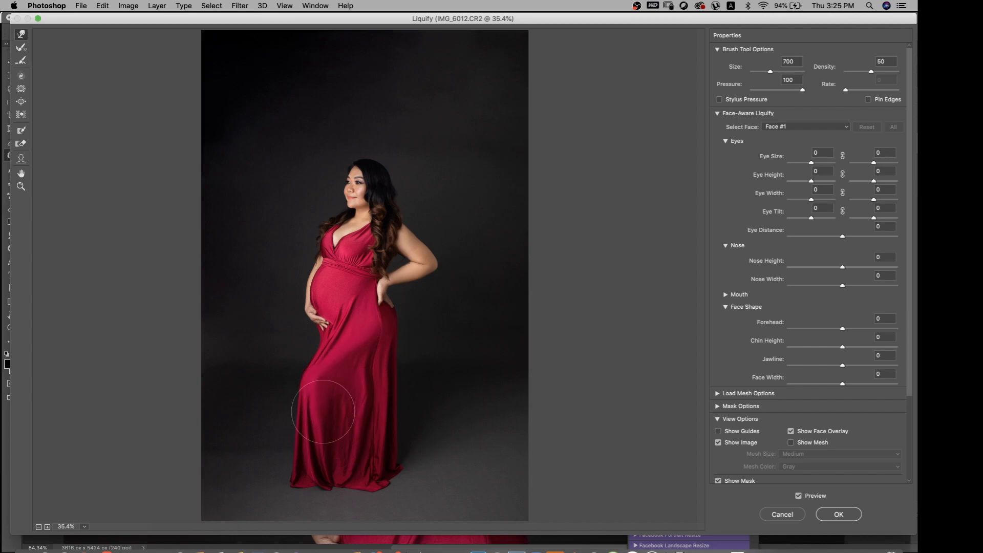
left_click_drag(325, 424, 318, 437)
mouse_move(299, 473)
left_mouse_down()
mouse_move(300, 485)
mouse_move(320, 487)
mouse_move(385, 473)
left_mouse_up()
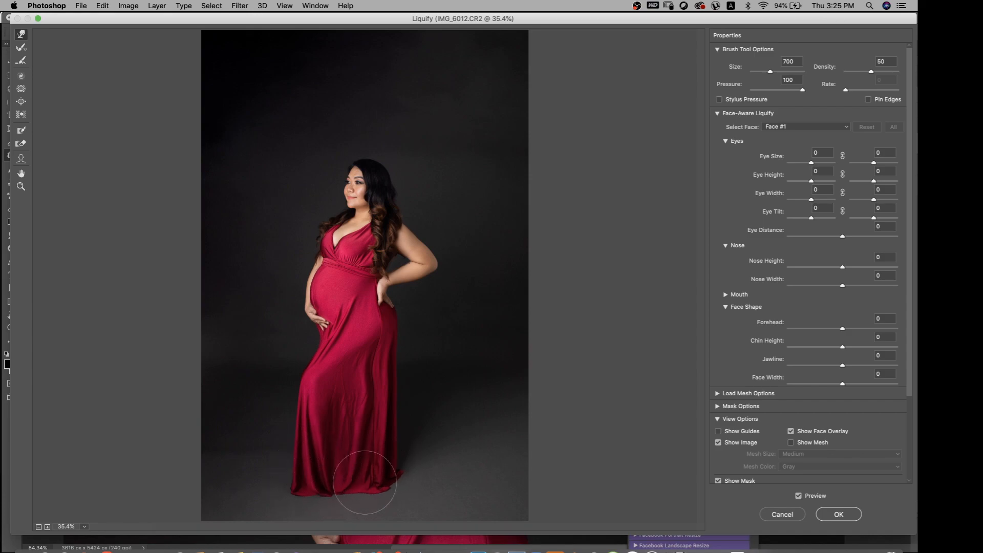
mouse_move(302, 481)
left_mouse_down()
mouse_move(325, 492)
mouse_move(392, 489)
left_mouse_up()
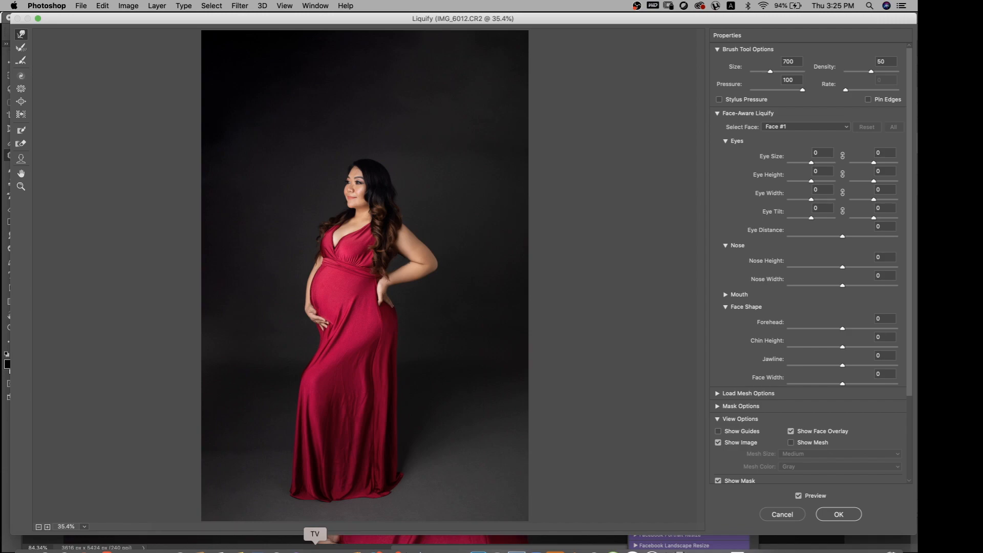
left_click_drag(369, 395, 364, 396)
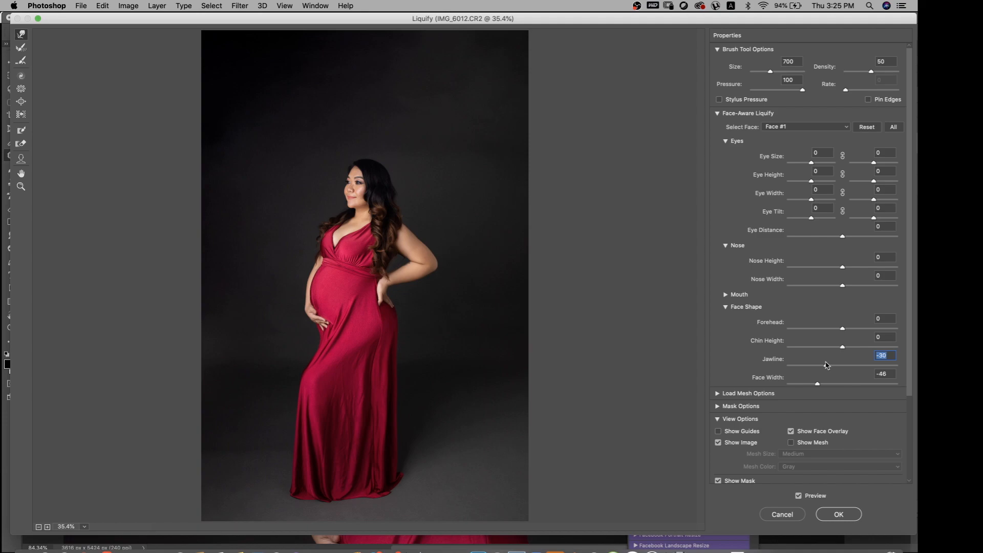
Compare the liquified figure with the original photo and apply the Liquify changes
left_click(801, 497)
left_click(801, 498)
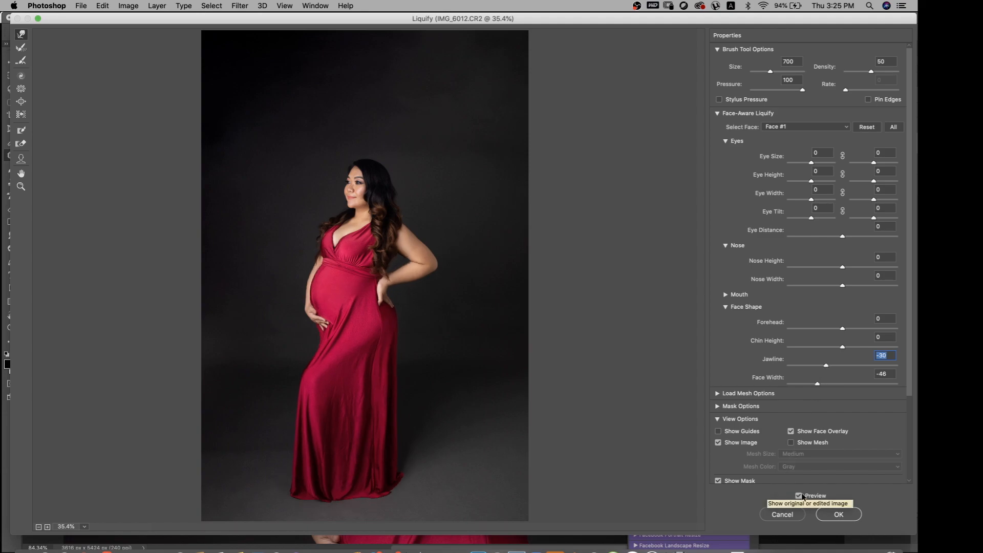
left_click(801, 496)
left_click(800, 497)
left_click(800, 497)
left_click(800, 497)
left_click(799, 497)
left_click(799, 497)
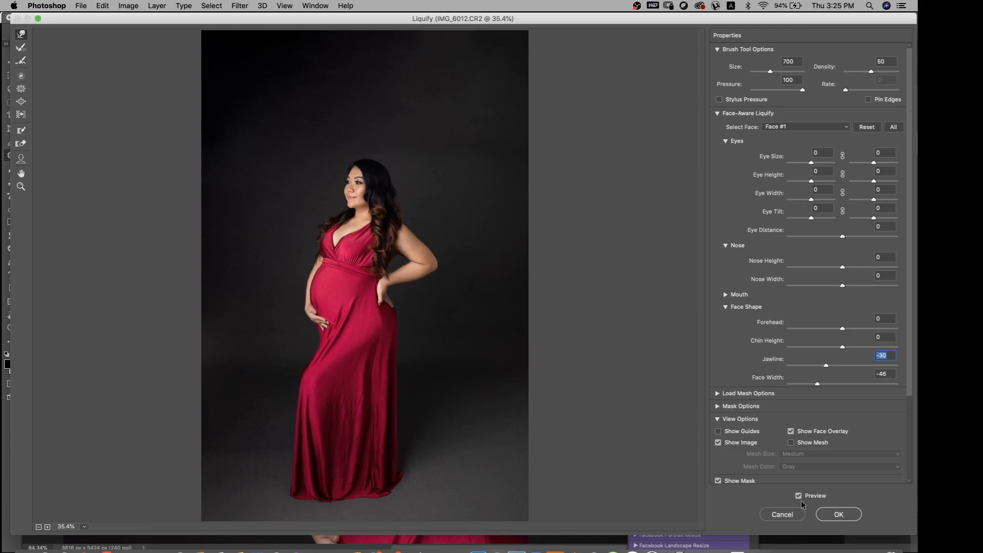
left_click(836, 513)
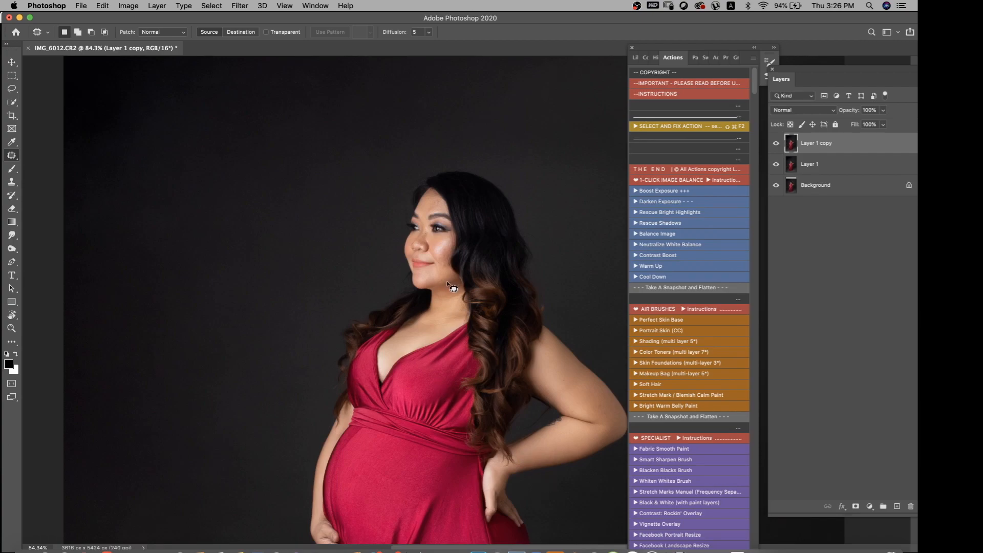
Duplicate Layer 1 copy and patch out the small fabric creases across the thigh area of the red gown
key("super+0")
key("super+j")
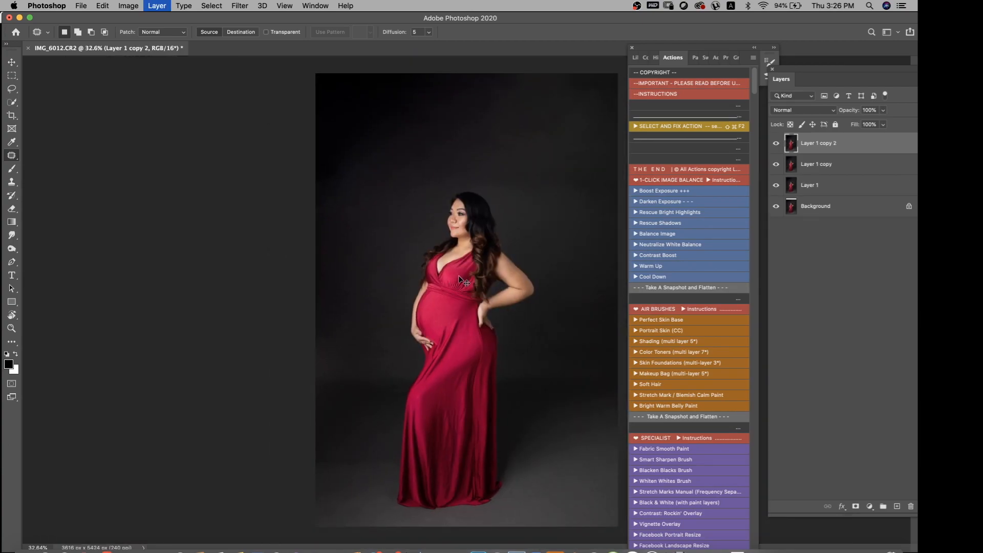
scroll(459, 439, "up", 5)
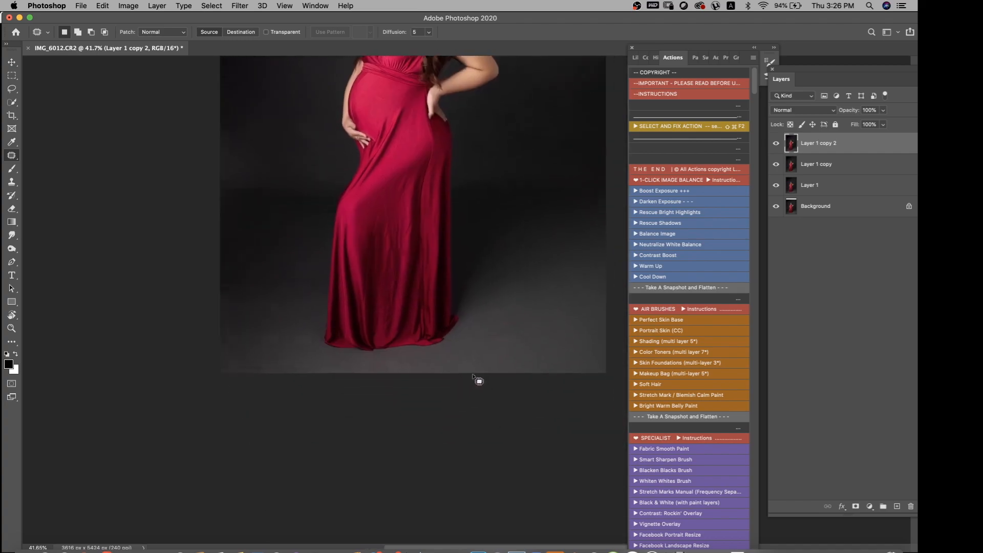
scroll(401, 215, "up", 3)
scroll(400, 216, "left", 2)
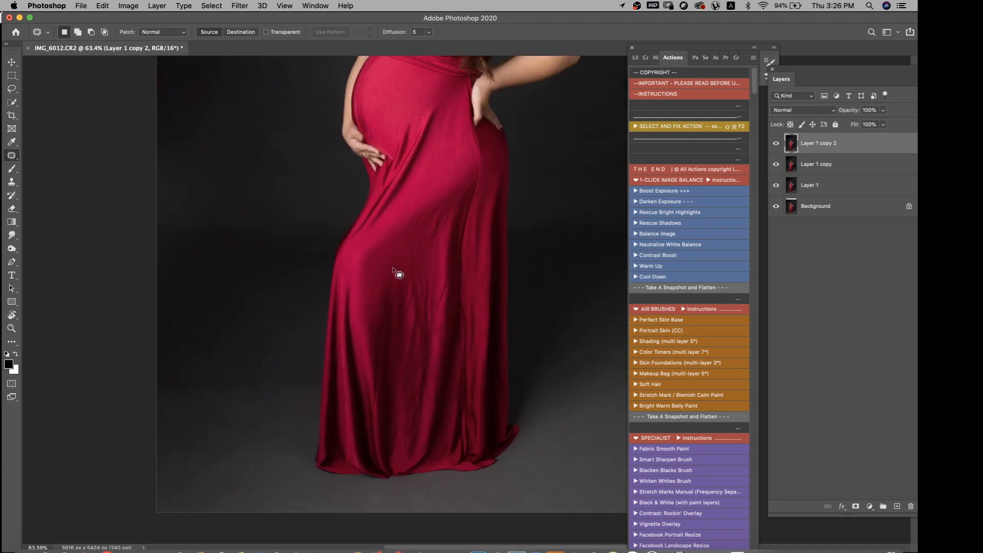
left_click_drag(390, 258, 391, 253)
mouse_move(394, 261)
left_mouse_down()
mouse_move(377, 259)
mouse_move(410, 265)
mouse_move(388, 257)
mouse_move(402, 229)
mouse_move(381, 230)
mouse_move(393, 229)
left_mouse_up()
key("super+d")
key("super+d")
key("super+d")
left_click_drag(398, 246, 407, 224)
key("super+d")
mouse_move(392, 260)
left_mouse_down()
mouse_move(405, 257)
mouse_move(395, 247)
left_mouse_up()
key("super+d")
mouse_move(402, 243)
left_mouse_down()
mouse_move(416, 247)
mouse_move(401, 251)
left_mouse_up()
key("super+d")
key("super+d")
Run the Fabric Smooth Paint action on Layer 1 copy 2
scroll(684, 395, "down", 5)
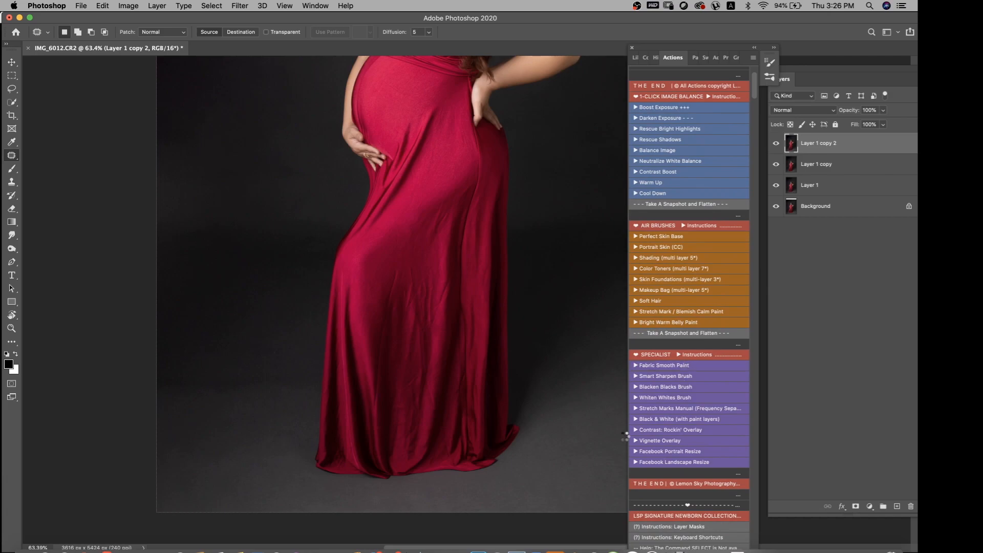
left_click(670, 366)
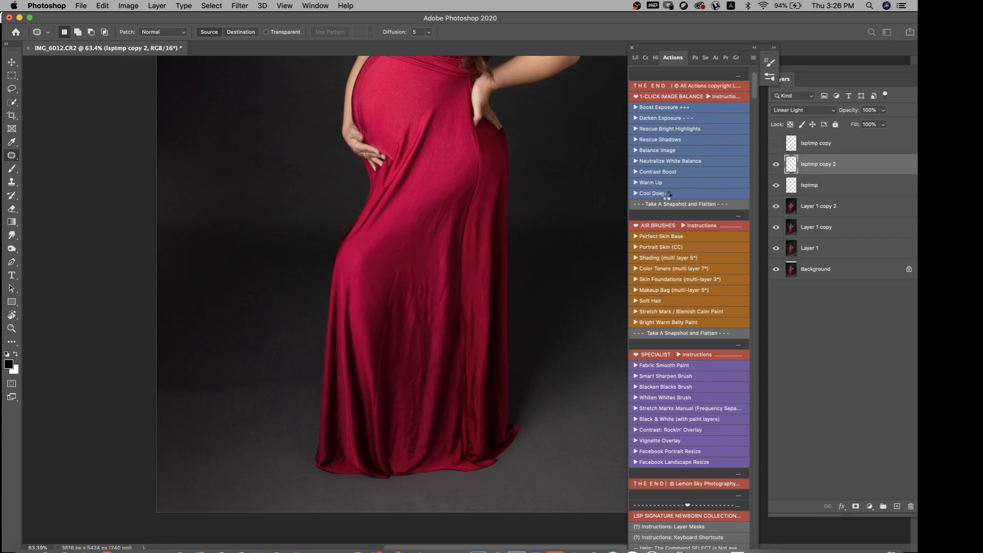
scroll(261, 266, "up", 5)
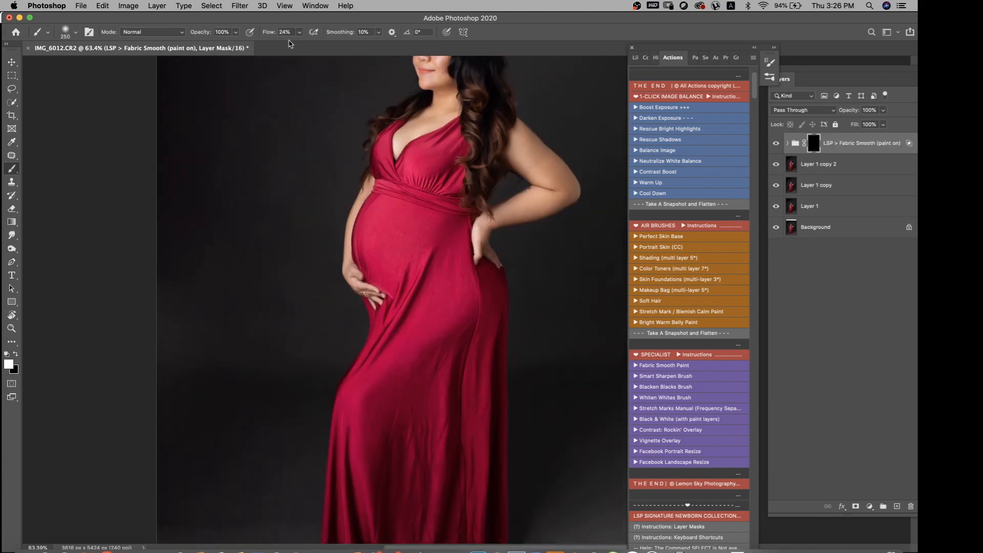
Paint the fabric smoothing onto the gown from the belly to the hem with a size 250 brush at 24% flow
scroll(379, 256, "down", 2)
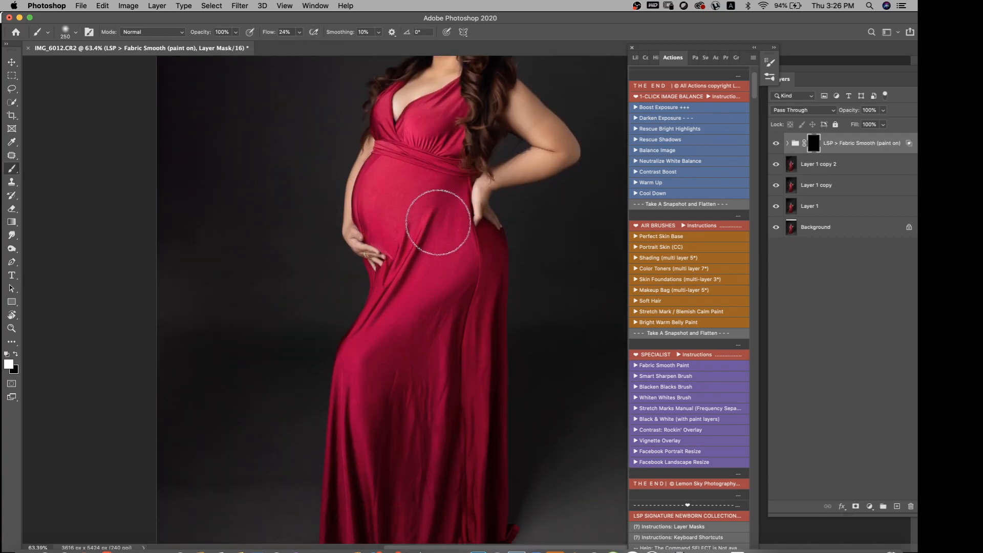
mouse_move(444, 227)
left_mouse_down()
mouse_move(443, 257)
mouse_move(439, 245)
mouse_move(415, 299)
mouse_move(440, 246)
mouse_move(434, 211)
mouse_move(381, 179)
mouse_move(374, 190)
mouse_move(381, 179)
mouse_move(381, 214)
mouse_move(419, 195)
mouse_move(457, 275)
mouse_move(451, 300)
mouse_move(439, 306)
mouse_move(433, 294)
mouse_move(402, 313)
mouse_move(421, 311)
mouse_move(362, 355)
mouse_move(356, 428)
mouse_move(368, 401)
left_mouse_up()
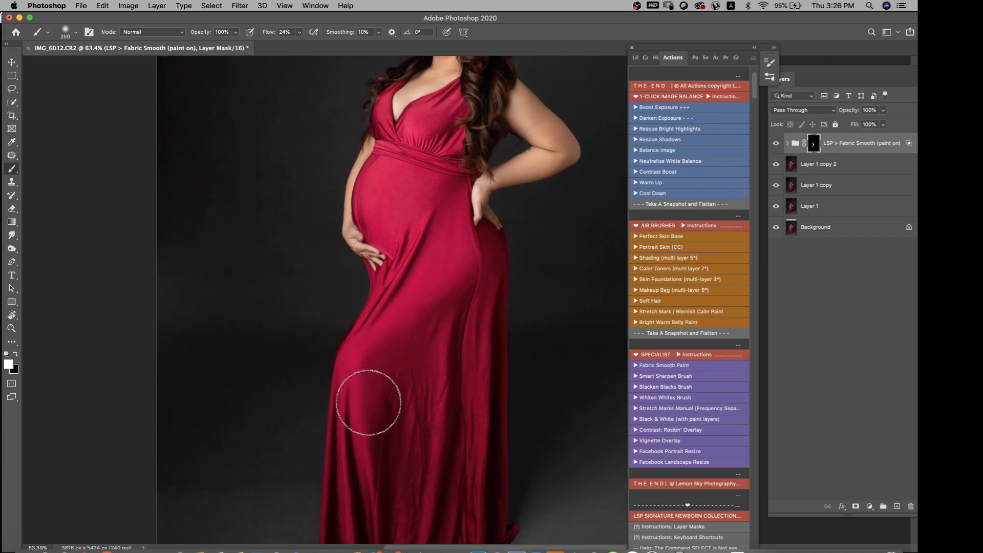
scroll(374, 341, "down", 2)
mouse_move(374, 341)
left_mouse_down()
mouse_move(371, 374)
mouse_move(379, 349)
mouse_move(409, 323)
mouse_move(436, 318)
mouse_move(418, 314)
mouse_move(410, 324)
mouse_move(450, 293)
mouse_move(423, 316)
mouse_move(452, 280)
mouse_move(425, 317)
mouse_move(432, 307)
mouse_move(413, 411)
mouse_move(413, 347)
mouse_move(412, 429)
left_mouse_up()
scroll(413, 417, "down", 2)
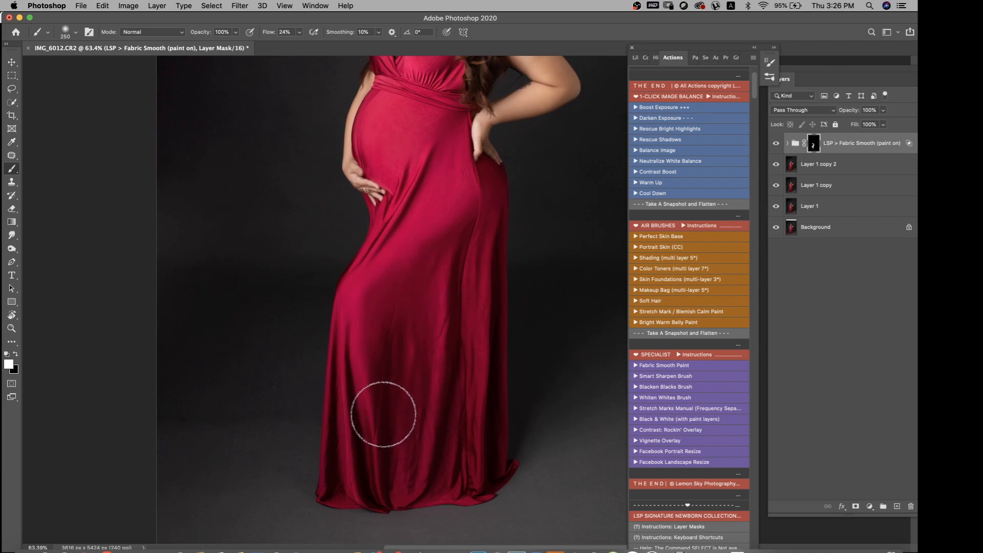
mouse_move(372, 455)
left_mouse_down()
mouse_move(453, 350)
mouse_move(451, 314)
mouse_move(444, 415)
mouse_move(451, 288)
mouse_move(431, 431)
mouse_move(432, 300)
mouse_move(435, 378)
mouse_move(442, 323)
mouse_move(441, 304)
mouse_move(428, 392)
mouse_move(449, 245)
mouse_move(429, 422)
mouse_move(401, 323)
mouse_move(396, 388)
mouse_move(402, 301)
mouse_move(380, 384)
mouse_move(356, 312)
mouse_move(326, 444)
mouse_move(359, 345)
mouse_move(314, 498)
mouse_move(437, 373)
mouse_move(498, 246)
mouse_move(479, 238)
mouse_move(457, 489)
mouse_move(469, 446)
mouse_move(471, 494)
mouse_move(495, 424)
mouse_move(484, 224)
mouse_move(451, 176)
mouse_move(433, 304)
mouse_move(409, 361)
mouse_move(396, 213)
mouse_move(394, 275)
mouse_move(441, 281)
left_mouse_up()
scroll(456, 270, "up", 5)
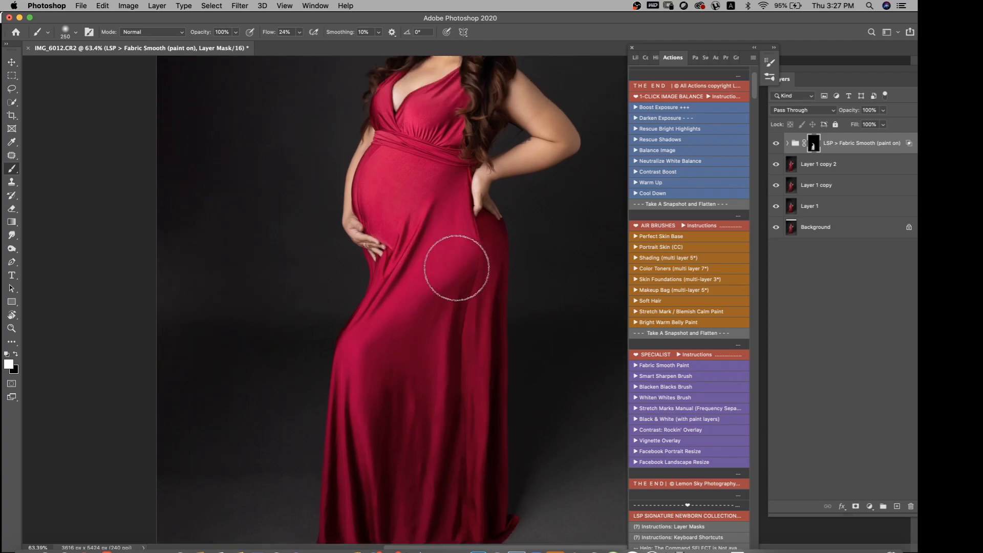
mouse_move(430, 204)
left_mouse_down()
mouse_move(460, 175)
mouse_move(386, 167)
mouse_move(382, 181)
mouse_move(426, 218)
left_mouse_up()
Compare the gown with and without the Fabric Smooth group
left_click(776, 144)
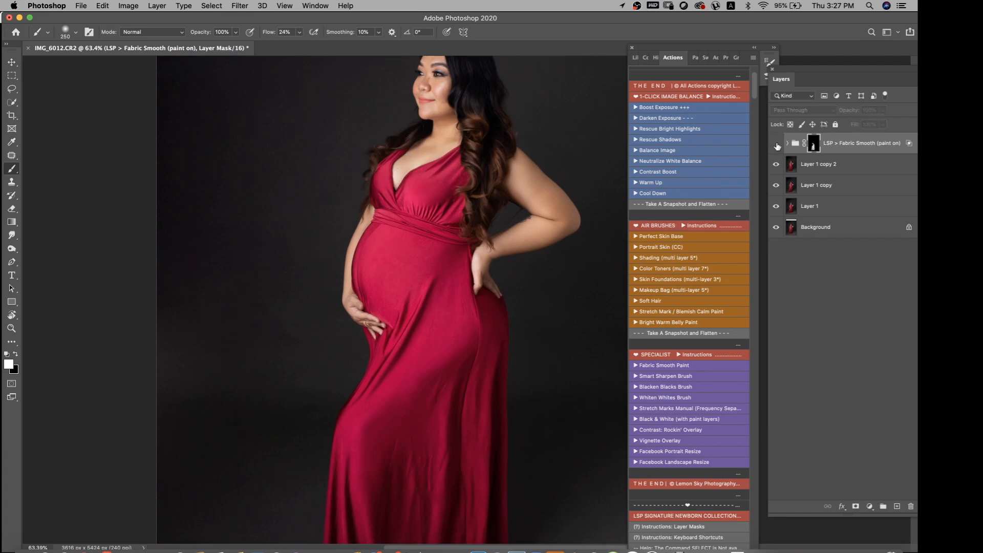
left_click(777, 144)
left_click(777, 145)
left_click(778, 145)
left_click(777, 145)
left_click(777, 145)
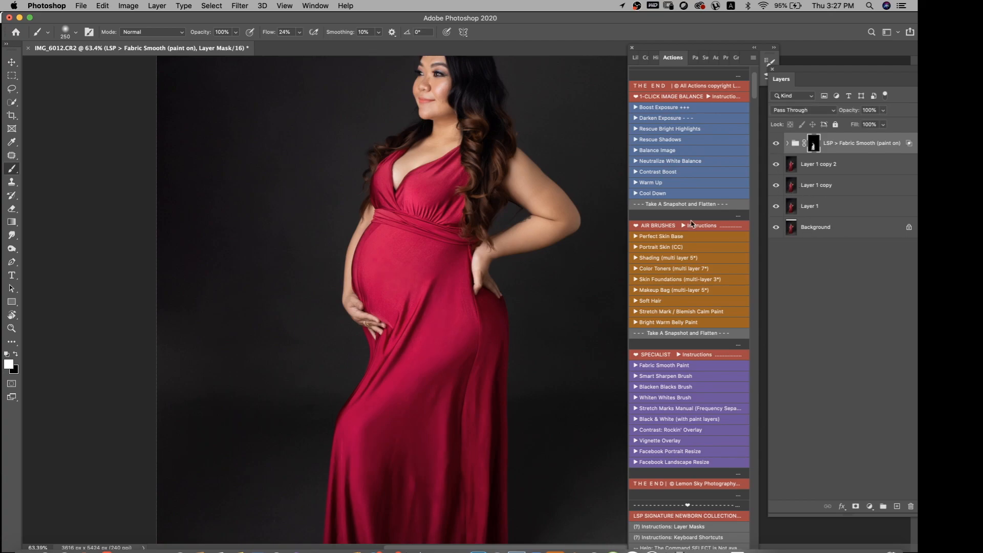
Merge all visible layers into the Background and duplicate it as a new layer
key("super+shift+e")
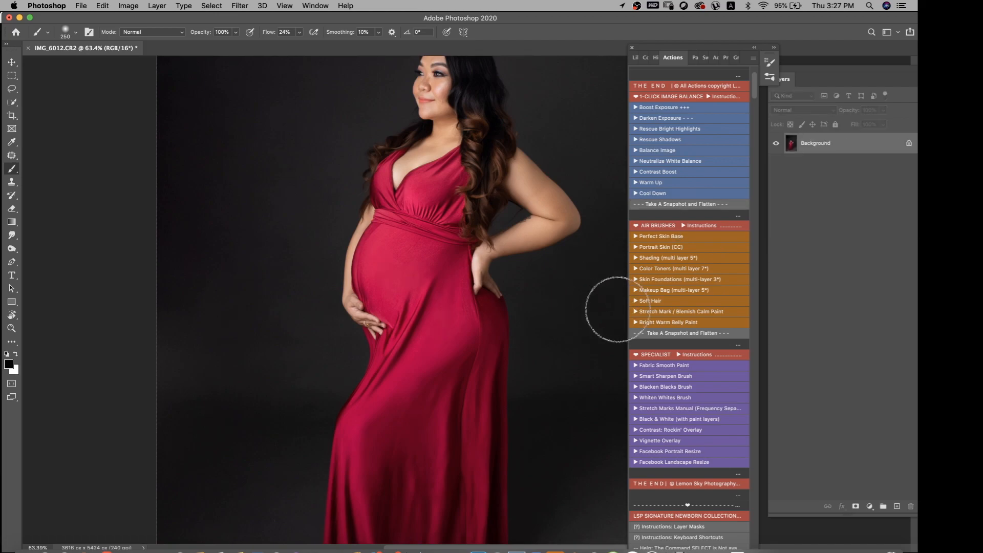
key("super+j")
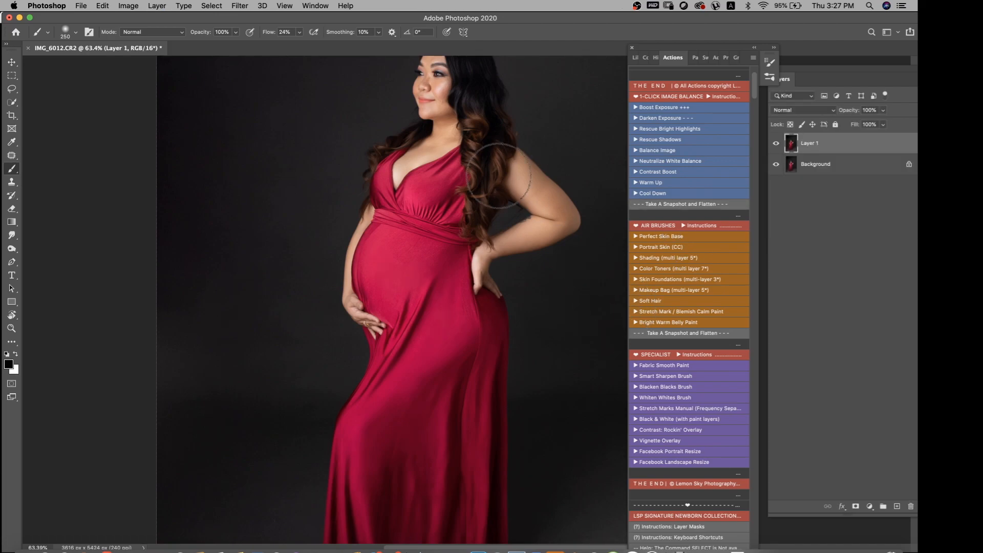
Run the Perfect Skin Base action on Layer 1 and paint the airbrushed skin over the face with a small brush
scroll(534, 176, "up", 3)
scroll(536, 183, "up", 10)
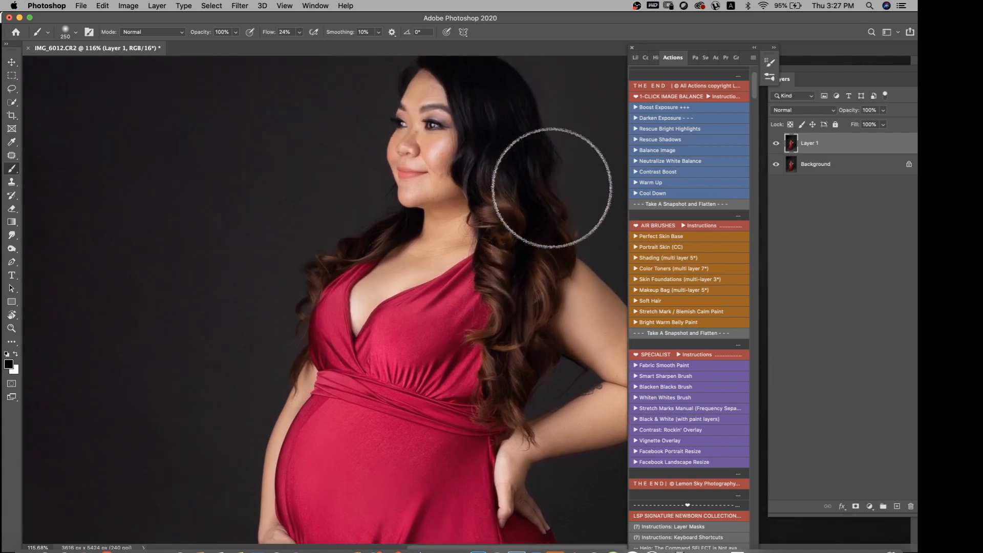
scroll(593, 186, "up", 3)
scroll(591, 198, "up", 2)
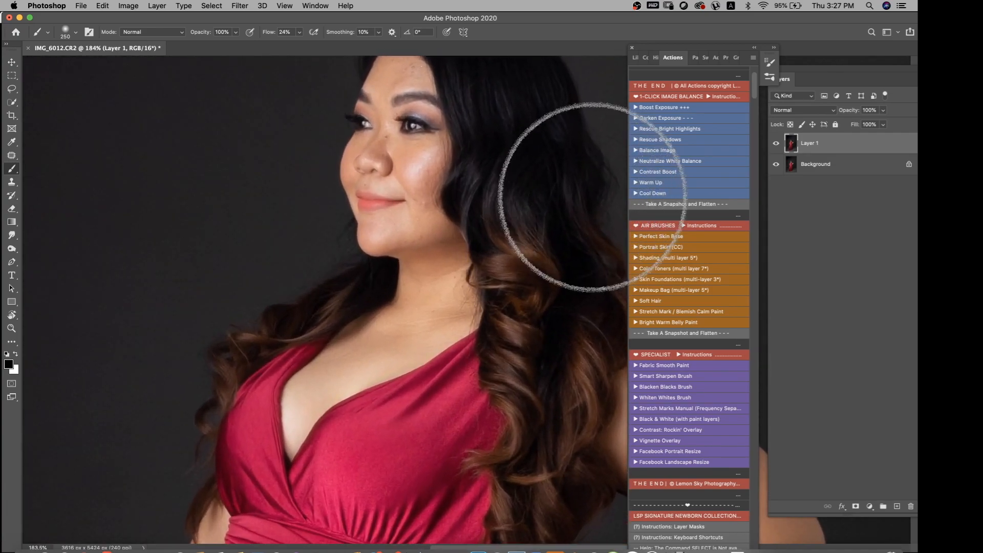
scroll(594, 197, "up", 5)
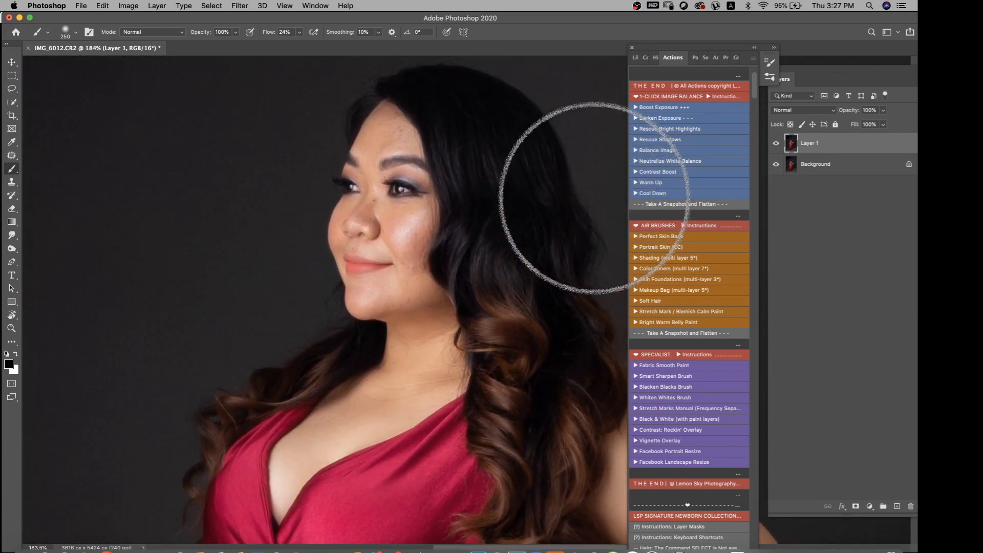
scroll(594, 200, "down", 2)
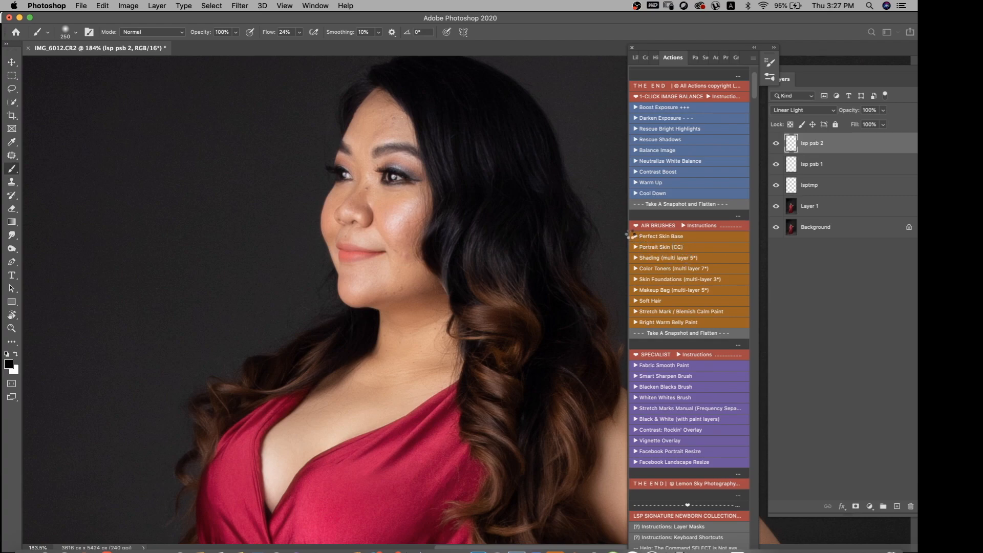
key("bracketleft")
key("bracketleft")
key("bracketleft")
key("bracketleft")
key("bracketleft")
key("bracketleft")
key("bracketleft")
key("bracketleft")
key("bracketleft")
key("bracketleft")
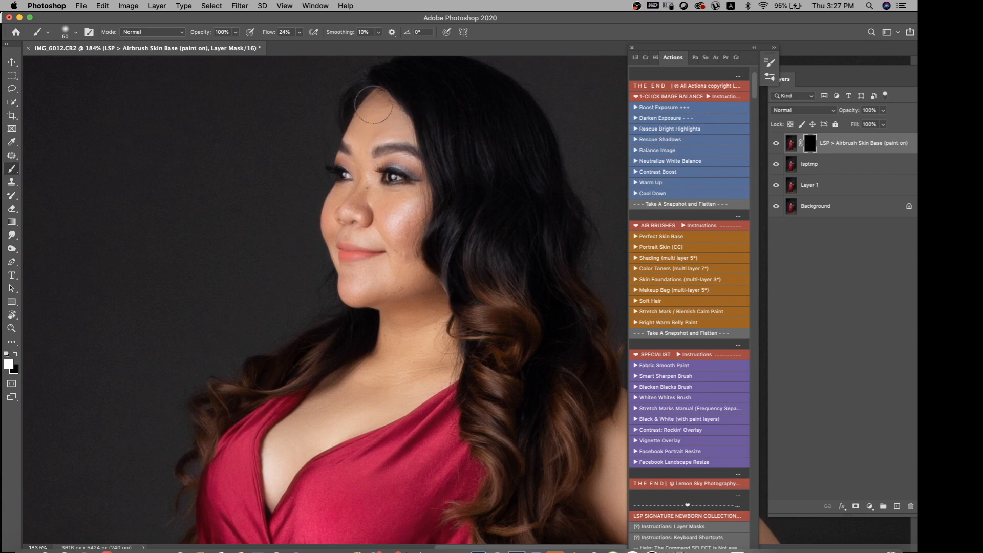
key("bracketleft")
key("bracketleft")
mouse_move(417, 205)
left_mouse_down()
mouse_move(395, 219)
mouse_move(403, 224)
mouse_move(382, 205)
mouse_move(408, 258)
mouse_move(413, 214)
mouse_move(398, 277)
mouse_move(396, 256)
mouse_move(388, 277)
mouse_move(361, 266)
mouse_move(346, 277)
mouse_move(352, 292)
mouse_move(366, 283)
mouse_move(407, 286)
left_mouse_up()
Extend the airbrushed skin base to the arms and hands, painting white on the mask with a size 80 brush
scroll(442, 268, "down", 5)
scroll(442, 267, "down", 4)
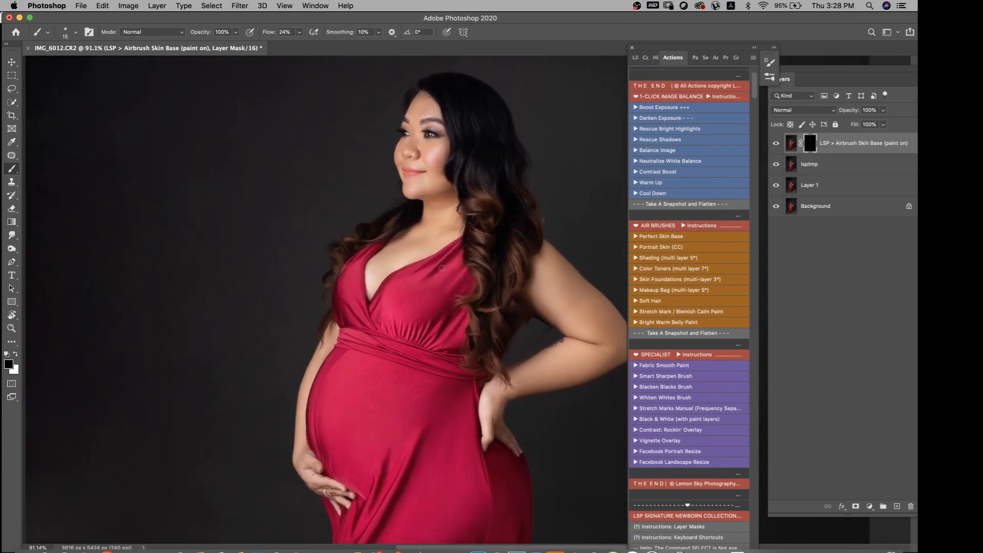
key("x")
scroll(605, 315, "right", 5)
scroll(605, 315, "down", 2)
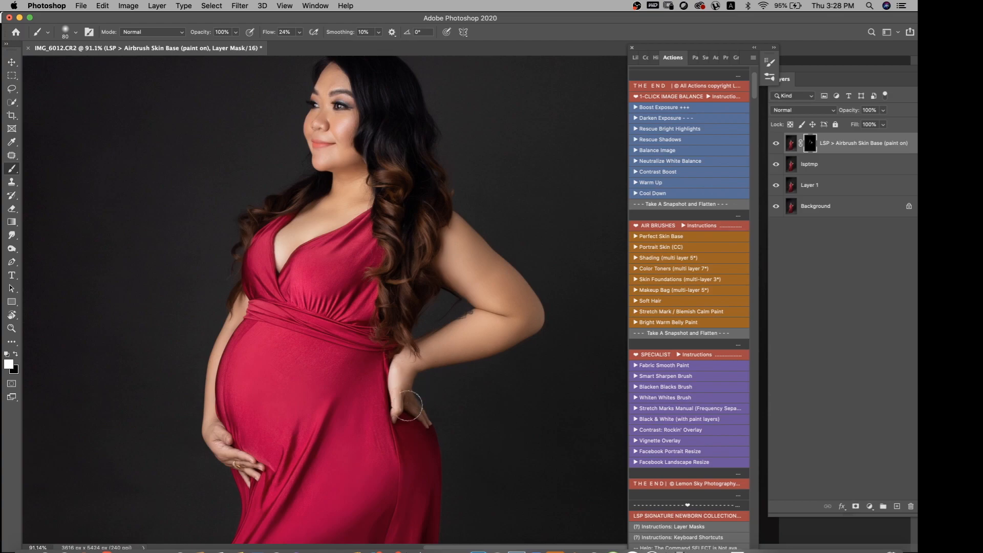
Compare the photo with and without the Airbrush Skin Base layer
scroll(472, 372, "left", 5)
scroll(471, 371, "up", 2)
scroll(738, 200, "up", 2)
left_click(776, 145)
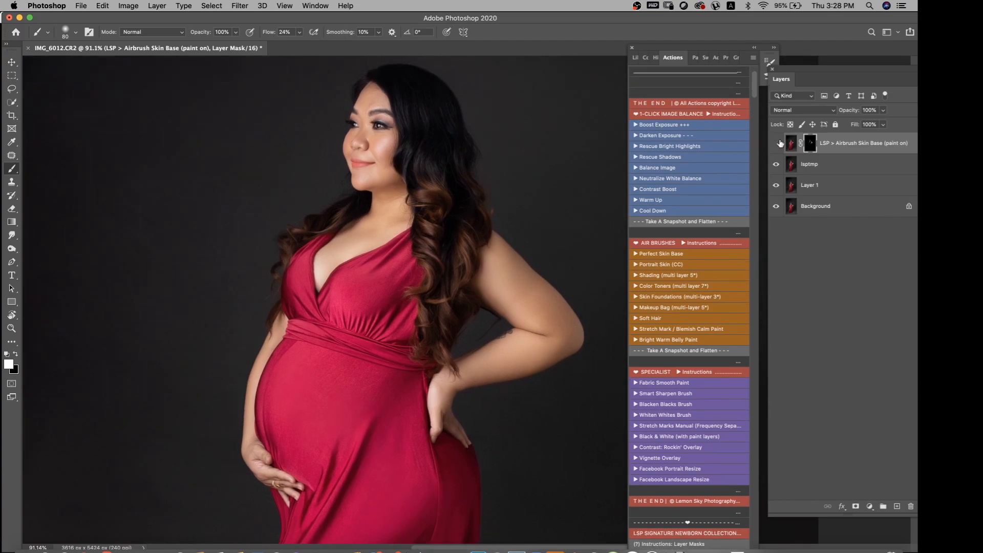
left_click(778, 144)
left_click(777, 144)
left_click(778, 144)
Run the Smart Sharpen Brush action and paint sharpening over the subject's face and hair with a brush enlarged to size 125
left_click(660, 392)
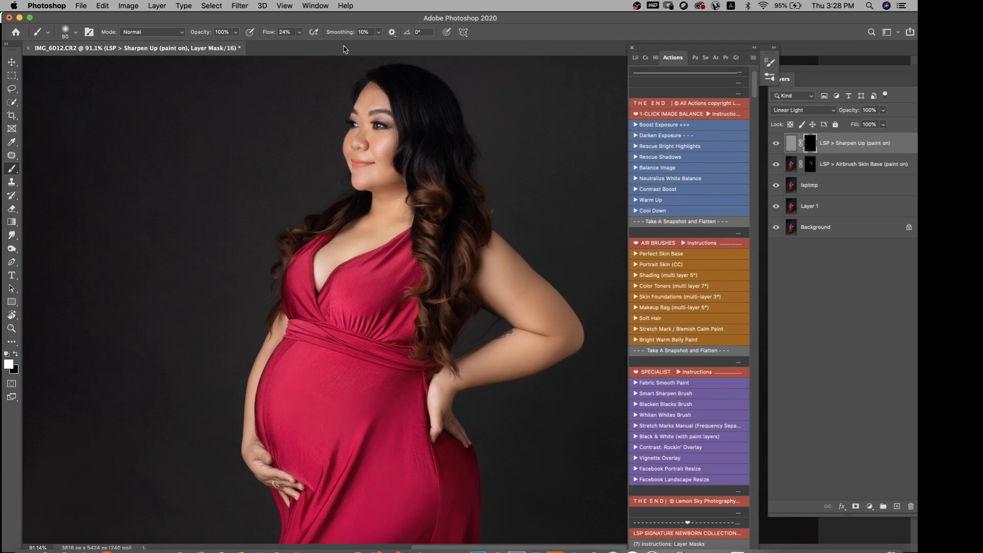
key("bracketleft")
key("bracketright")
key("bracketright")
key("bracketright")
key("bracketright")
key("bracketright")
key("bracketright")
key("super+minus")
scroll(690, 350, "down", 5)
scroll(692, 346, "down", 2)
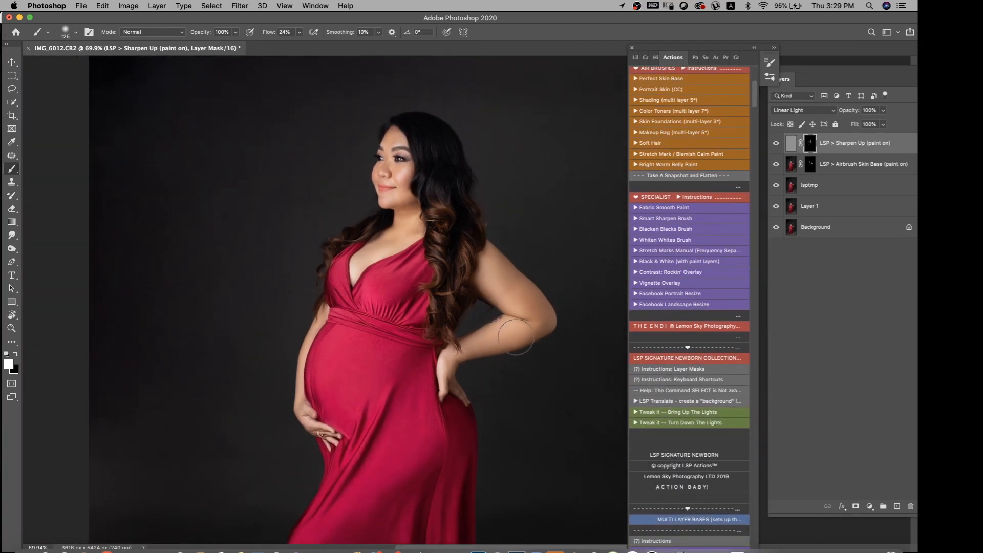
Run the LSP Texture Action that places a texture over the retouched photo and continue to choosing the texture file
scroll(529, 344, "down", 1)
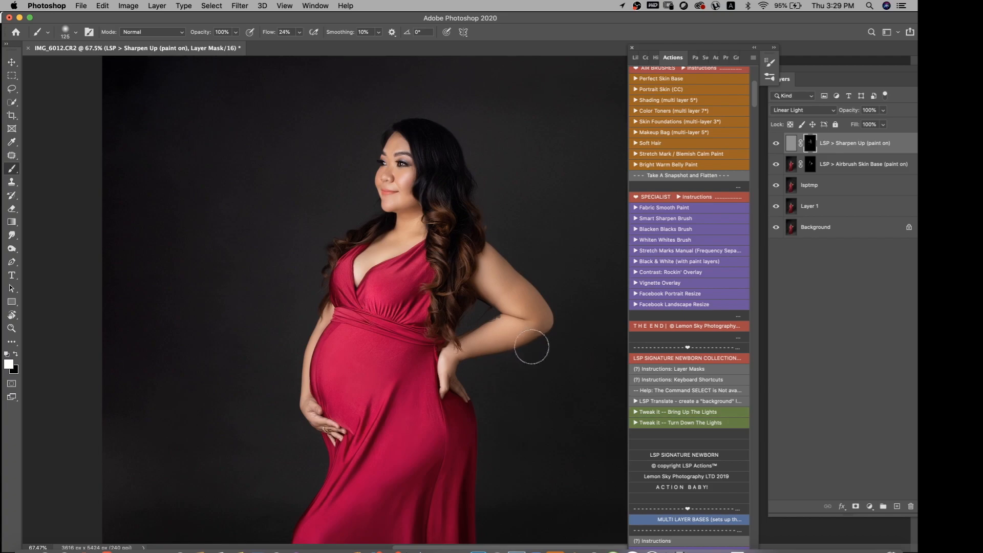
scroll(528, 344, "down", 6)
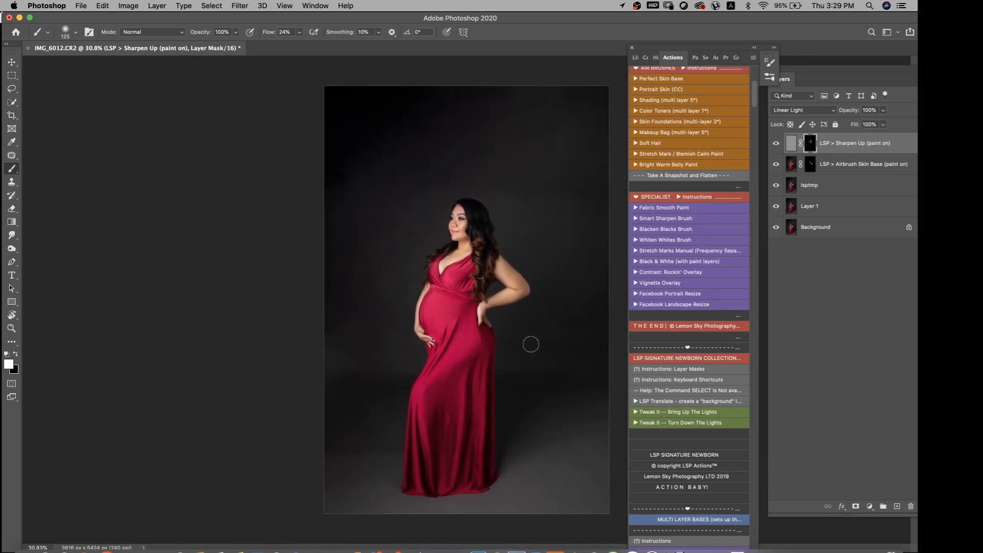
scroll(529, 347, "up", 2)
scroll(533, 346, "down", 1)
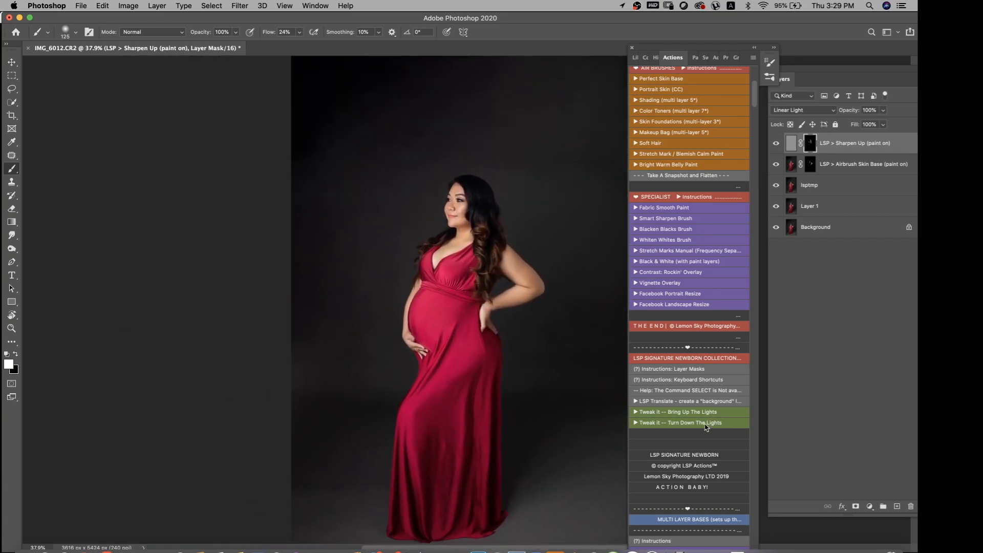
scroll(701, 422, "down", 20)
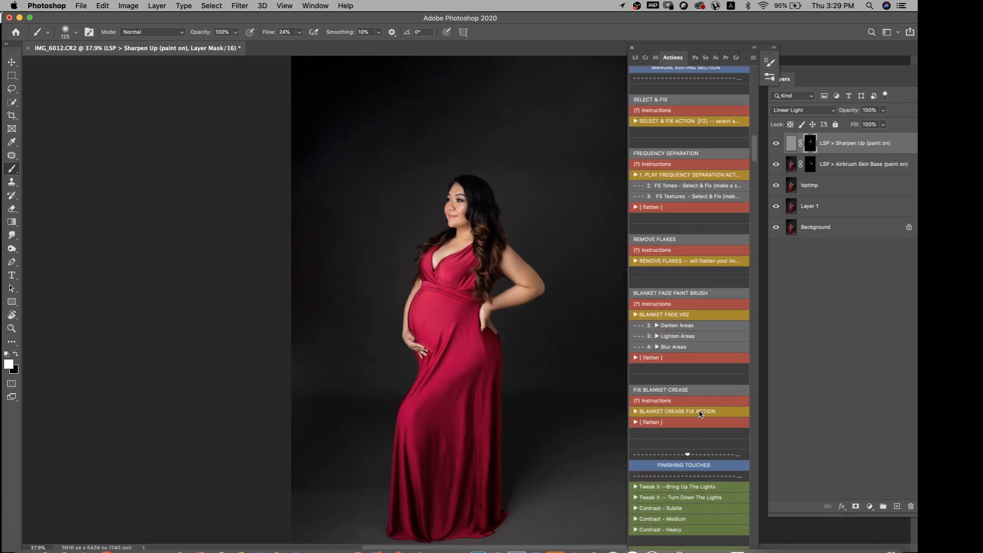
scroll(702, 411, "down", 20)
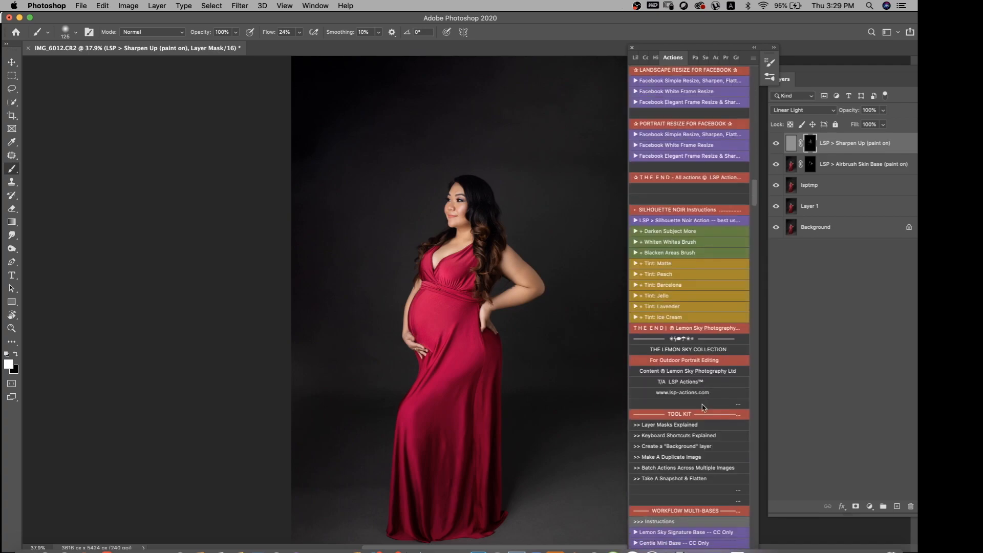
scroll(703, 407, "down", 20)
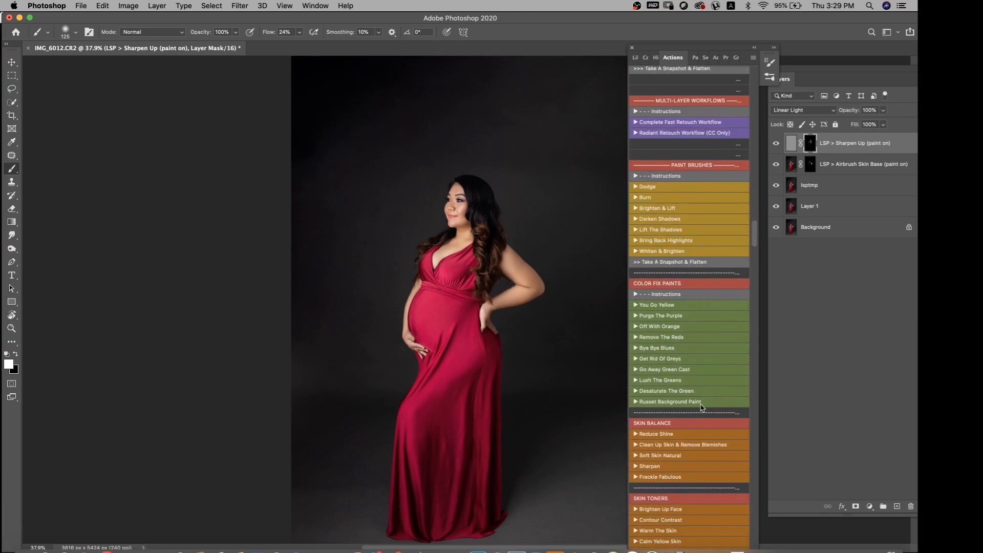
scroll(702, 407, "down", 20)
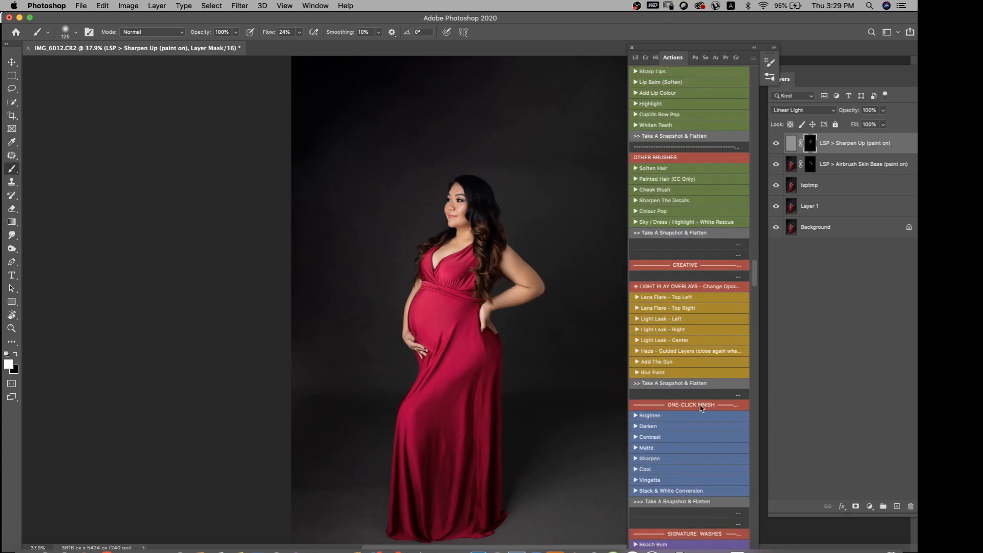
scroll(706, 406, "down", 10)
scroll(700, 405, "down", 15)
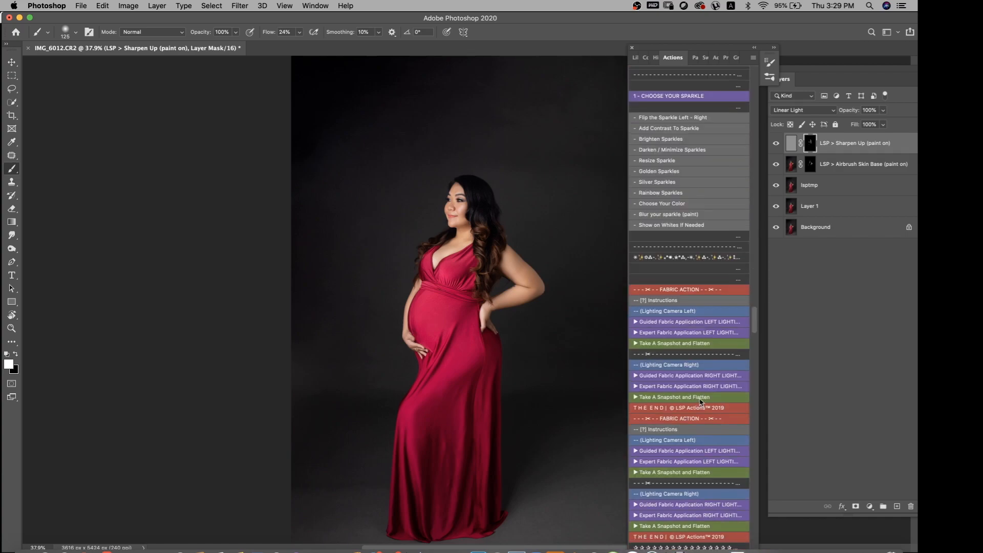
scroll(701, 403, "down", 15)
scroll(697, 372, "down", 5)
left_click(696, 280)
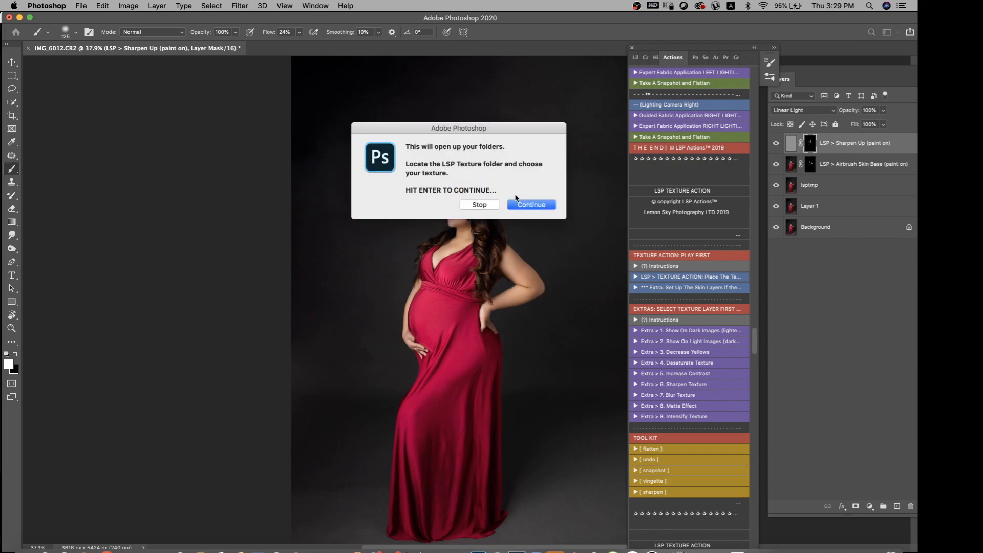
key("Return")
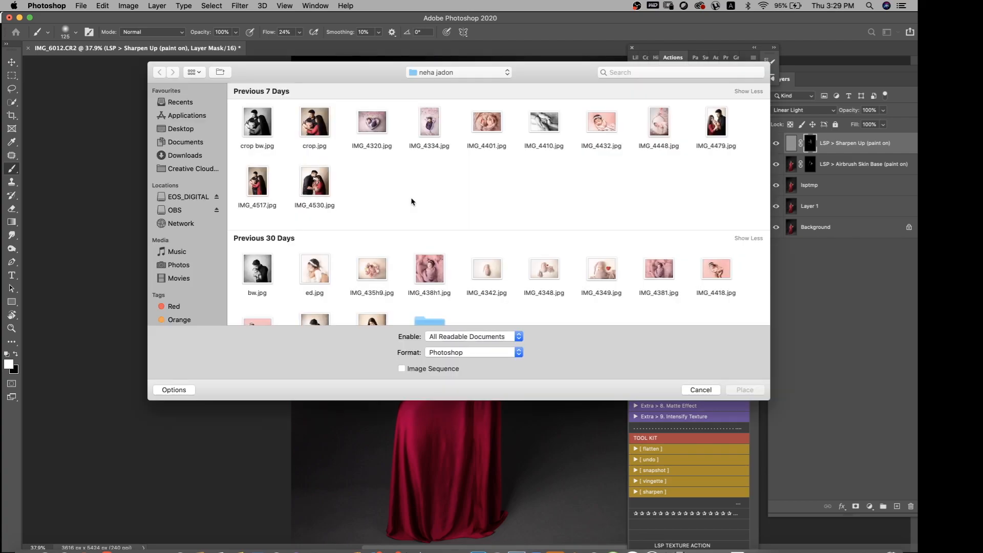
Place LSP-DAUB-Desat.jpg from the LSP Camden texture folder inside the Desktop's LSP Actions folder
left_click(453, 78)
left_click(451, 81)
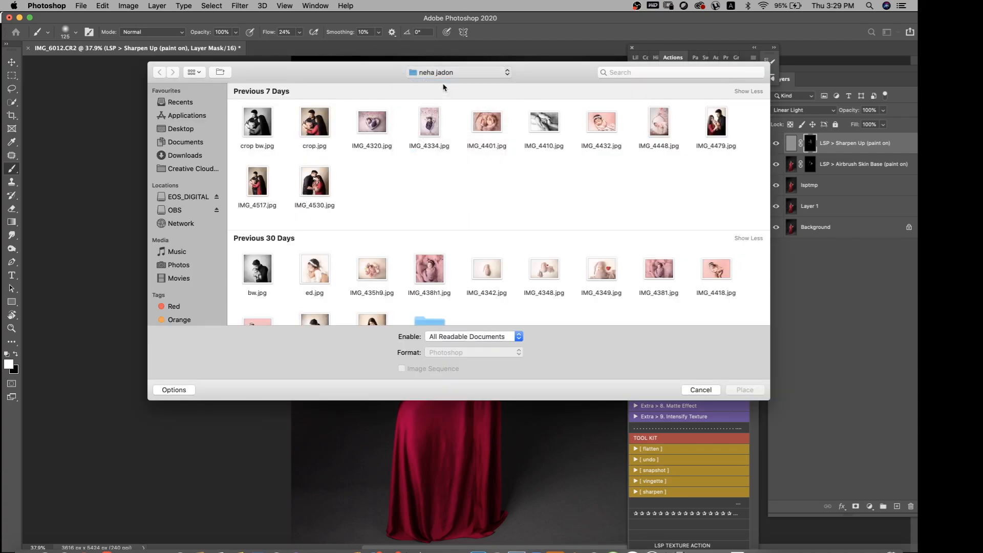
left_click(451, 76)
left_click(447, 84)
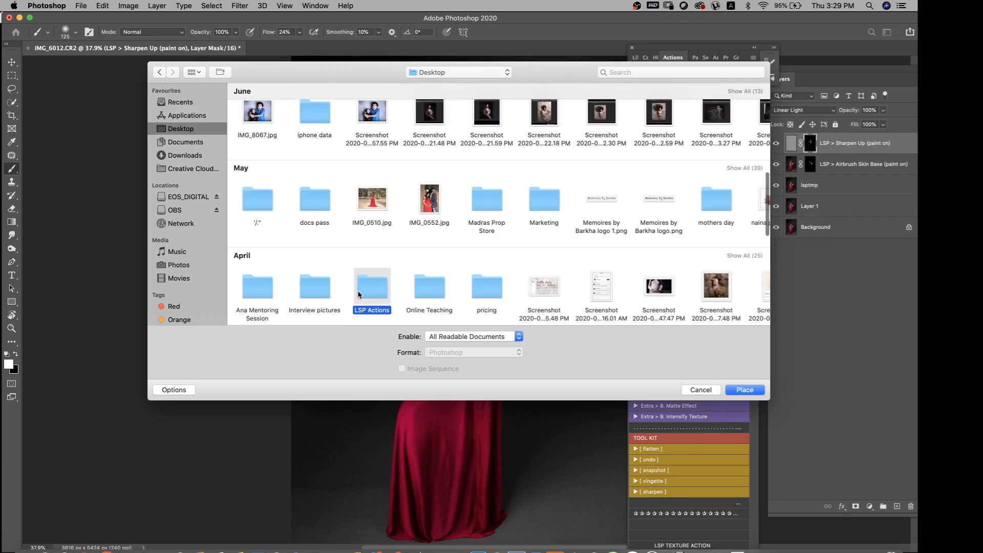
double_click(359, 294)
double_click(258, 210)
left_click(366, 135)
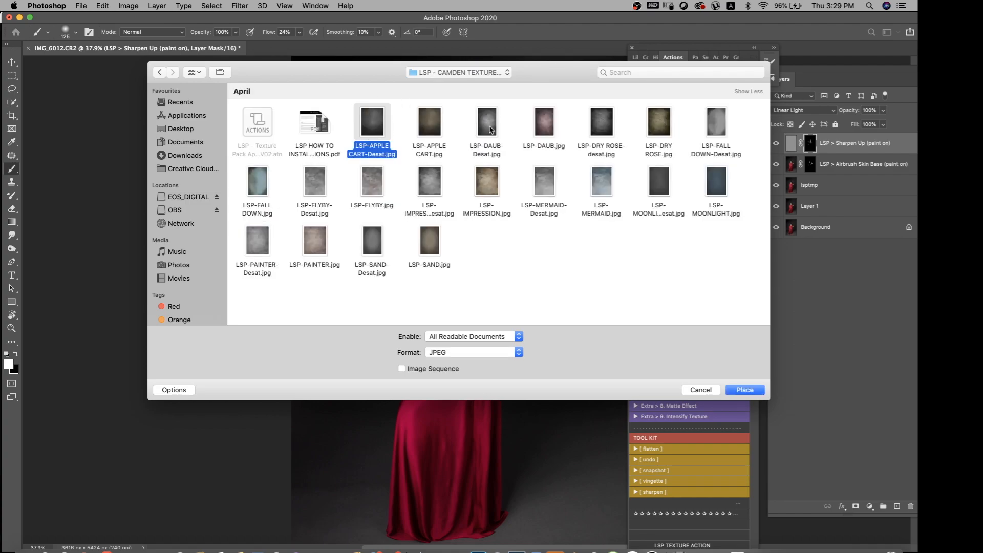
left_click(488, 128)
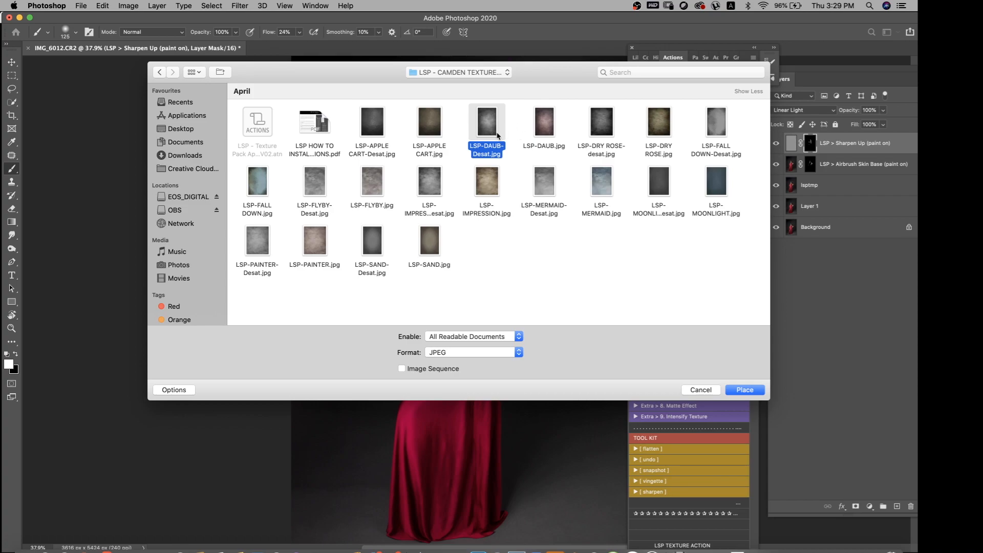
left_click(746, 390)
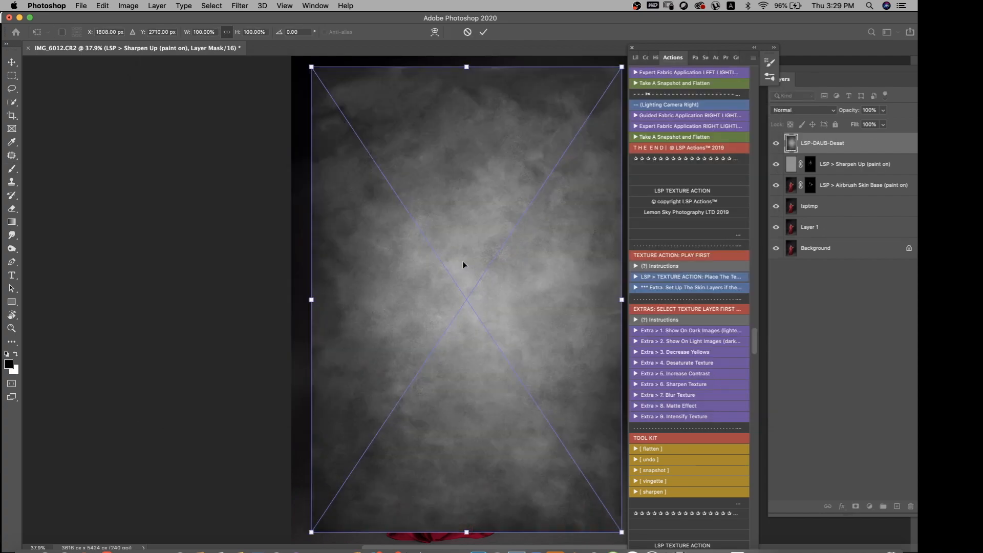
Enlarge the placed texture to about 122% so it covers the whole photo, and apply the transform
left_click_drag(466, 182, 467, 151)
left_click_drag(466, 423, 465, 445)
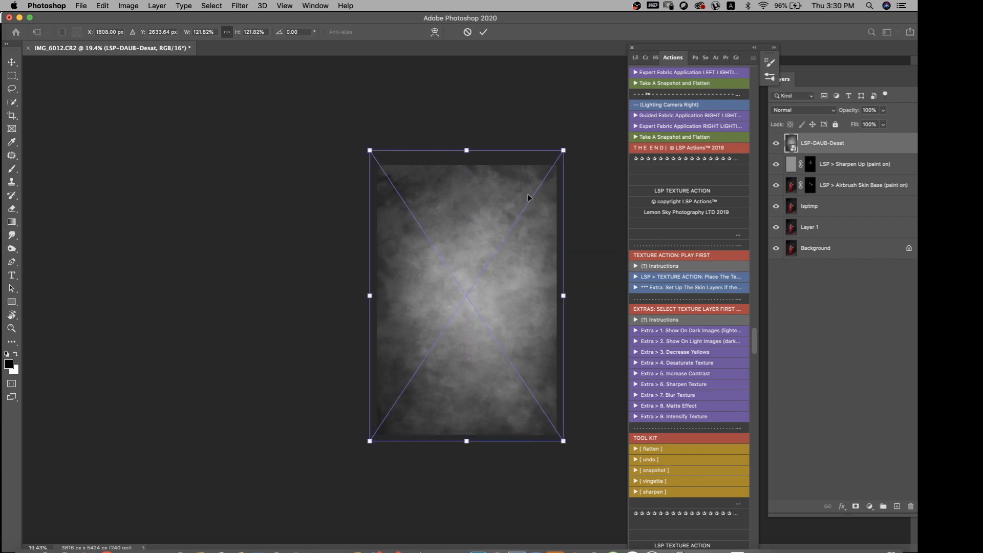
key("Return")
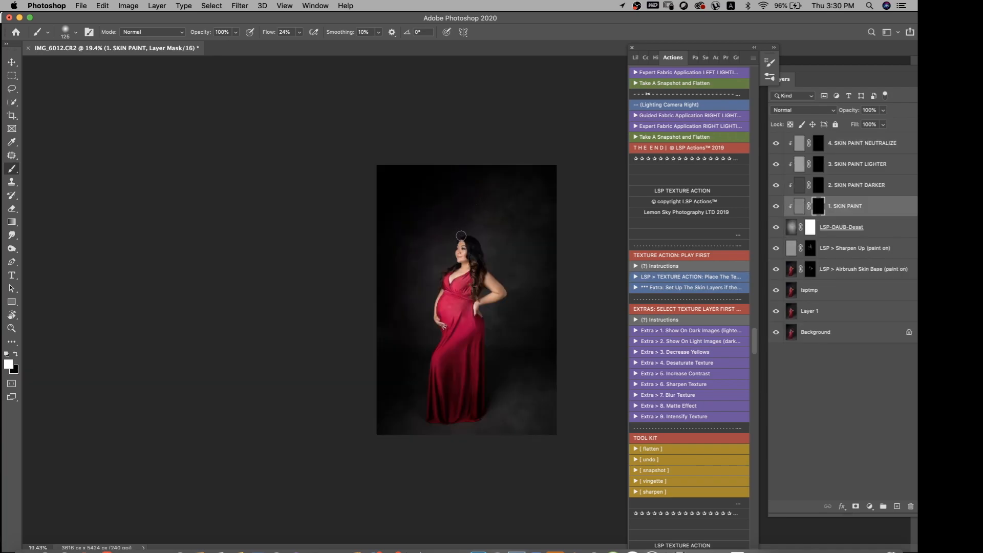
Paint the texture off the subject's skin and gown on the 1. SKIN PAINT mask with a size 200 white brush at 77% flow
left_click(300, 32)
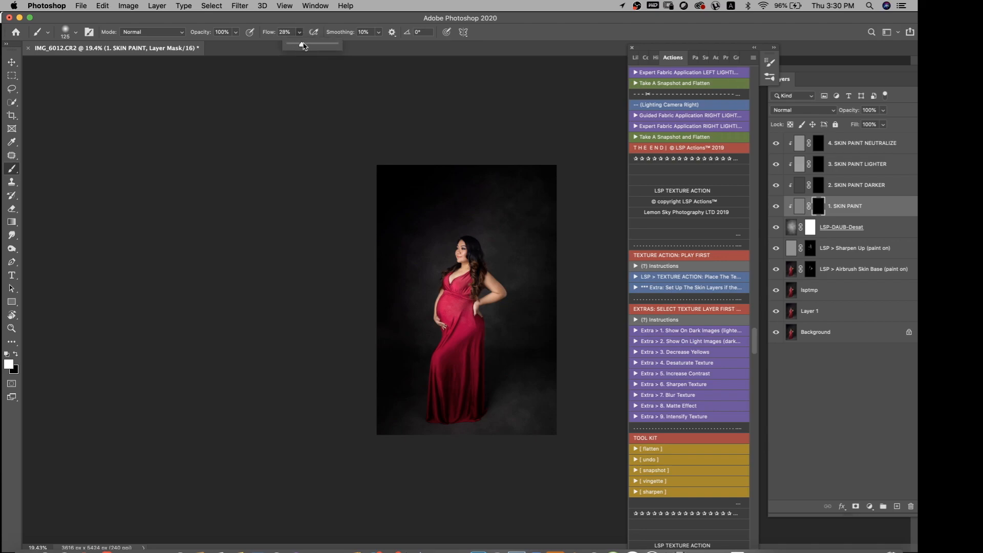
scroll(442, 288, "up", 5)
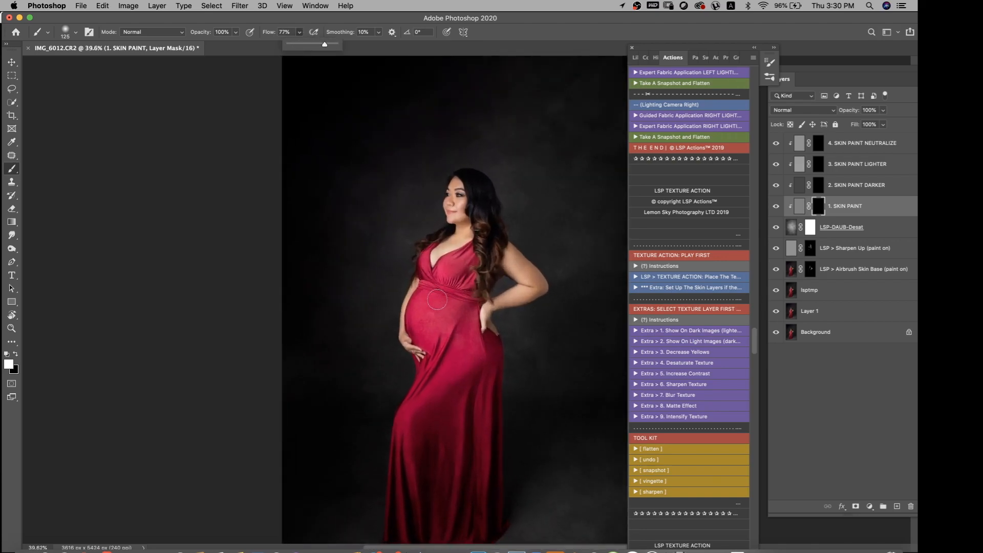
key("bracketright")
key("bracketright")
key("bracketright")
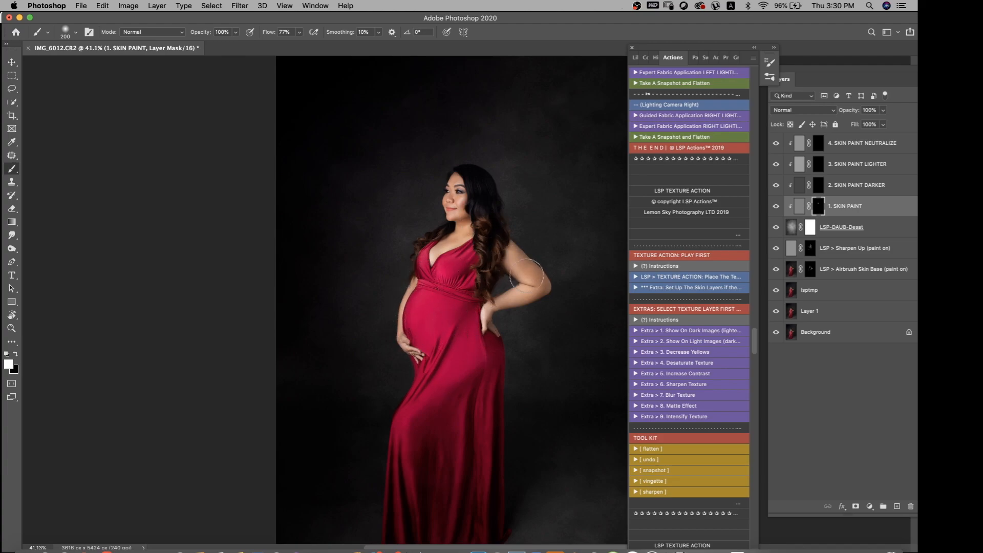
mouse_move(475, 319)
left_mouse_down()
mouse_move(433, 448)
mouse_move(410, 453)
left_mouse_up()
Raise the brush flow to 97% and keep clearing the texture from the gown on the 1. SKIN PAINT mask in white
scroll(443, 374, "down", 5)
key("x")
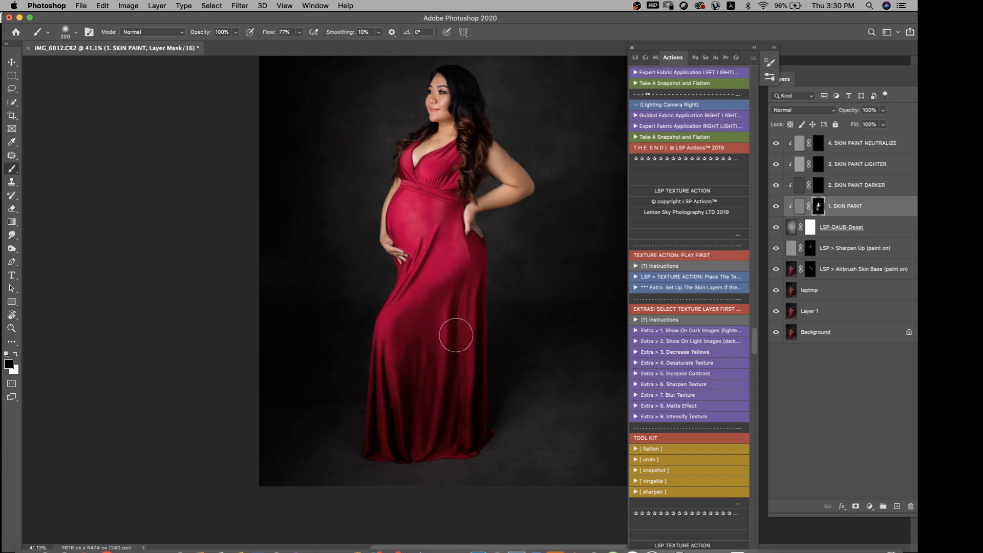
key("x")
left_click(299, 32)
left_click_drag(308, 44, 310, 44)
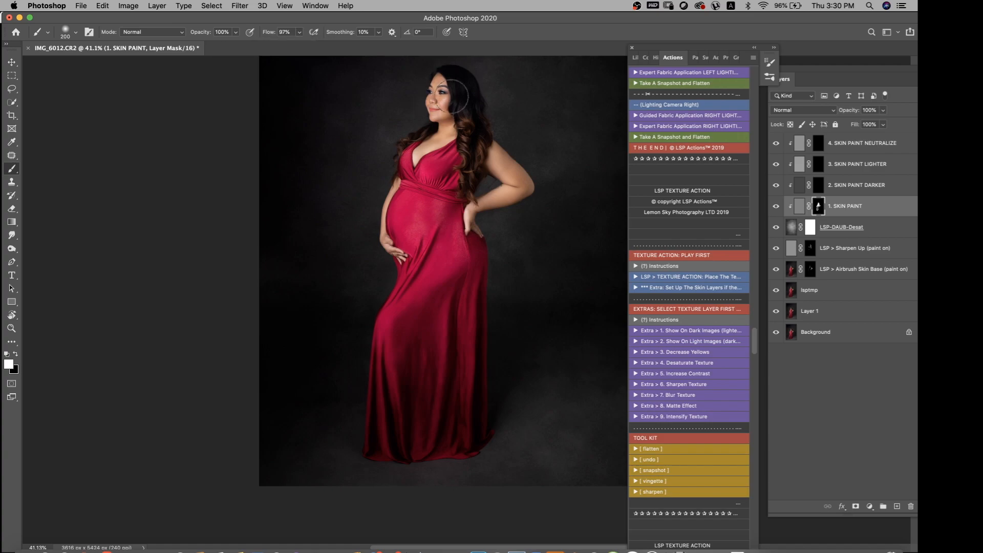
Paint white over the subject's hair, arms, hands and gown on the 4. SKIN PAINT NEUTRALIZE mask
left_click(818, 143)
mouse_move(450, 85)
left_mouse_down()
mouse_move(458, 97)
mouse_move(437, 104)
mouse_move(429, 156)
mouse_move(396, 221)
mouse_move(399, 243)
left_mouse_up()
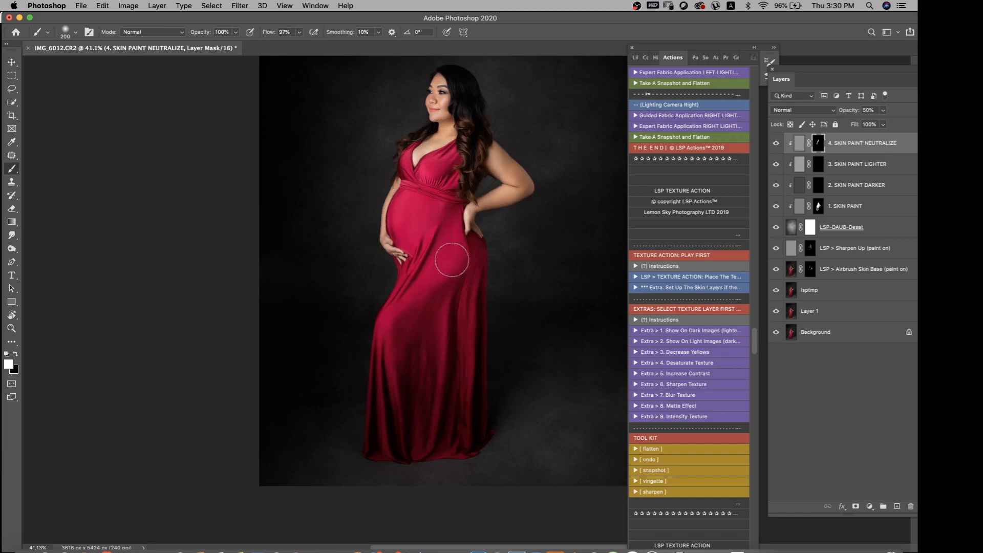
mouse_move(530, 176)
left_mouse_down()
mouse_move(475, 141)
mouse_move(473, 80)
mouse_move(449, 101)
left_mouse_up()
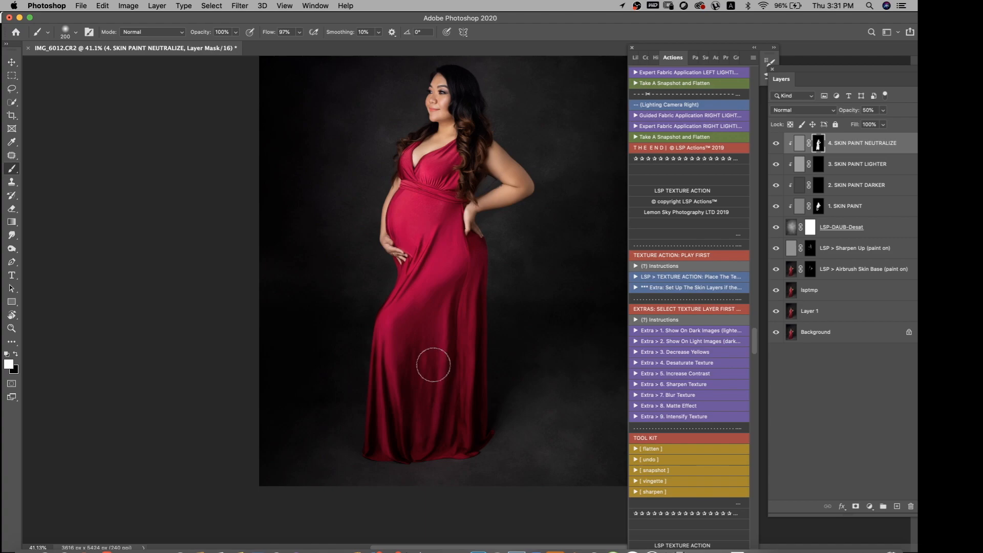
Run the Take A Snapshot and Flatten action to merge the textured photo into one layer
left_click(675, 137)
scroll(481, 149, "down", 3)
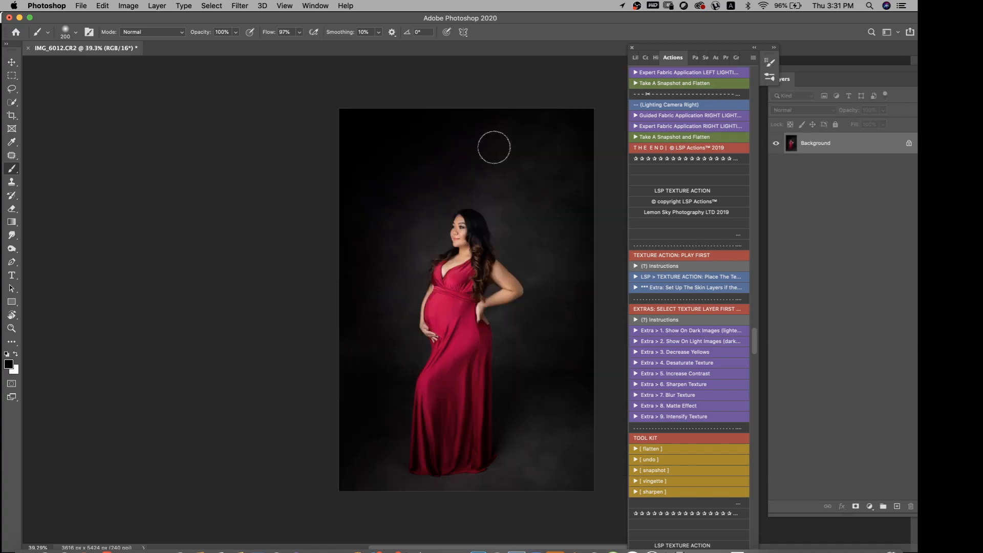
scroll(494, 148, "up", 3)
scroll(509, 147, "down", 1)
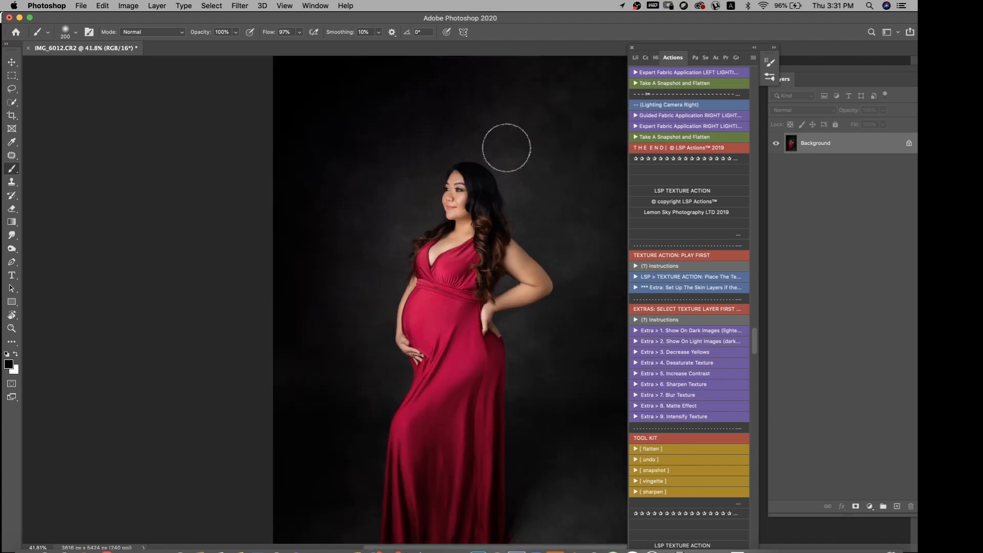
scroll(506, 148, "down", 3)
Select the studio logo brush at size 250 with white paint and try a stamp on the backdrop beside the gown
left_click(76, 33)
left_click(56, 108)
left_click(318, 383)
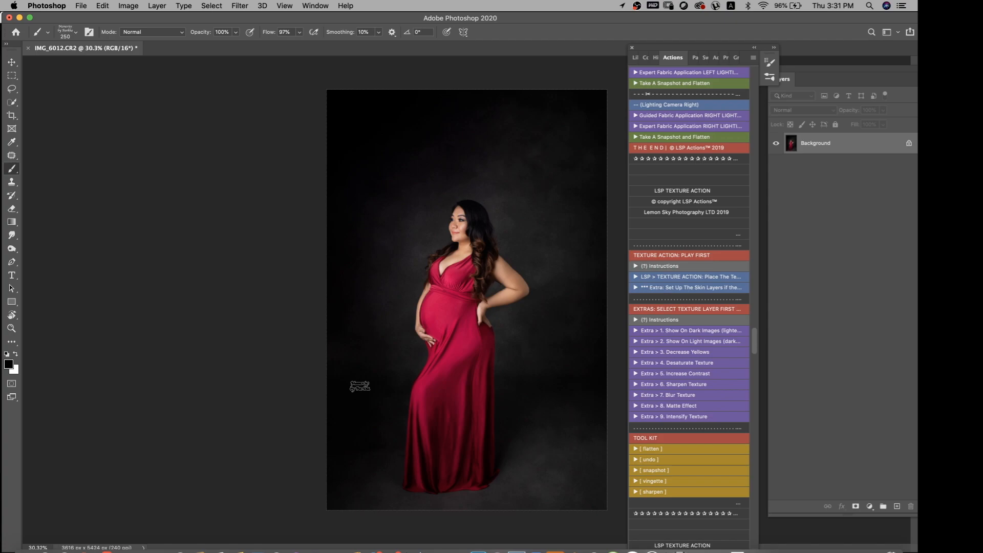
key("x")
left_click(373, 364)
key("super+z")
Set the brush flow to 25%, stamp the studio logo on the backdrop beside the gown and view the finished photo
left_click(300, 33)
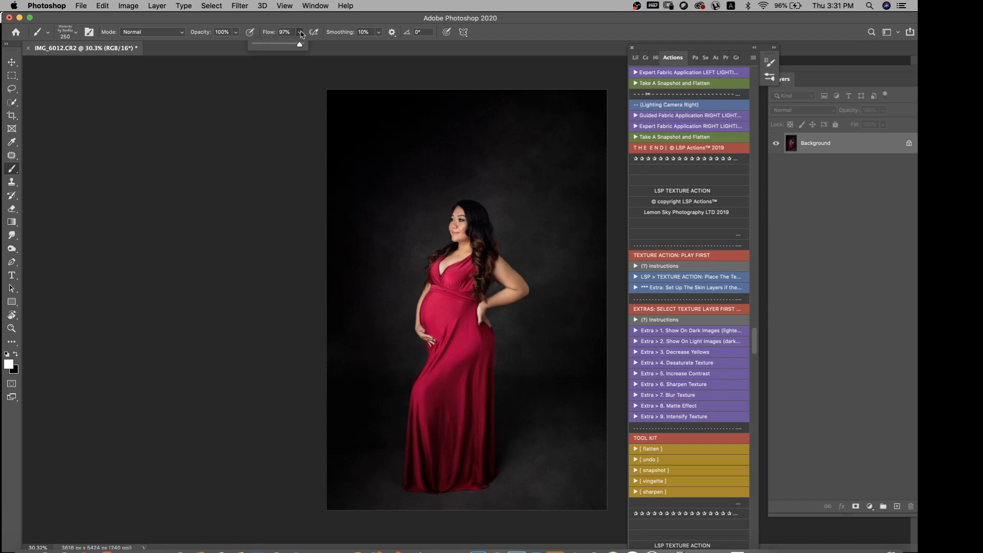
left_click_drag(300, 44, 266, 44)
left_click(380, 417)
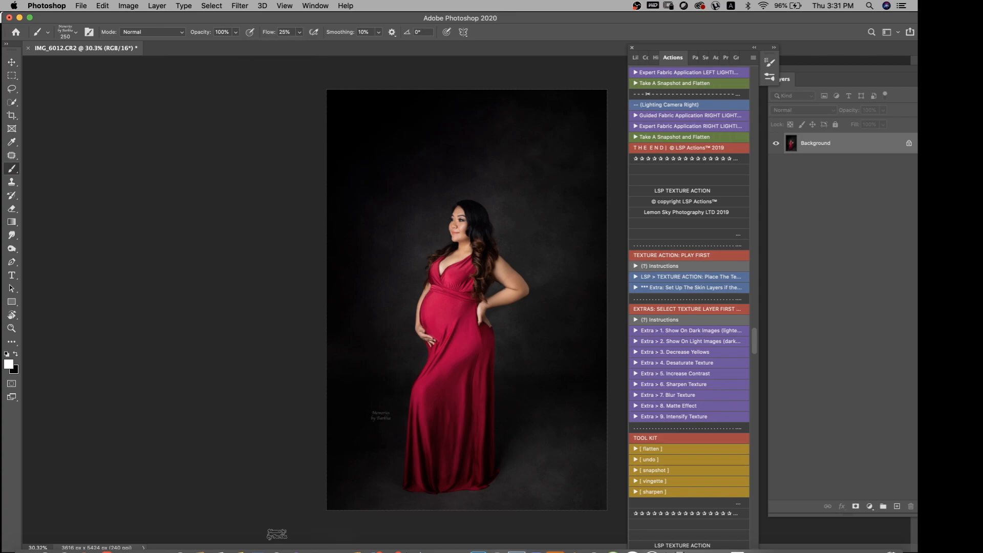
key("super+minus")
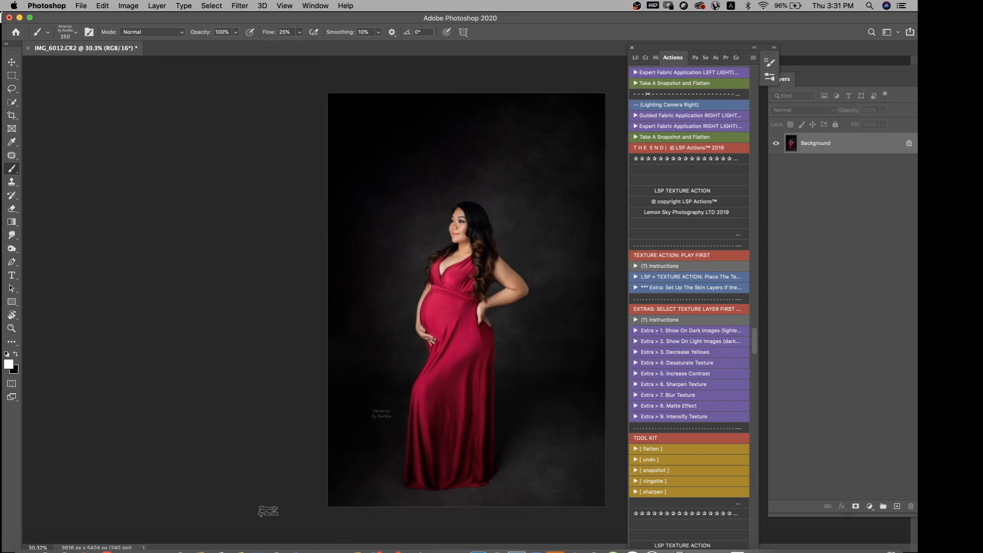
key("f")
key("f")
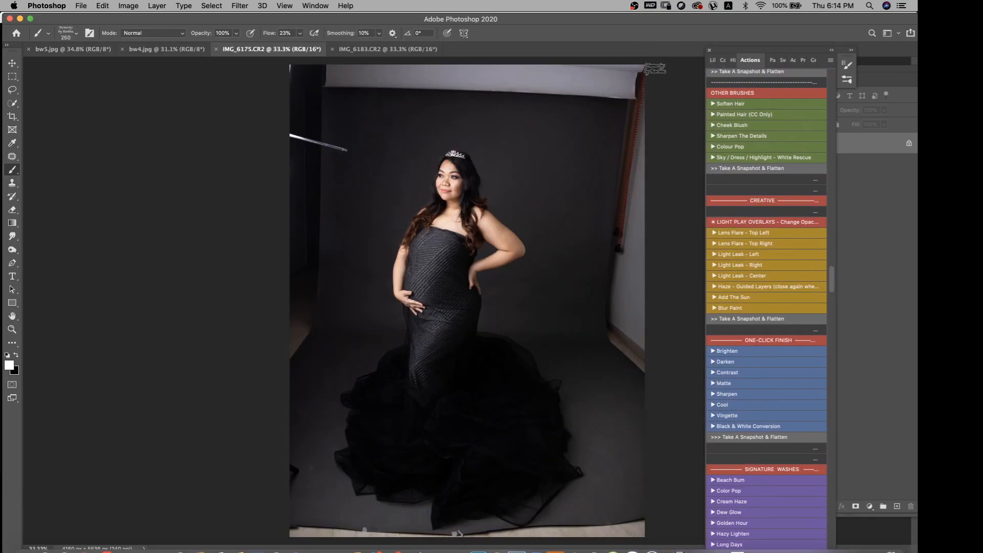
Duplicate the background of IMG_6175.CR2, crop it to 2:3 with extra canvas above and below the subject, and flatten
scroll(481, 287, "down", 3)
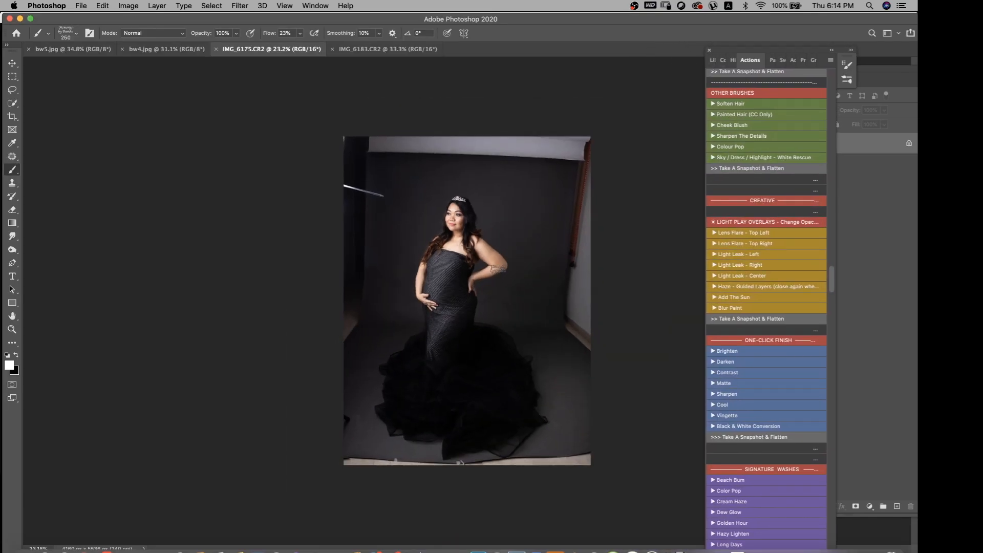
scroll(500, 267, "up", 1)
key("super+j")
key("j")
key("c")
left_click_drag(587, 119, 604, 88)
left_click_drag(542, 227, 487, 253)
left_click_drag(467, 89, 472, 99)
left_click_drag(469, 206, 479, 203)
left_click_drag(472, 101, 473, 117)
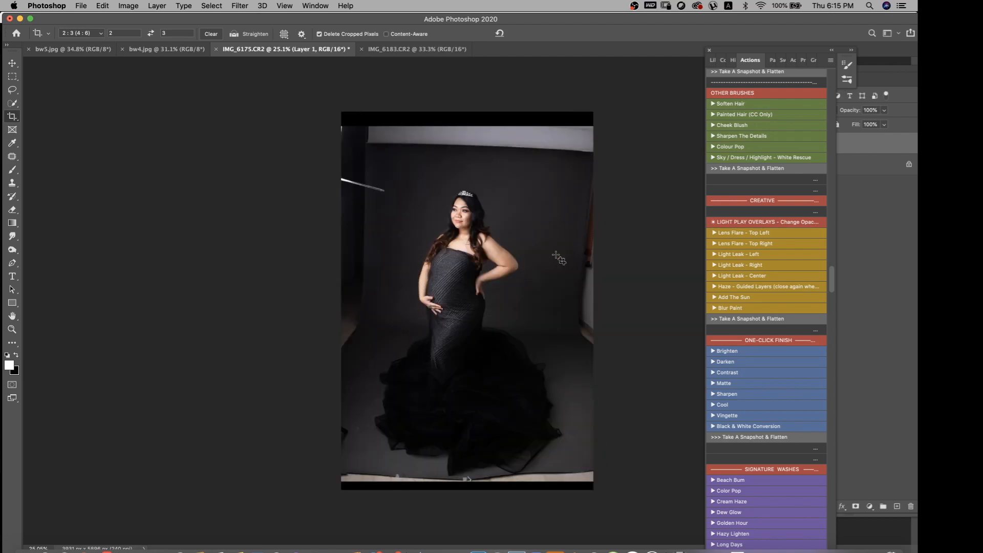
left_click(752, 170)
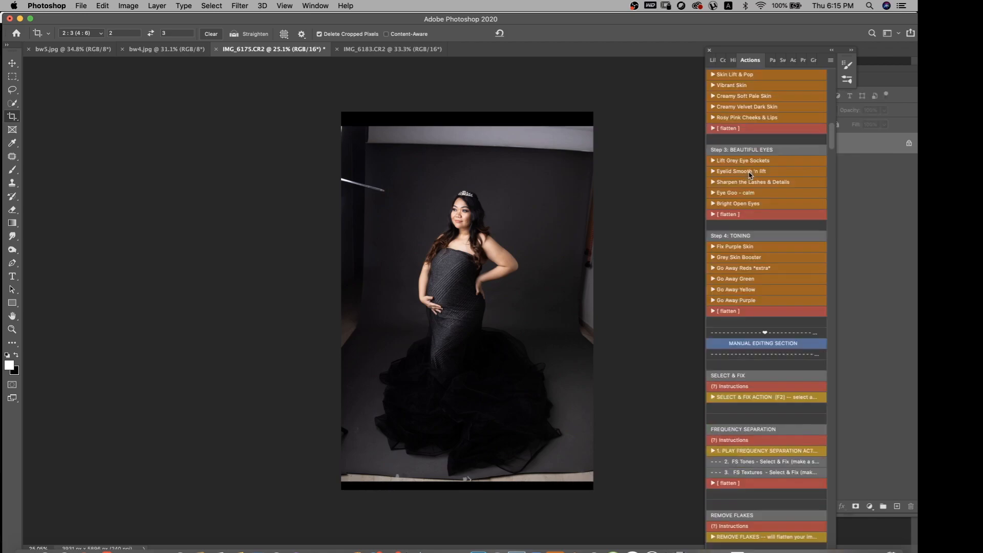
Duplicate the flattened layer and remove the light rod and clutter beside the backdrop with a Patch selection and the Select and Fix action
key("super+j")
key("j")
mouse_move(387, 146)
left_mouse_down()
mouse_move(386, 124)
mouse_move(337, 102)
mouse_move(299, 171)
mouse_move(317, 343)
mouse_move(337, 361)
mouse_move(369, 318)
mouse_move(393, 239)
mouse_move(388, 126)
left_mouse_up()
key("shift+super+F2")
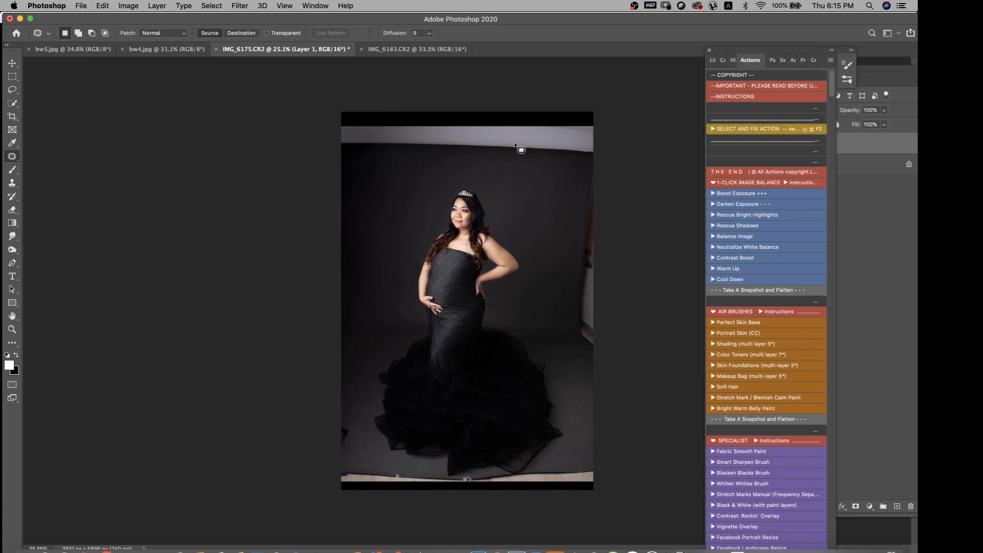
Fill the blank strip and ceiling above the backdrop and the floor edge below the gown using Patch selections and the Select and Fix action
mouse_move(380, 109)
left_mouse_down()
mouse_move(329, 160)
mouse_move(558, 165)
mouse_move(609, 105)
left_mouse_up()
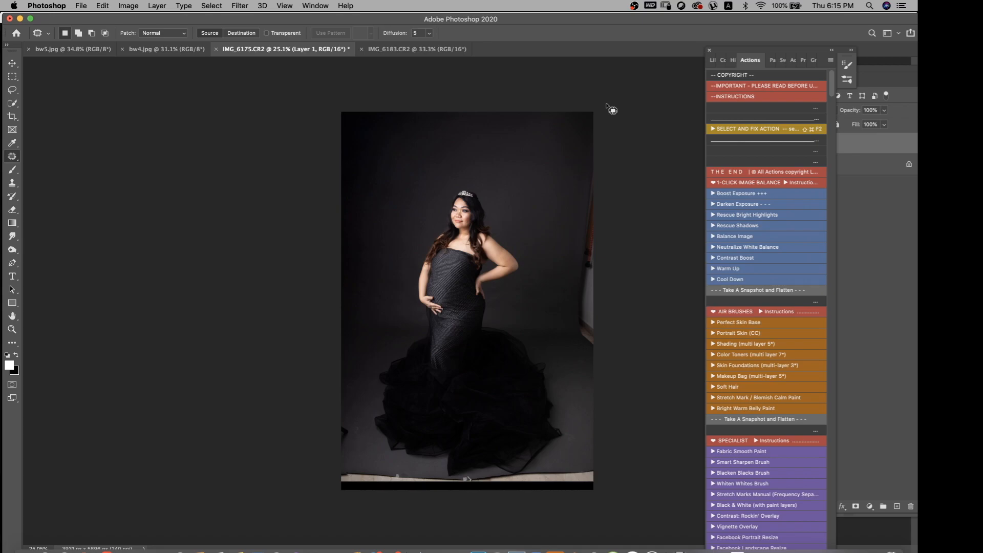
mouse_move(611, 109)
left_mouse_down()
mouse_move(596, 171)
mouse_move(524, 171)
left_mouse_up()
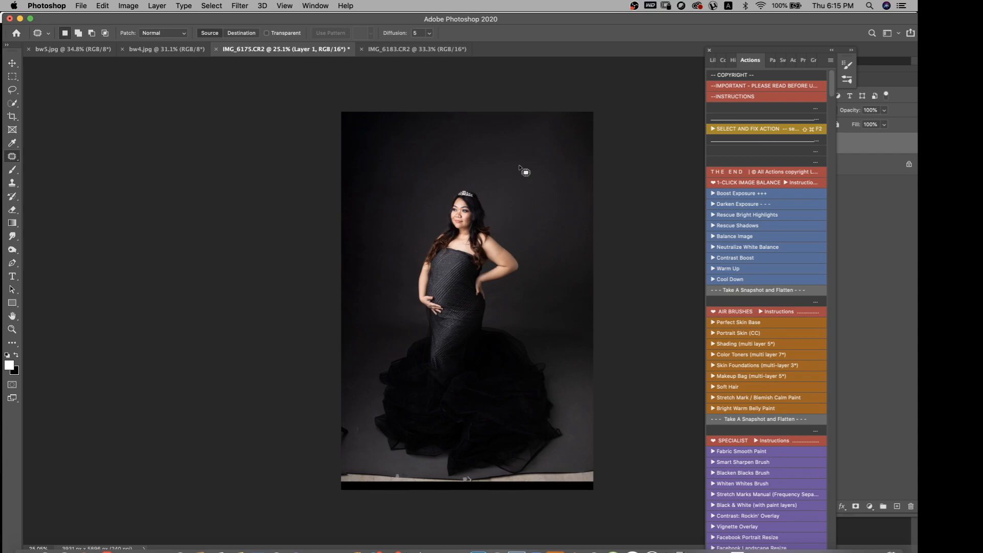
left_click_drag(376, 463, 458, 491)
key("shift+super+F2")
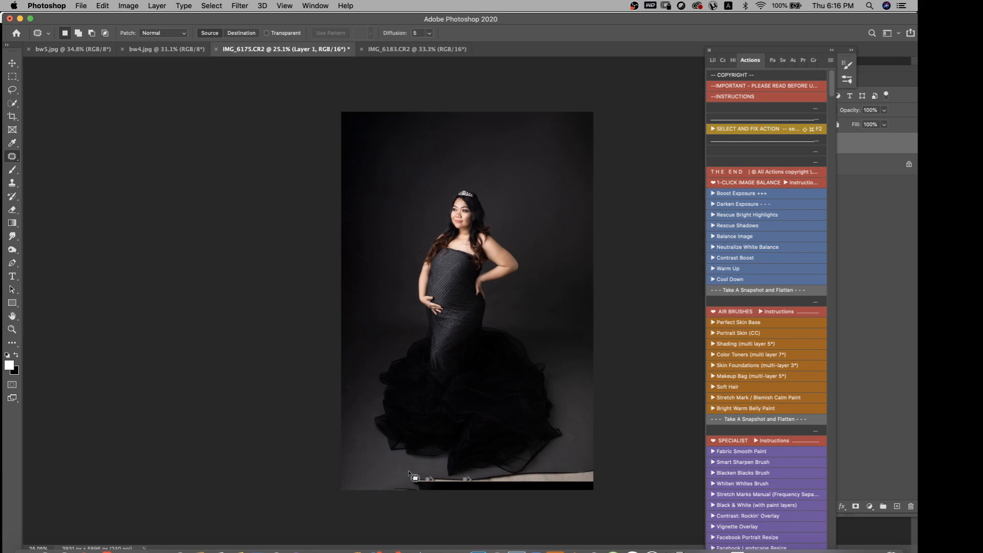
left_click_drag(393, 476, 439, 477)
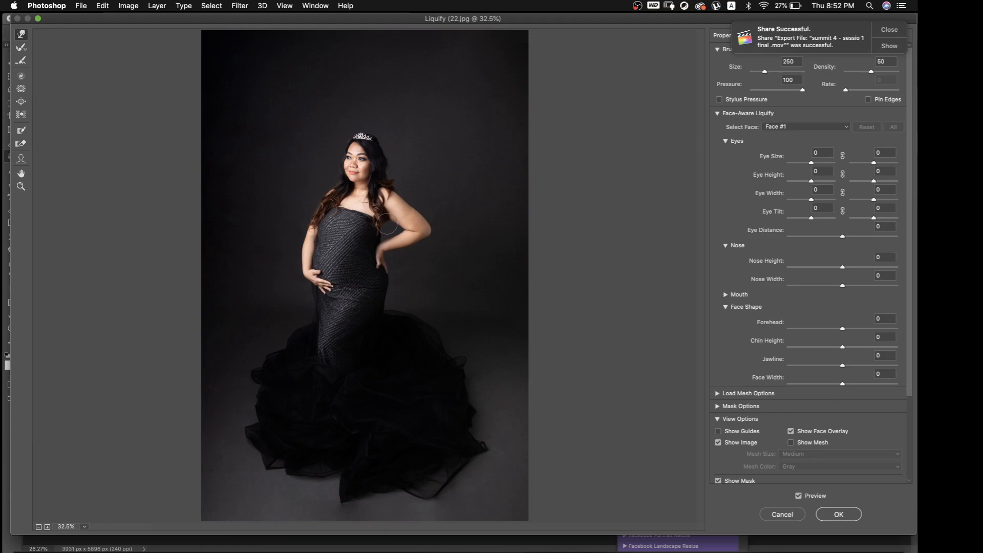
Slim the arms and waist in Liquify with the Forward Warp tool, settling on a brush size of 500
key("bracketright")
key("bracketright")
key("bracketright")
key("bracketright")
key("bracketright")
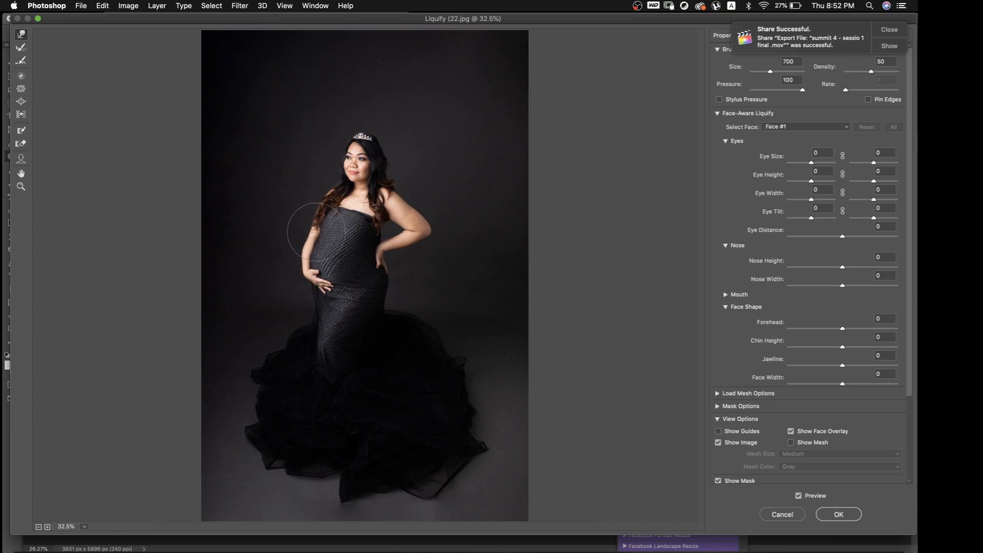
key("bracketleft")
key("bracketleft")
key("bracketleft")
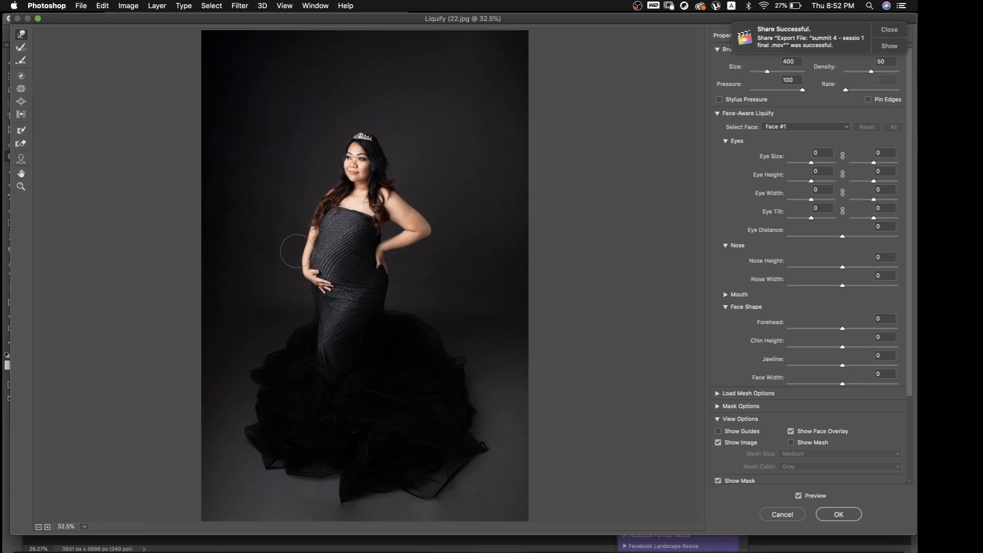
key("bracketright")
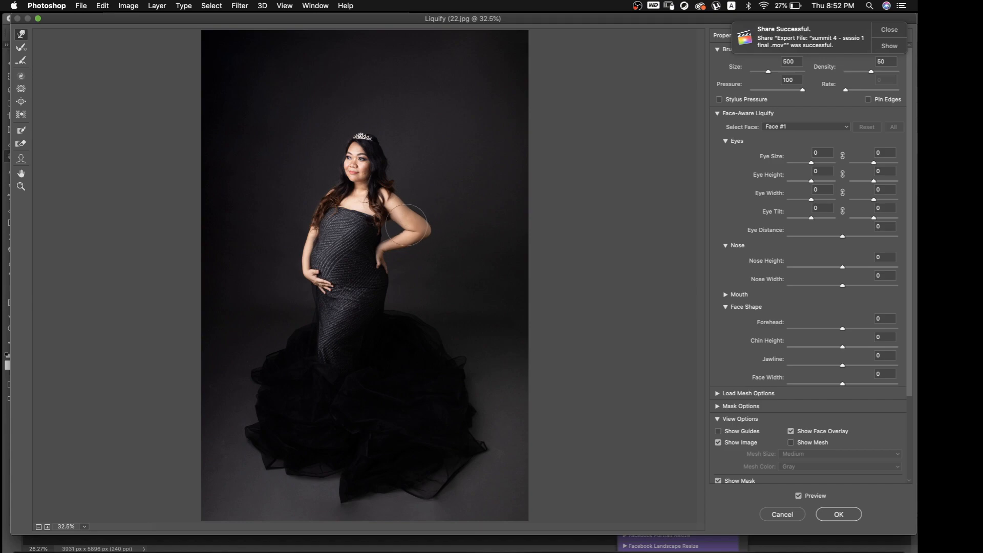
key("alt")
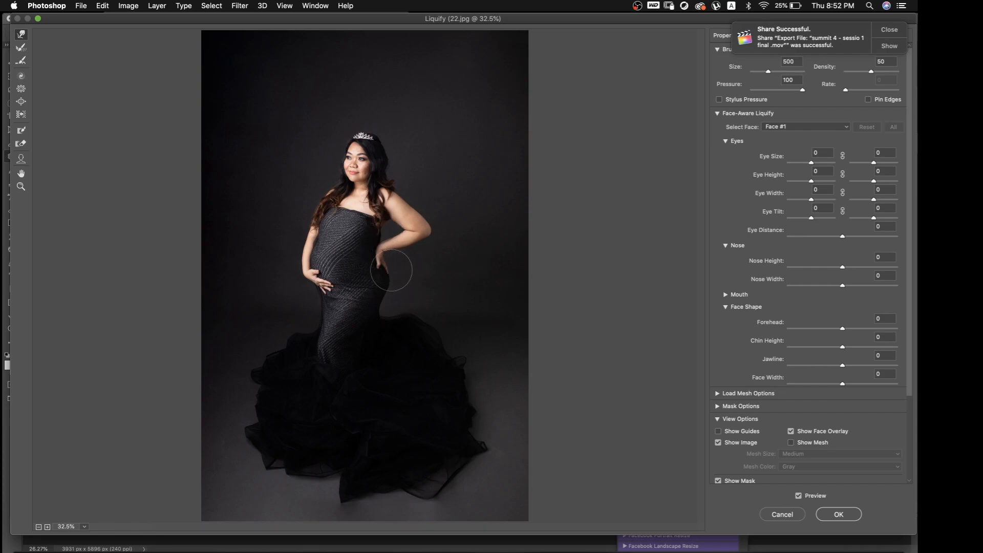
Enlarge the warp brush to 800 and narrow the gown around the hips and knees
key("bracketright")
key("bracketright")
key("bracketright")
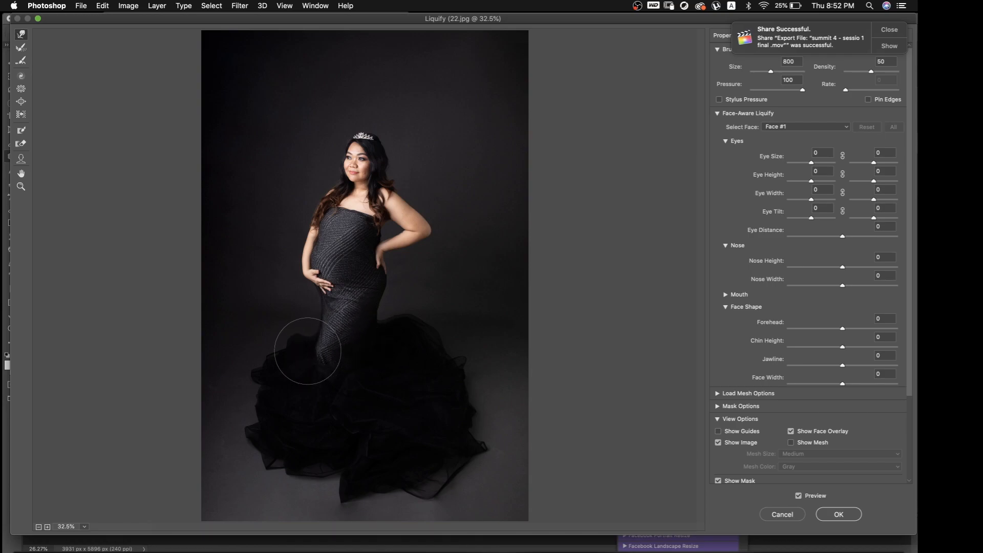
Expand the tulle skirt's volume with the Bloat tool at brush sizes from 900 up to 1500
left_click(23, 102)
key("]")
key("]")
key("]")
key("]")
key("]")
key("]")
key("]")
key("]")
key("]")
key("]")
key("]")
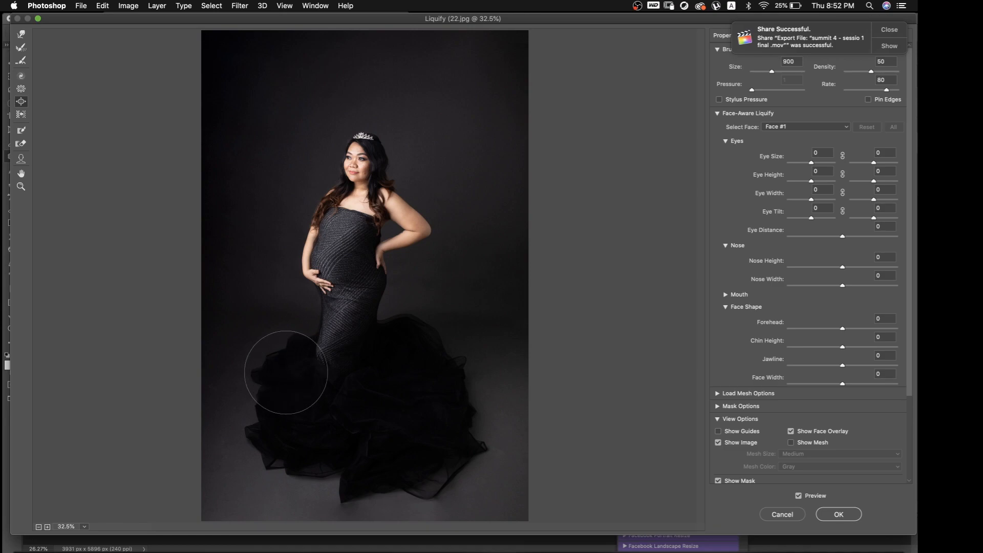
mouse_move(280, 372)
left_mouse_down()
mouse_move(263, 388)
mouse_move(286, 442)
mouse_move(334, 461)
mouse_move(419, 456)
mouse_move(461, 390)
mouse_move(422, 373)
mouse_move(417, 347)
mouse_move(437, 363)
mouse_move(297, 369)
mouse_move(270, 387)
mouse_move(281, 431)
mouse_move(367, 485)
left_mouse_up()
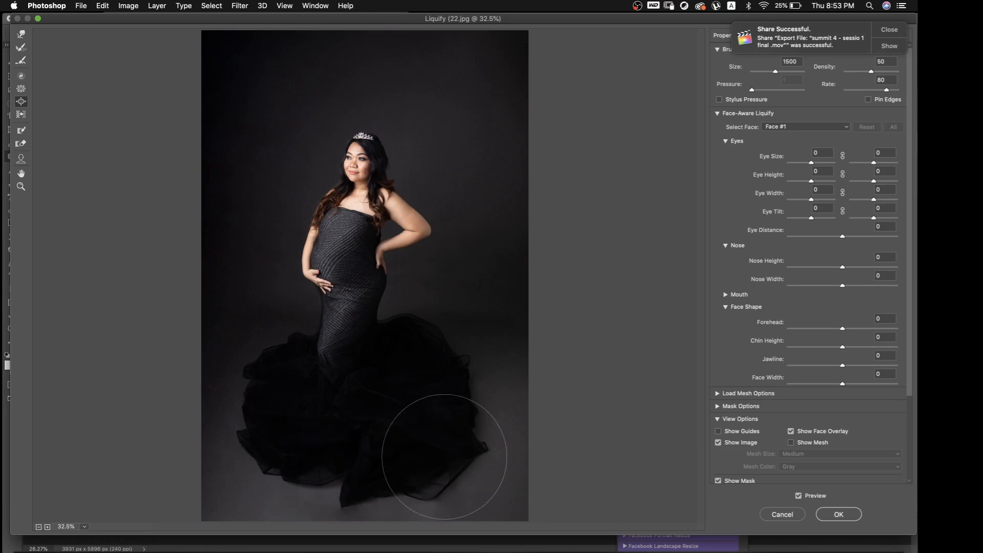
Reshape the skirt's upper outline into a smooth flare using the Forward Warp tool at size 1100
left_click(21, 33)
key("bracketright")
key("bracketright")
key("bracketright")
mouse_move(415, 314)
left_mouse_down()
mouse_move(428, 301)
mouse_move(426, 325)
mouse_move(465, 345)
mouse_move(451, 346)
mouse_move(462, 357)
mouse_move(414, 336)
mouse_move(444, 350)
mouse_move(462, 390)
mouse_move(353, 513)
mouse_move(350, 454)
left_mouse_up()
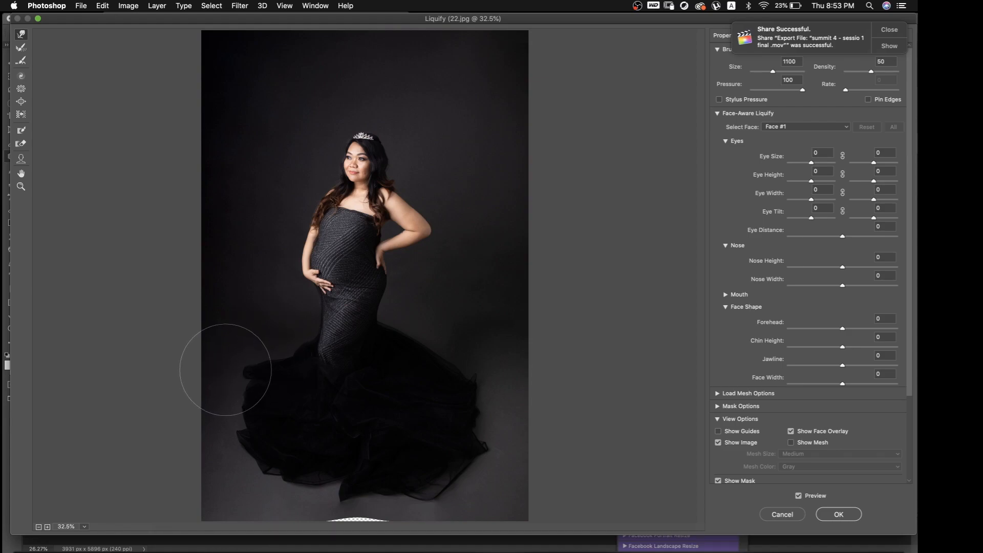
Compare with the original, restore the preview, and smooth the skirt's outer edge and hem with the warp brush at size 500
key("p")
key("bracketleft")
key("bracketleft")
key("bracketleft")
key("bracketleft")
key("bracketleft")
key("bracketleft")
left_click(248, 380)
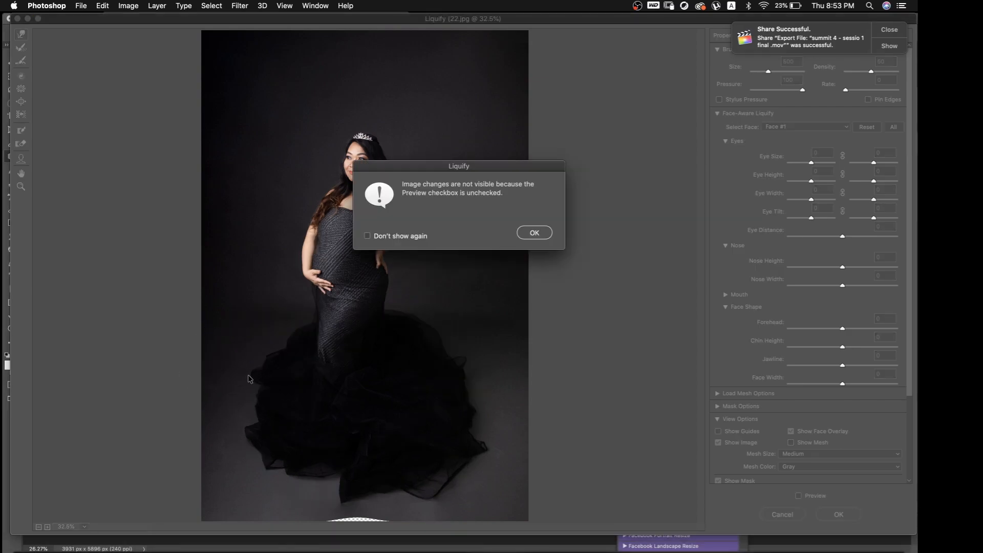
left_click(521, 239)
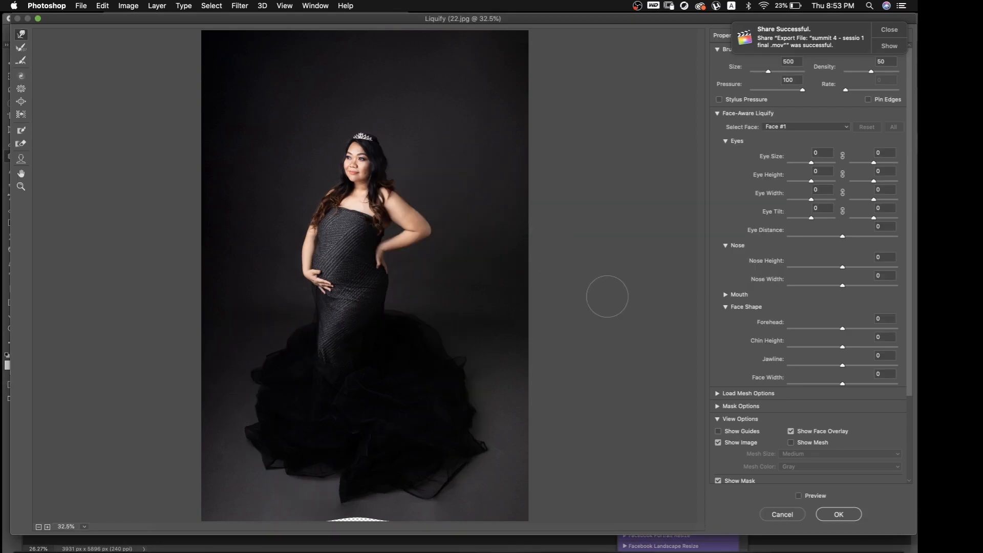
left_click(799, 496)
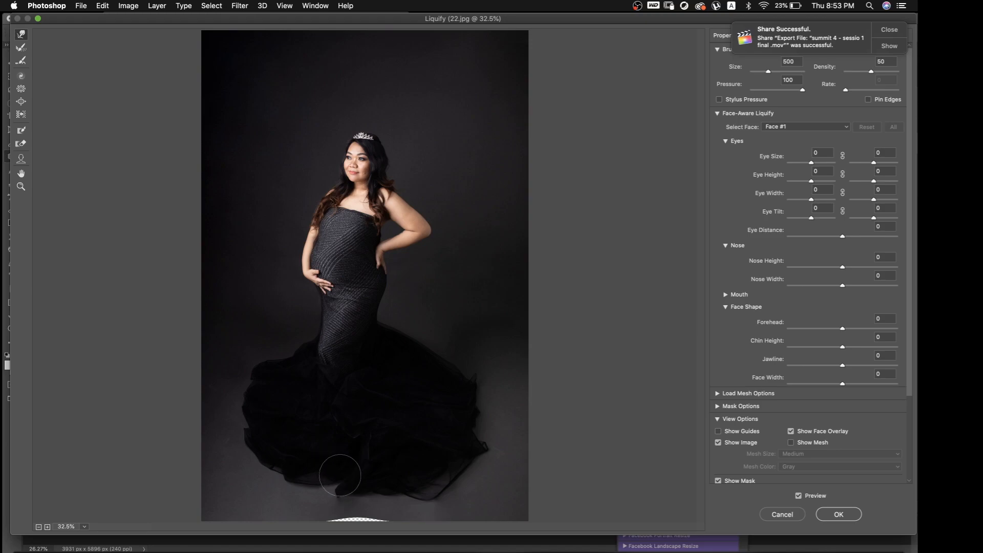
left_click_drag(329, 484, 339, 482)
left_click_drag(493, 443, 484, 445)
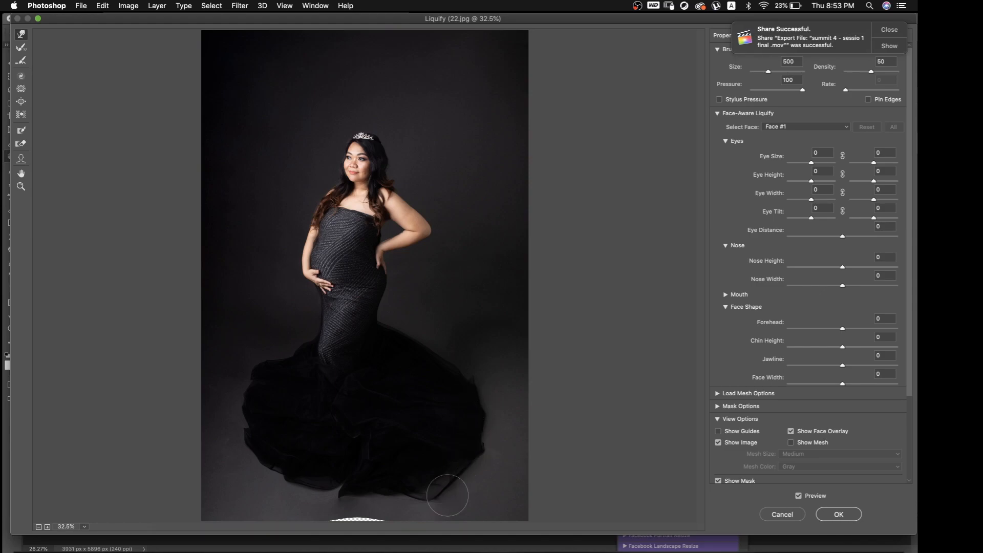
left_click_drag(444, 511, 421, 495)
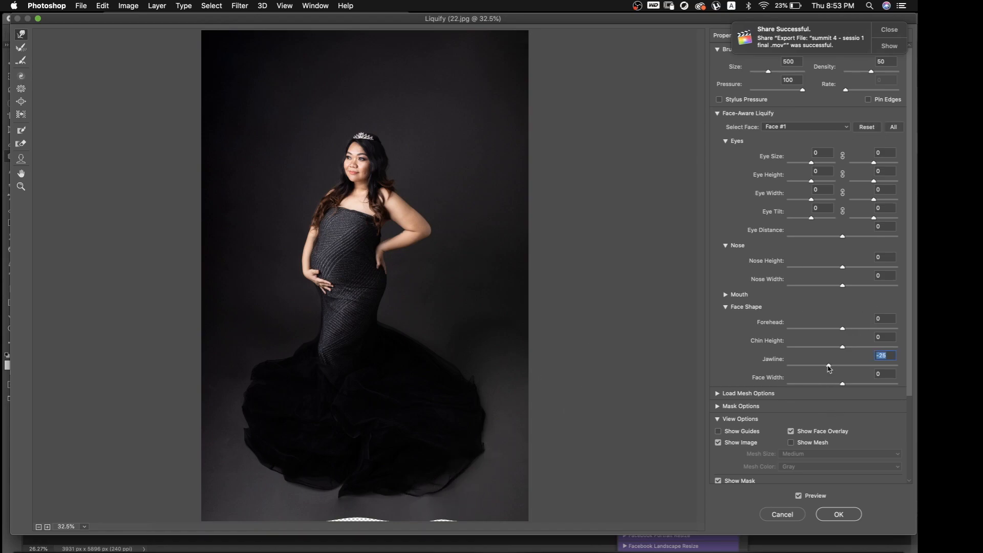
Set the face's jawline and face width to -38 and compare the result with the original image
left_click_drag(842, 385, 831, 385)
left_click(799, 496)
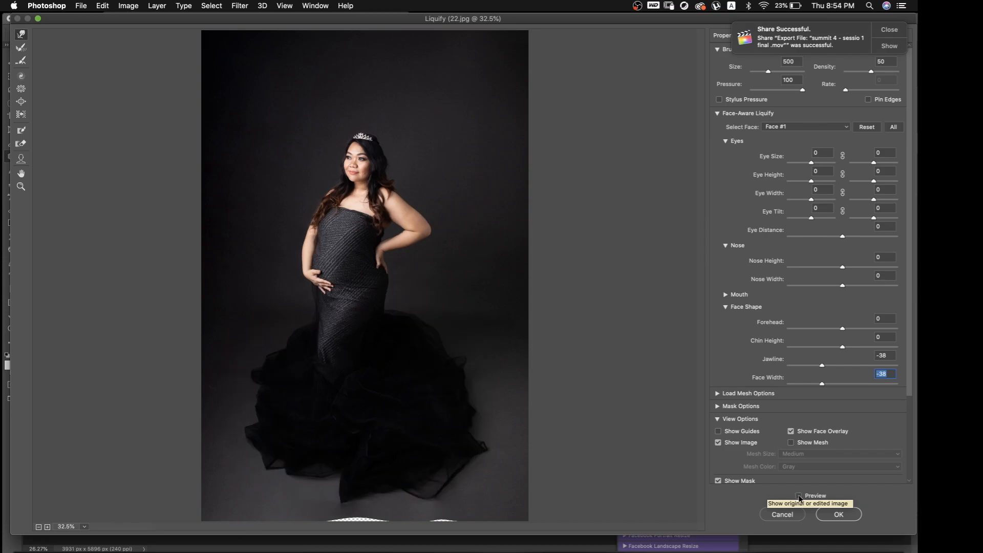
left_click(799, 496)
left_click(799, 496)
left_click(799, 496)
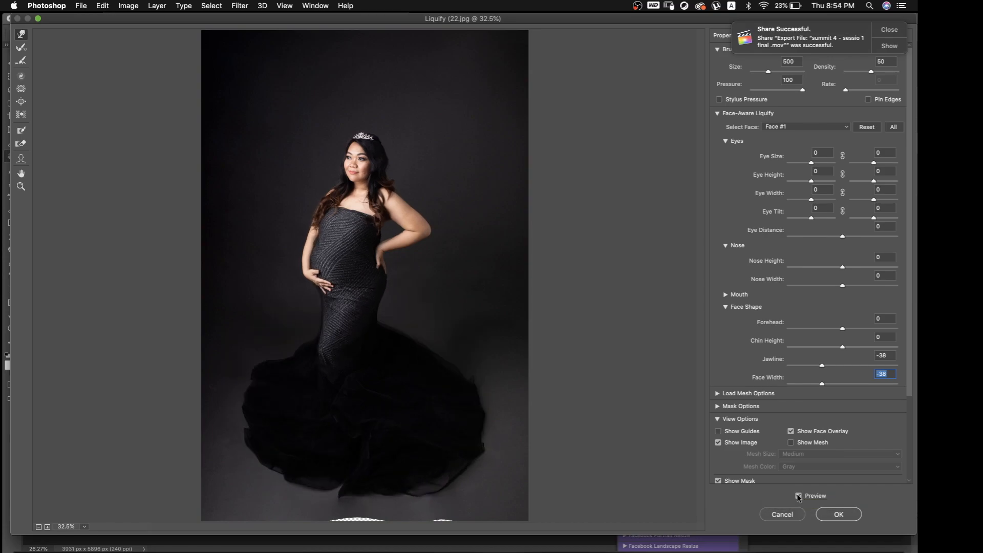
Push the hair beside the face outward slightly, apply Liquify and compare the layer before and after
left_click_drag(379, 144, 383, 144)
left_click(800, 496)
left_click(799, 496)
key("bracketleft")
left_click(837, 515)
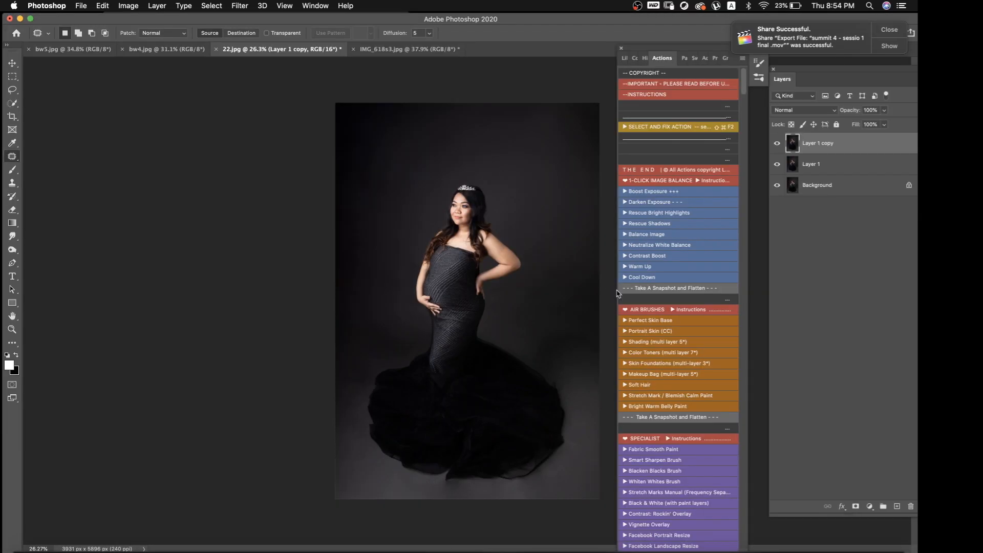
left_click(777, 145)
left_click(774, 146)
Smooth the skin on the top layer with the Imagenomic Portraiture 3 filter using the Smoothing: Normal preset
scroll(556, 334, "up", 3)
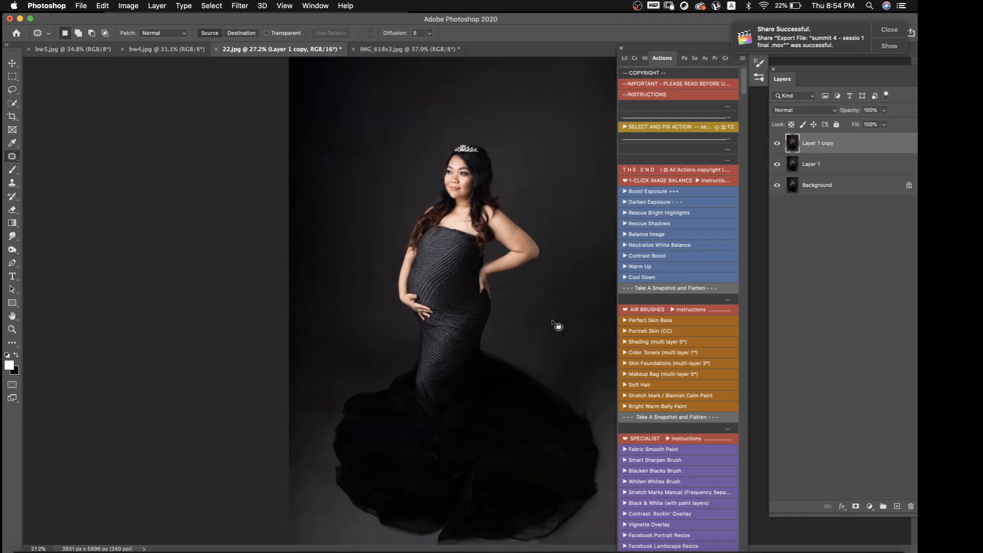
scroll(555, 331, "down", 5)
scroll(555, 328, "up", 6)
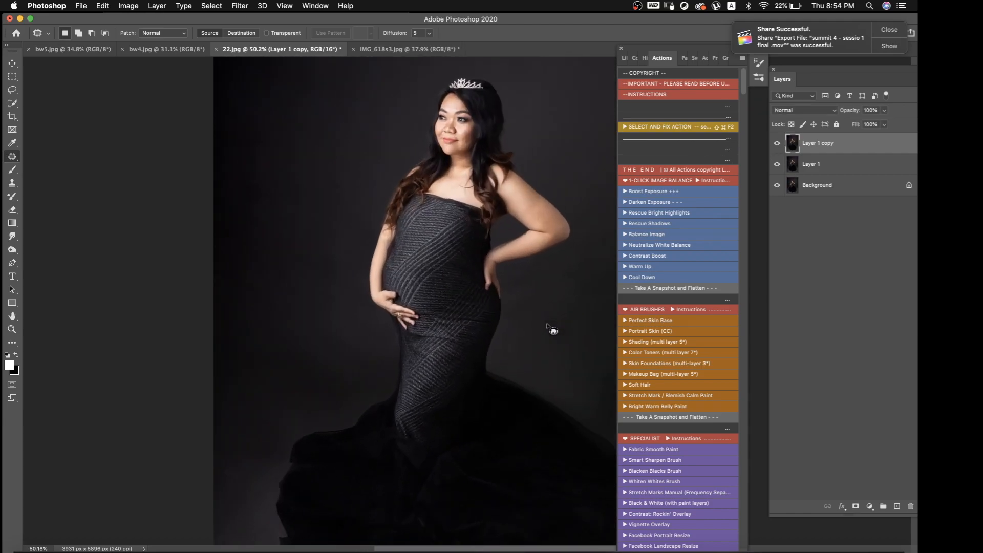
scroll(546, 325, "up", 3)
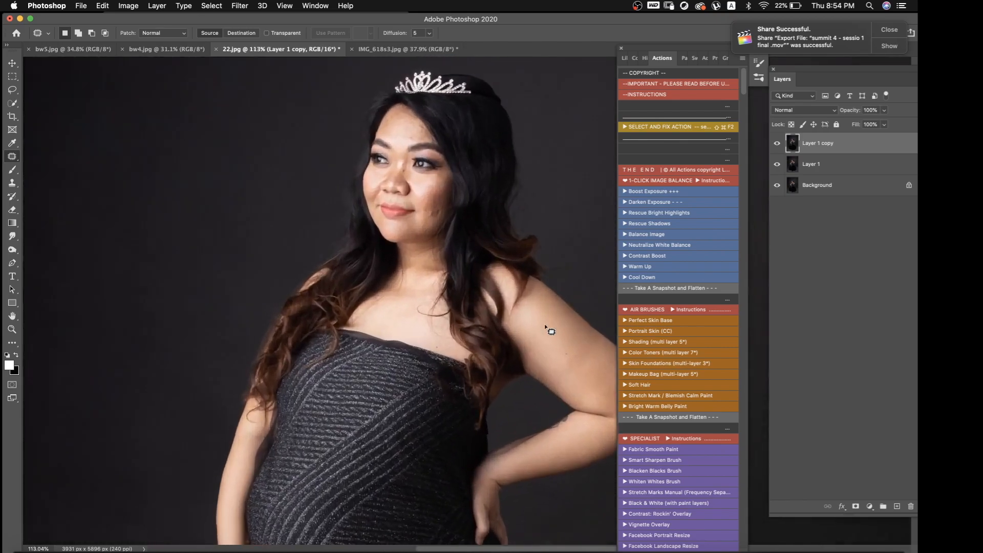
scroll(545, 325, "up", 2)
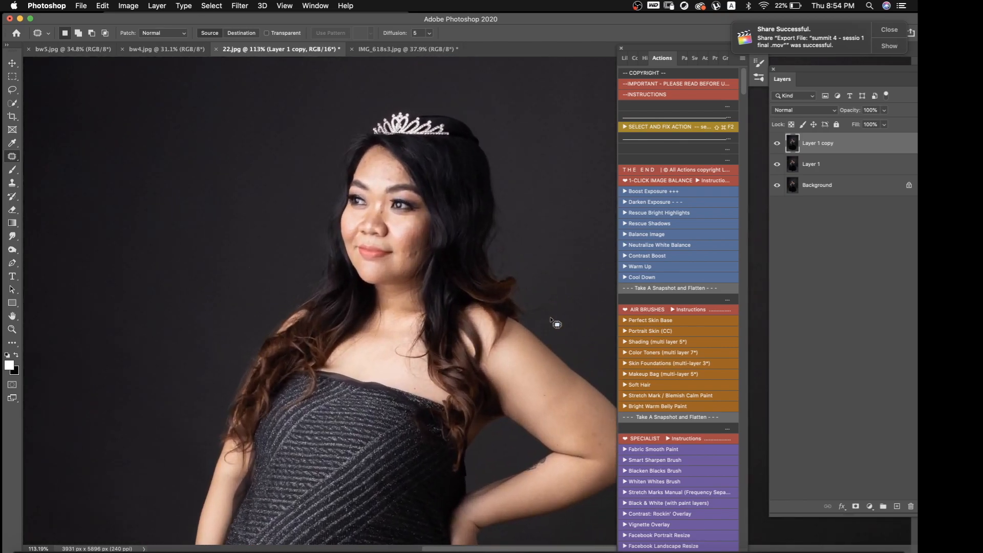
left_click(245, 5)
mouse_move(272, 235)
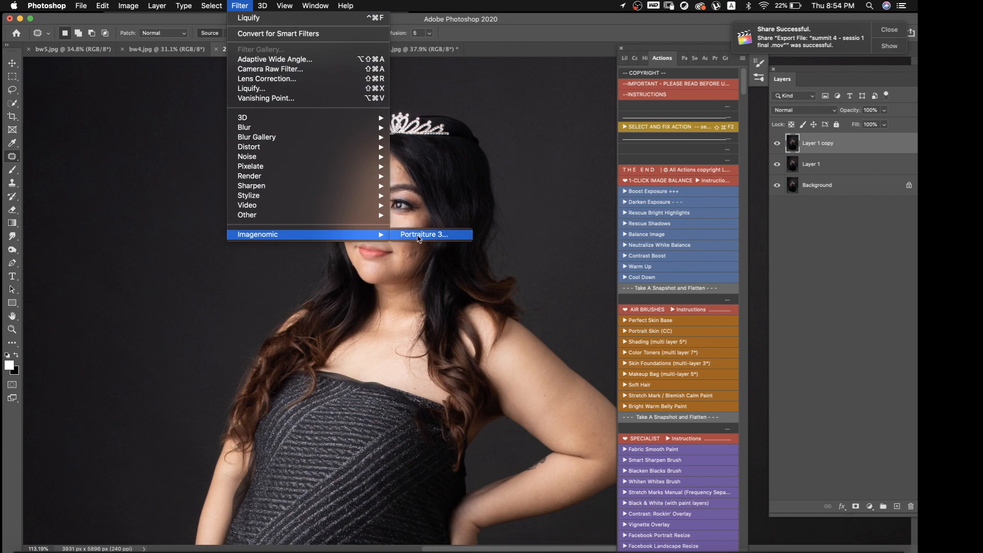
left_click(418, 237)
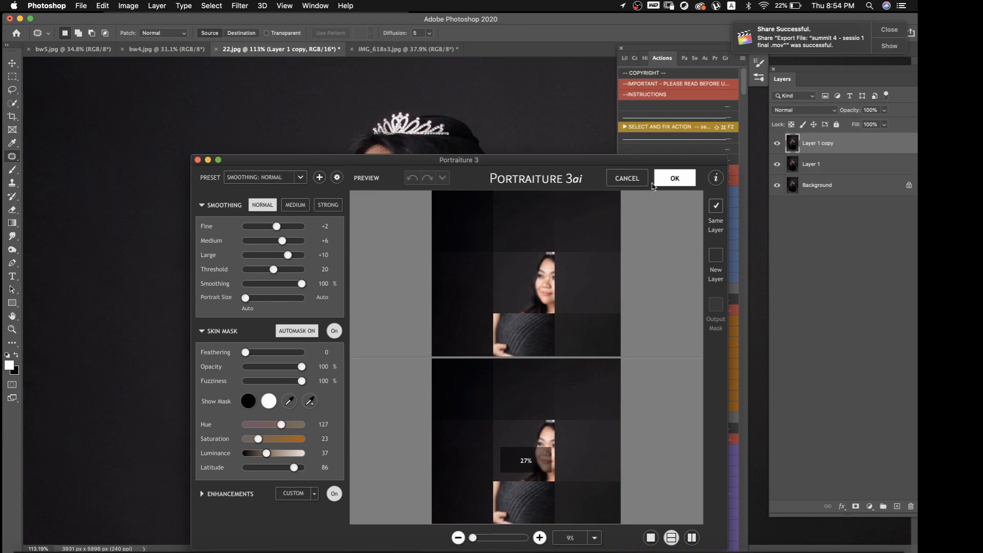
left_click(656, 181)
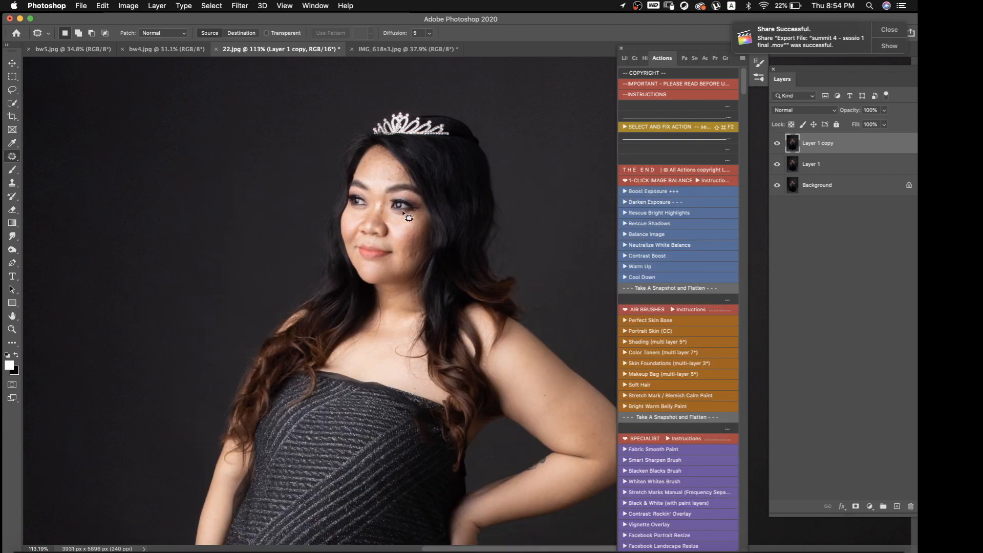
Run the Perfect Skin Base action and set the brush flow to 25% for painting on its mask
key("b")
key("bracketleft")
key("bracketleft")
key("bracketleft")
key("bracketleft")
key("bracketleft")
key("bracketleft")
key("bracketleft")
key("bracketleft")
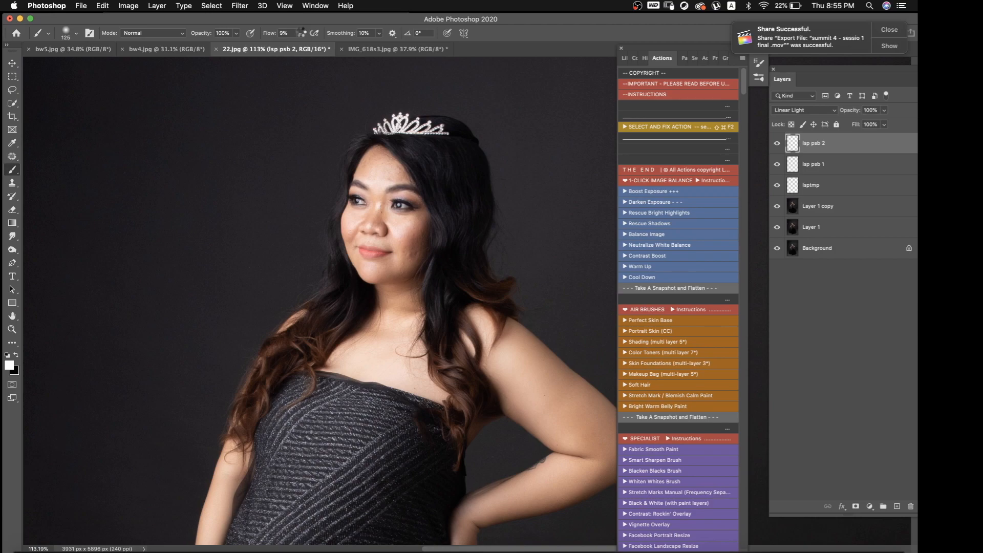
scroll(320, 299, "down", 5)
left_click(300, 33)
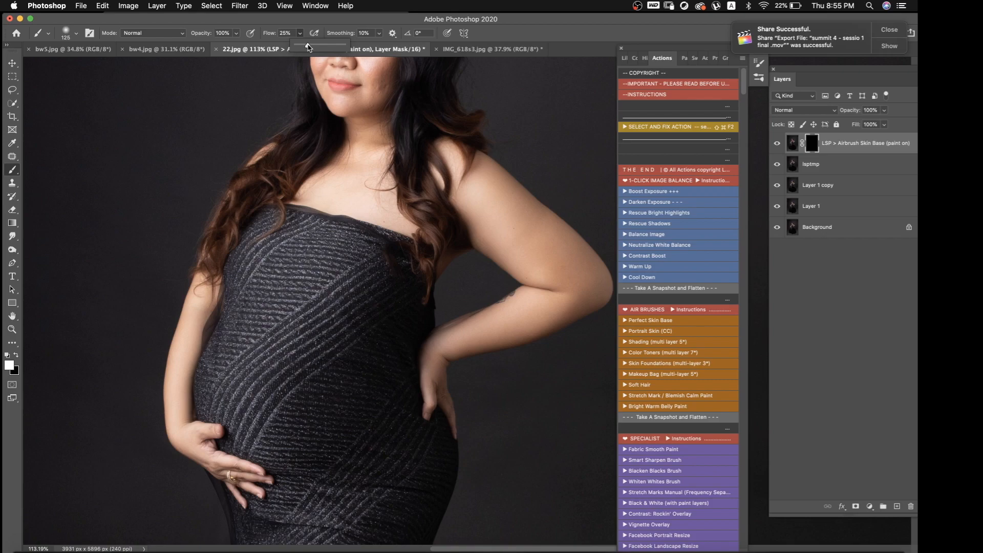
scroll(351, 177, "up", 5)
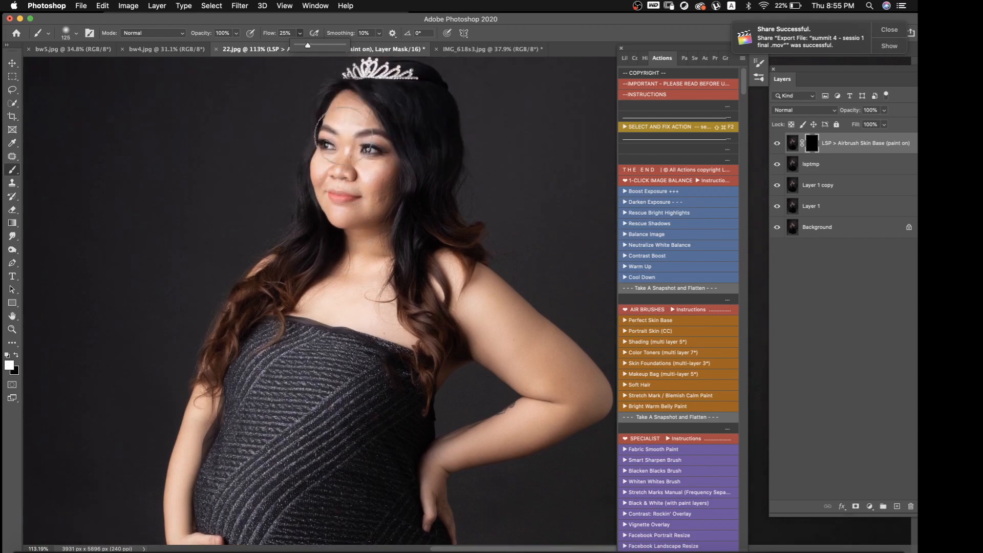
Paint the airbrush skin base onto the face with white at brush sizes 70 and 50, and compare before and after
key("bracketleft")
key("bracketleft")
key("bracketleft")
key("bracketleft")
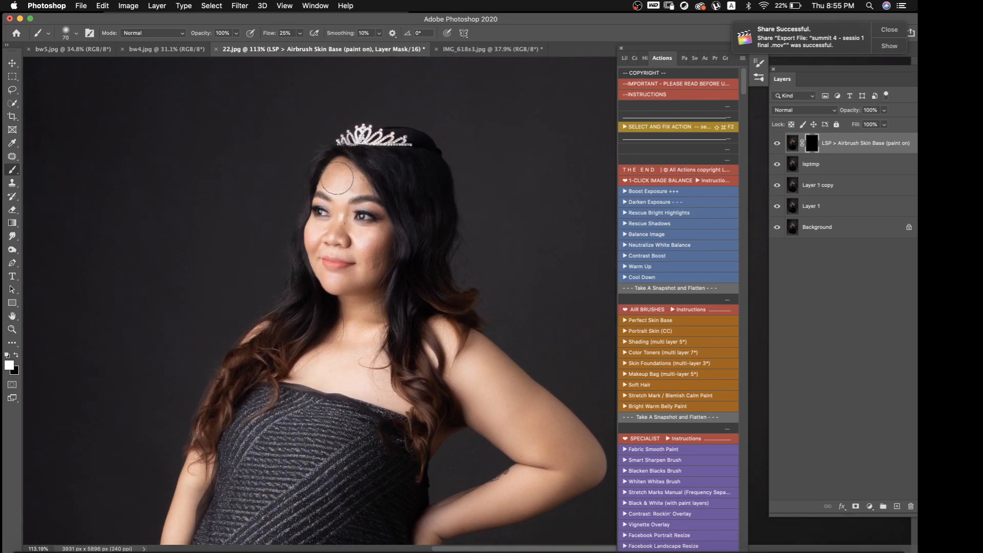
mouse_move(332, 185)
left_mouse_down()
mouse_move(354, 168)
mouse_move(363, 181)
mouse_move(336, 210)
mouse_move(337, 223)
mouse_move(316, 232)
mouse_move(379, 240)
mouse_move(375, 275)
left_mouse_up()
key("bracketleft")
key("bracketleft")
mouse_move(336, 236)
left_mouse_down()
mouse_move(342, 217)
mouse_move(347, 244)
mouse_move(338, 248)
left_mouse_up()
key("x")
key("x")
left_click(777, 143)
left_click(777, 143)
Enlarge the brush to 200 and flatten the image with the Take A Snapshot and Flatten action
scroll(404, 307, "down", 5)
scroll(412, 320, "up", 3)
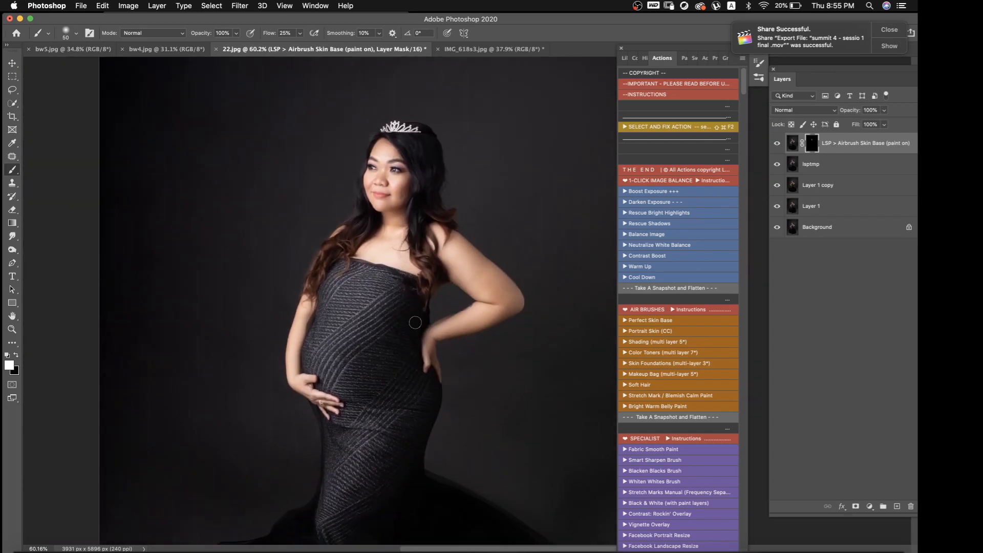
key("bracketright")
key("bracketright")
key("bracketright")
key("bracketright")
key("bracketright")
left_click(660, 290)
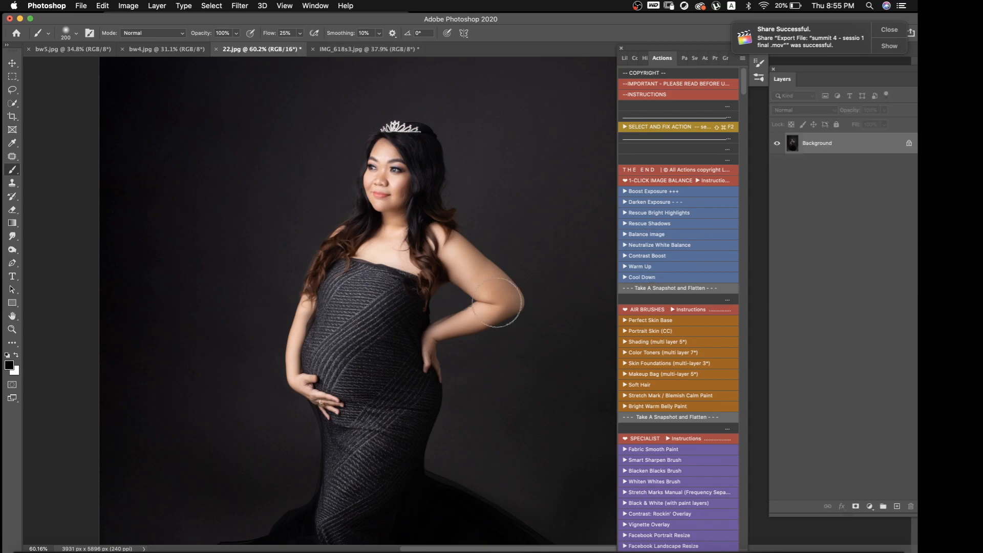
Duplicate the Background layer and add the Sharpen Up (paint on) layer above it
key("j")
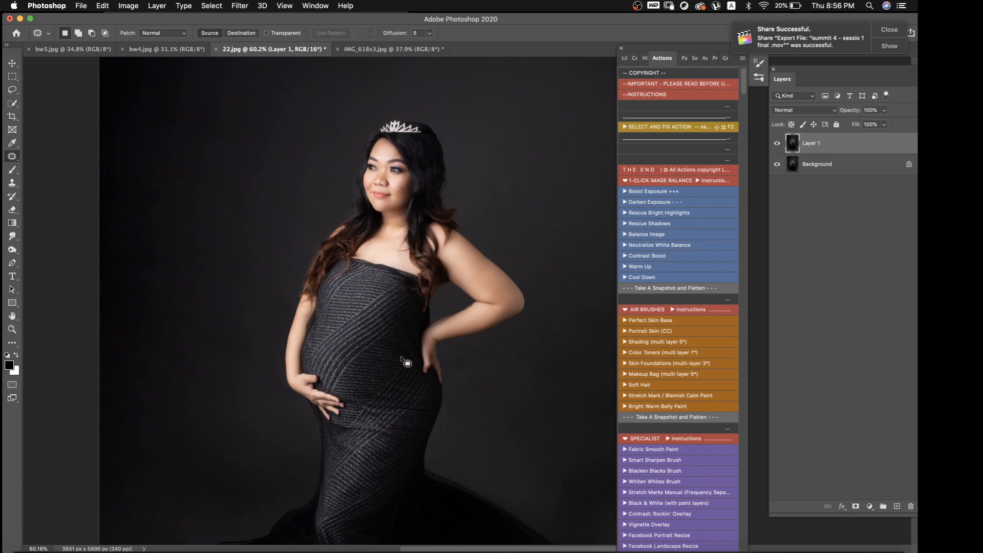
scroll(409, 359, "down", 3)
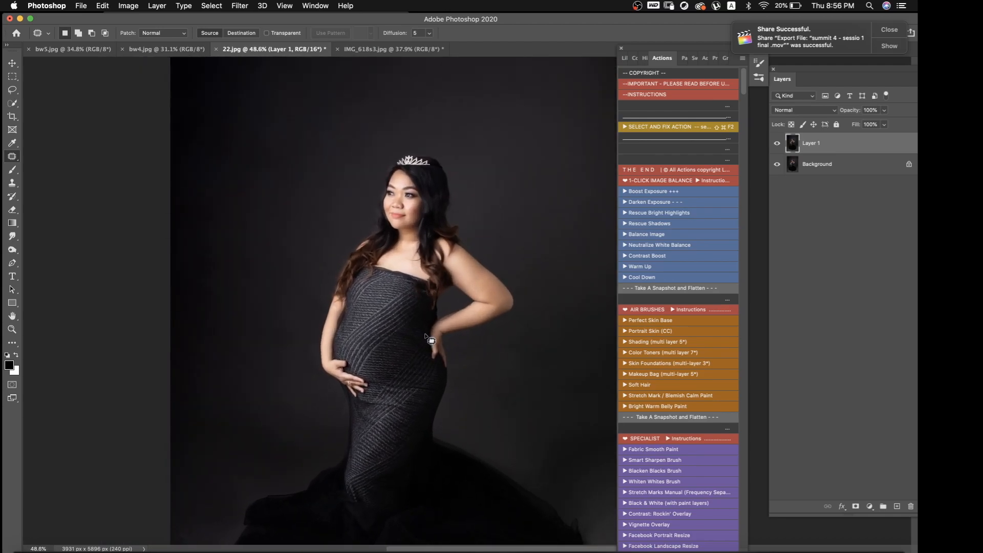
scroll(480, 313, "down", 2)
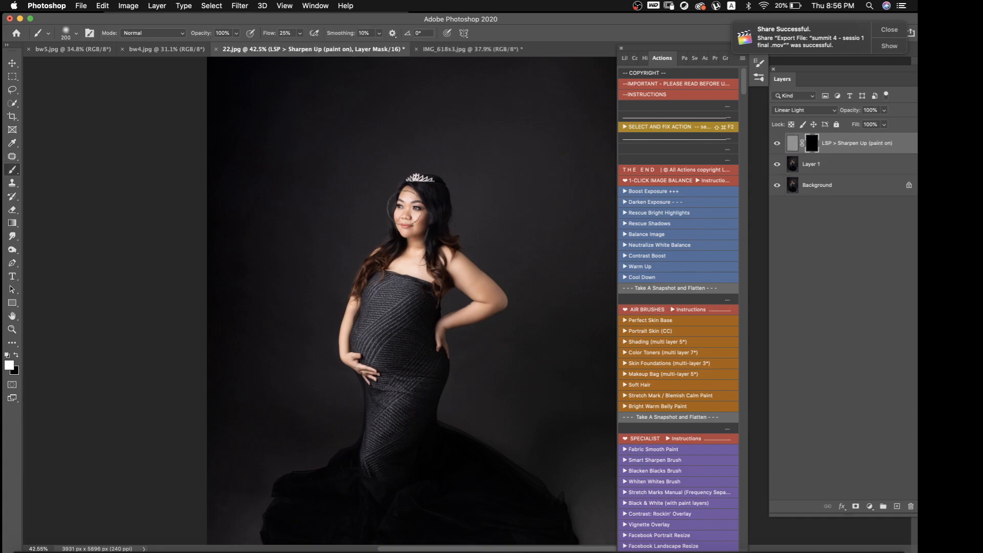
Reduce the brush to 45 for the Sharpen Up mask, and flatten the image with the Take A Snapshot and Flatten action
key("super+plus")
key("bracketleft")
key("bracketleft")
key("bracketleft")
key("bracketleft")
key("bracketleft")
key("bracketleft")
key("bracketleft")
key("bracketleft")
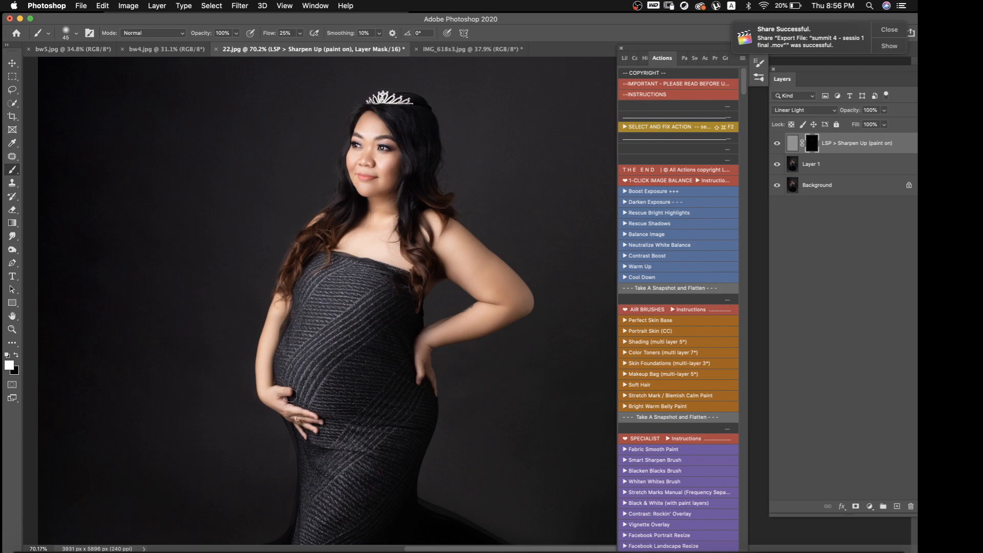
scroll(329, 405, "down", 3)
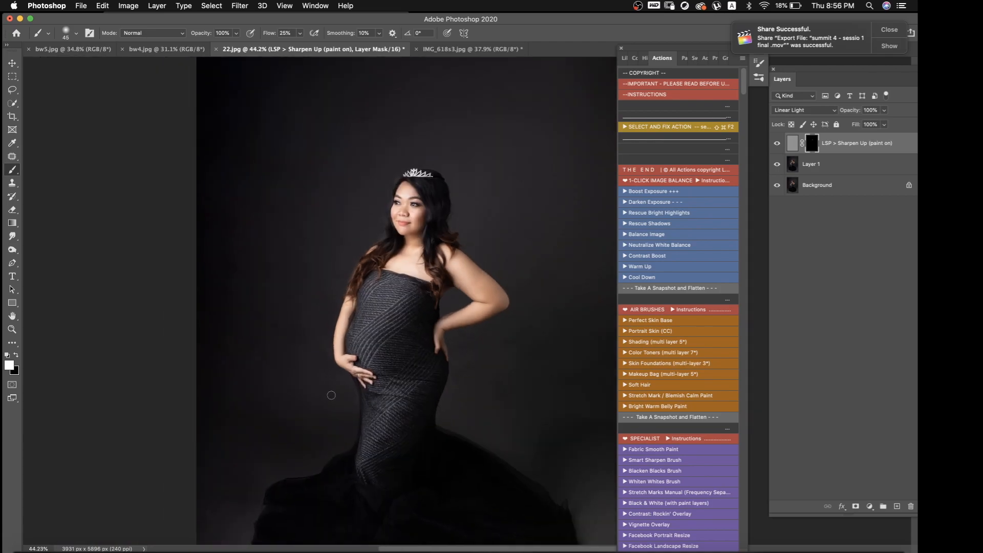
left_click(631, 290)
scroll(498, 403, "up", 2)
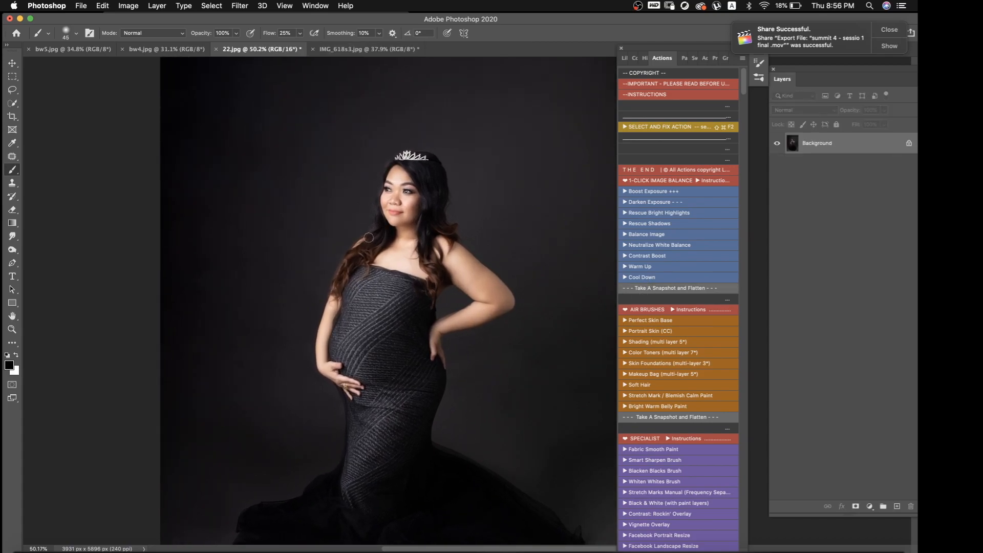
Clone the wavy hair with the Clone Stamp at brush size 90 to fill it out over both shoulders
key("s")
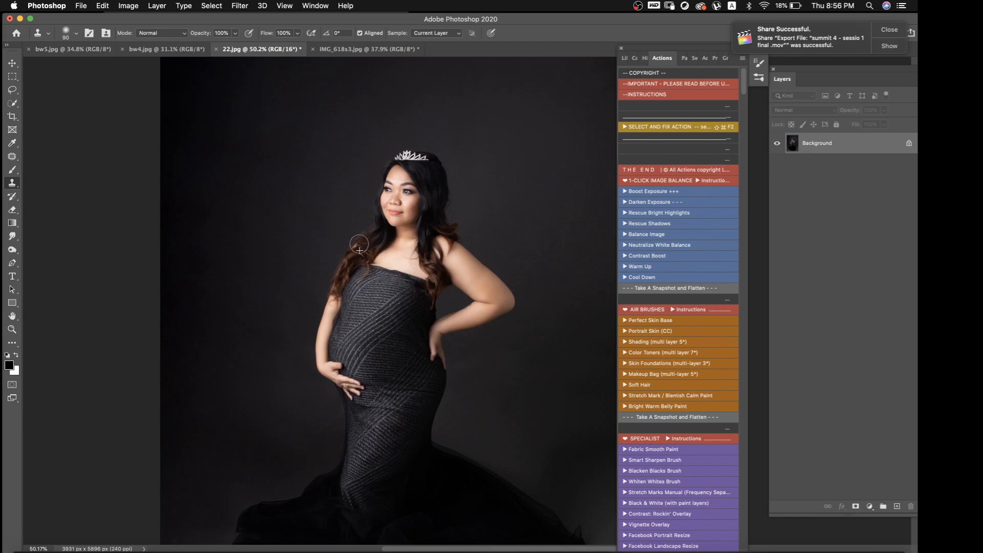
left_click(371, 241, "alt")
left_click_drag(367, 234, 341, 267)
left_click(430, 244, "alt")
left_click_drag(433, 249, 445, 272)
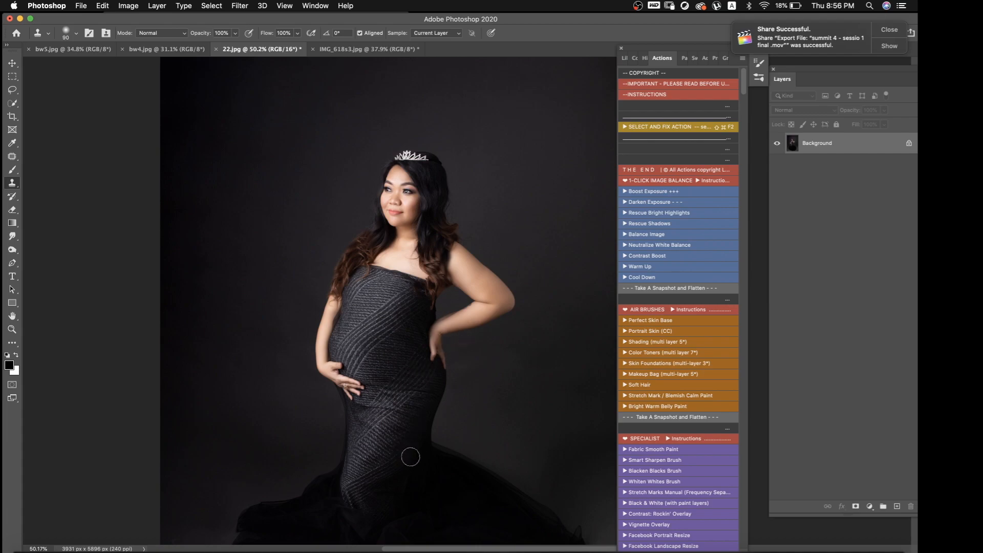
Clean up the tulle skirt's bottom and left edges with the Clone Stamp at size 150, and duplicate the Background layer
scroll(415, 440, "down", 3)
scroll(419, 435, "up", 1)
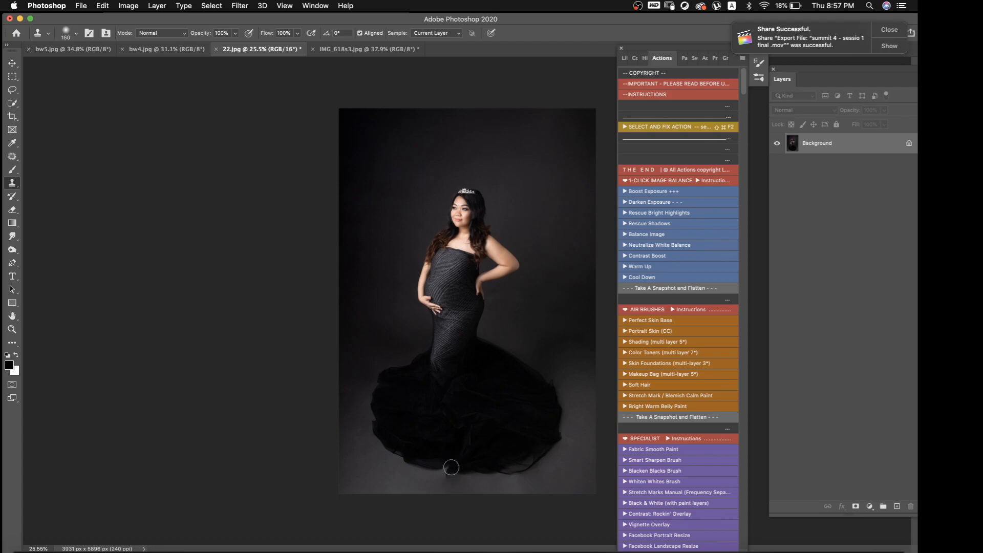
left_click(456, 468, "alt")
left_click(381, 426, "alt")
mouse_move(376, 420)
left_mouse_down()
mouse_move(377, 387)
mouse_move(403, 364)
left_mouse_up()
key("super+j")
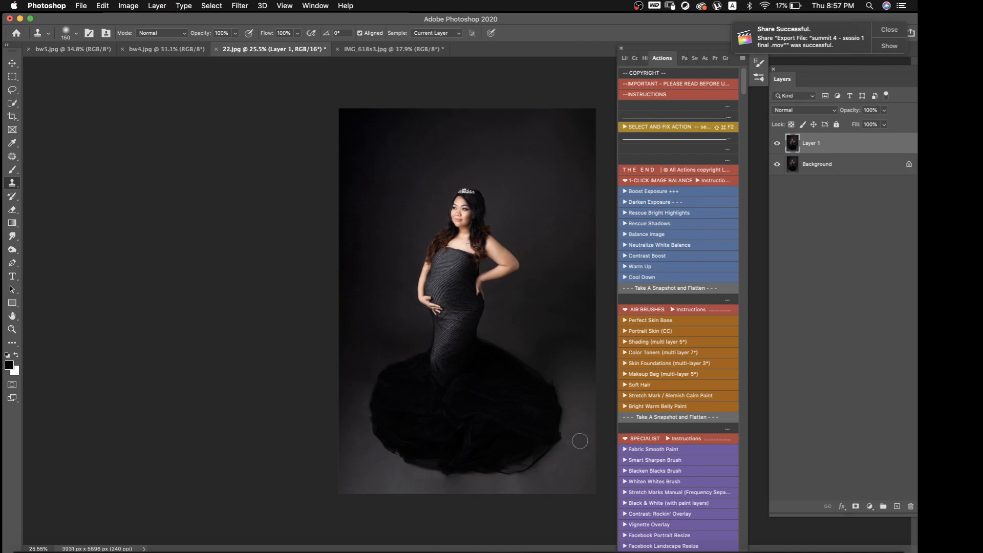
Find and run the LSP texture action that places a texture, and continue to its file selection
scroll(676, 520, "down", 15)
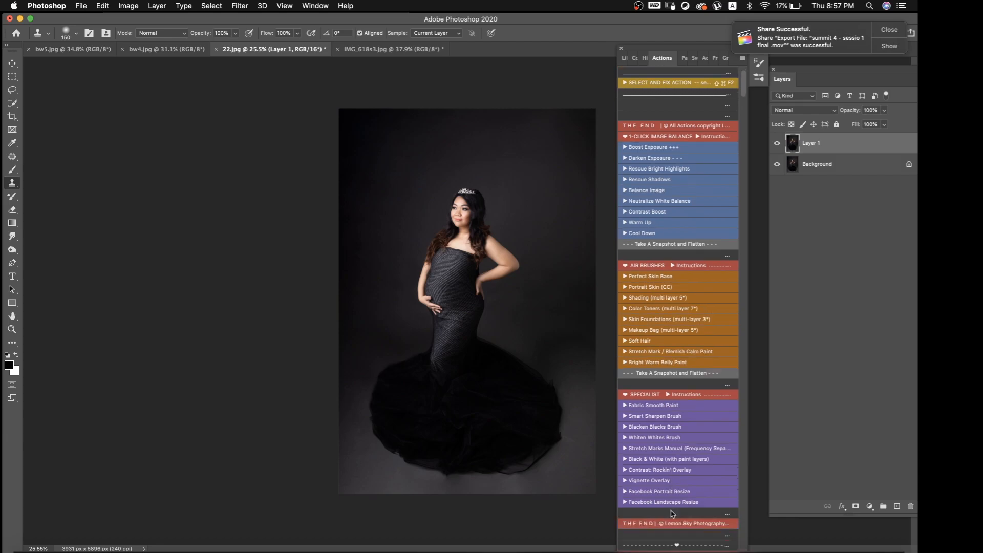
scroll(667, 501, "down", 20)
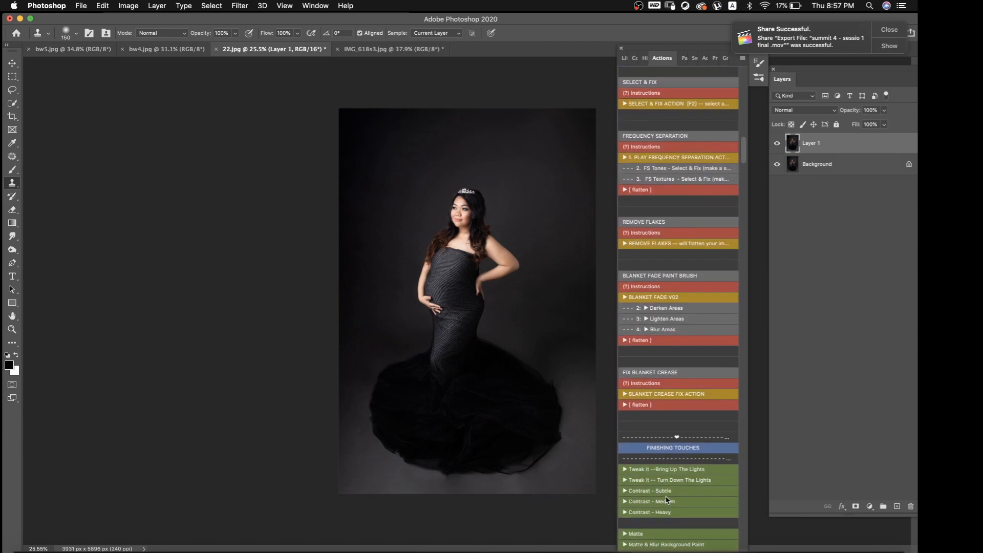
scroll(665, 494, "down", 20)
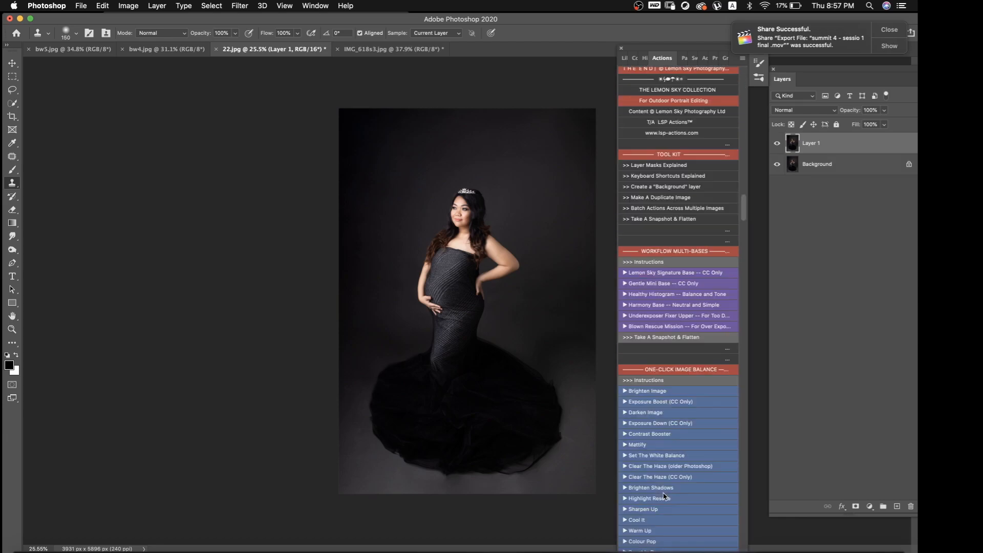
scroll(668, 489, "down", 20)
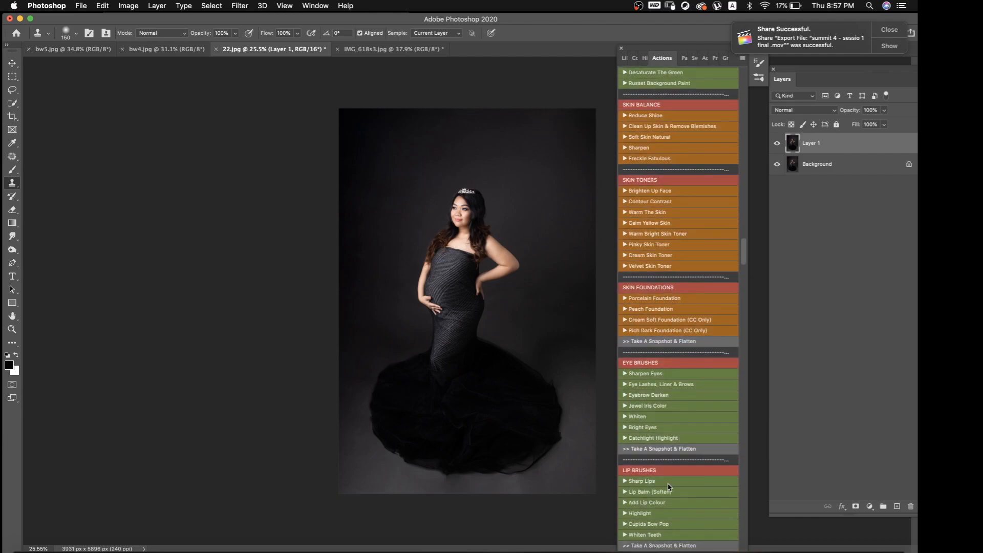
scroll(673, 478, "down", 20)
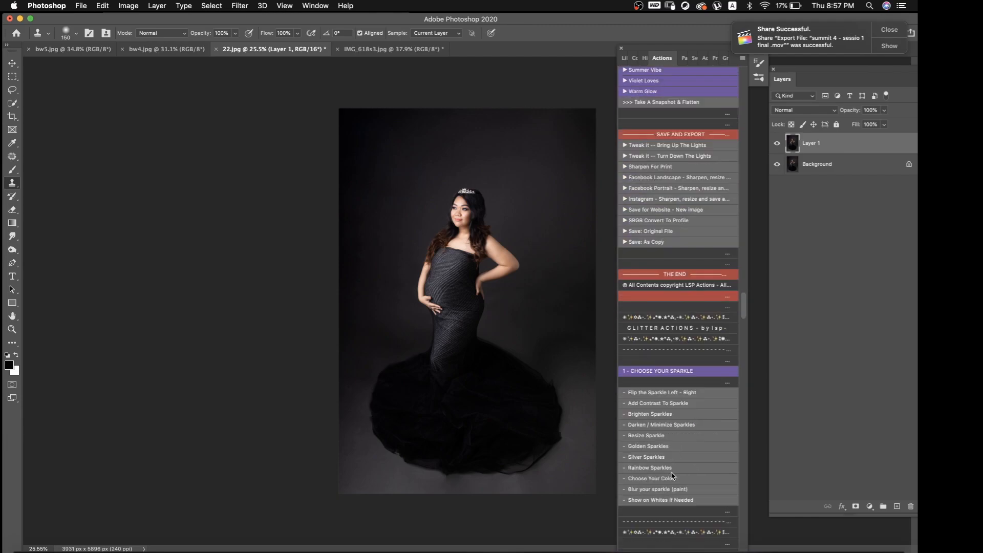
scroll(673, 470, "down", 5)
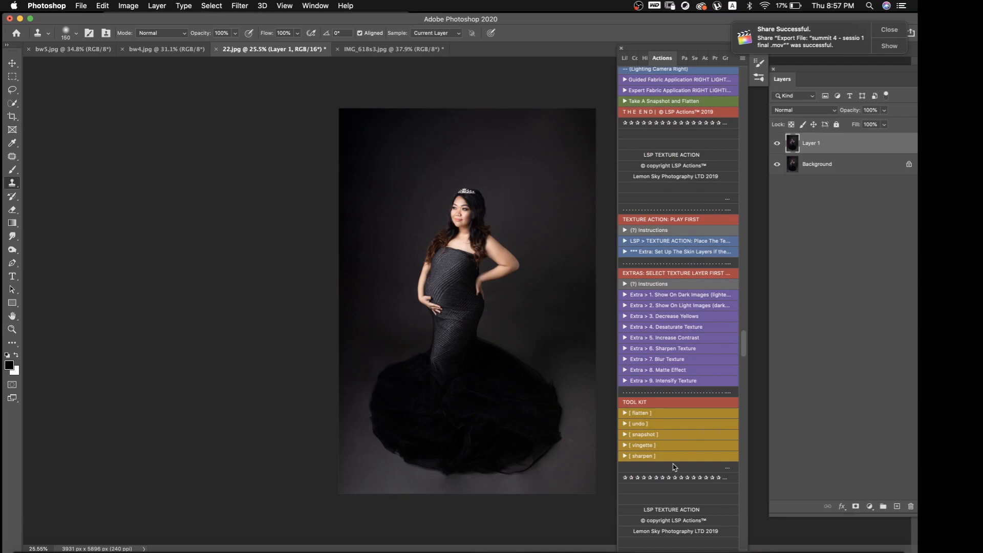
left_click(674, 245)
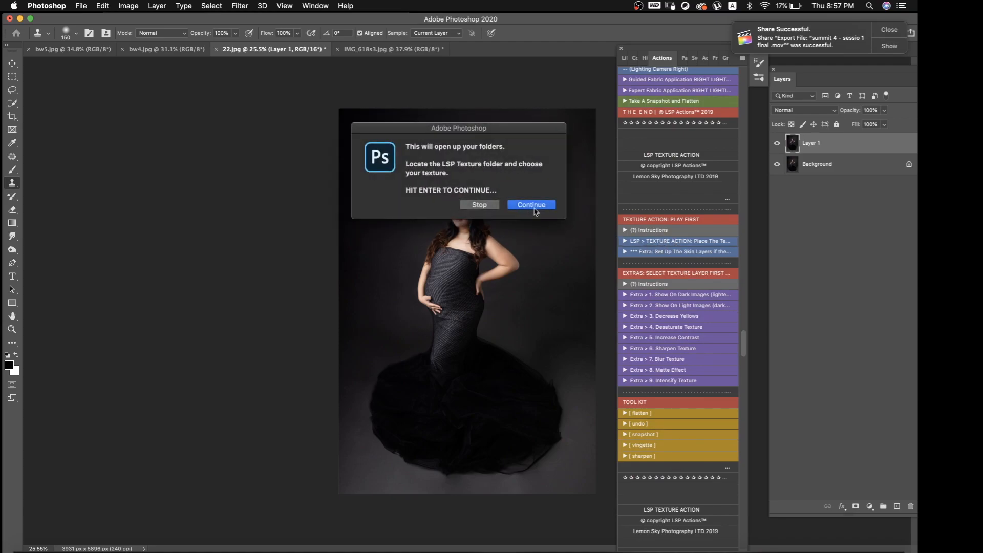
key("Return")
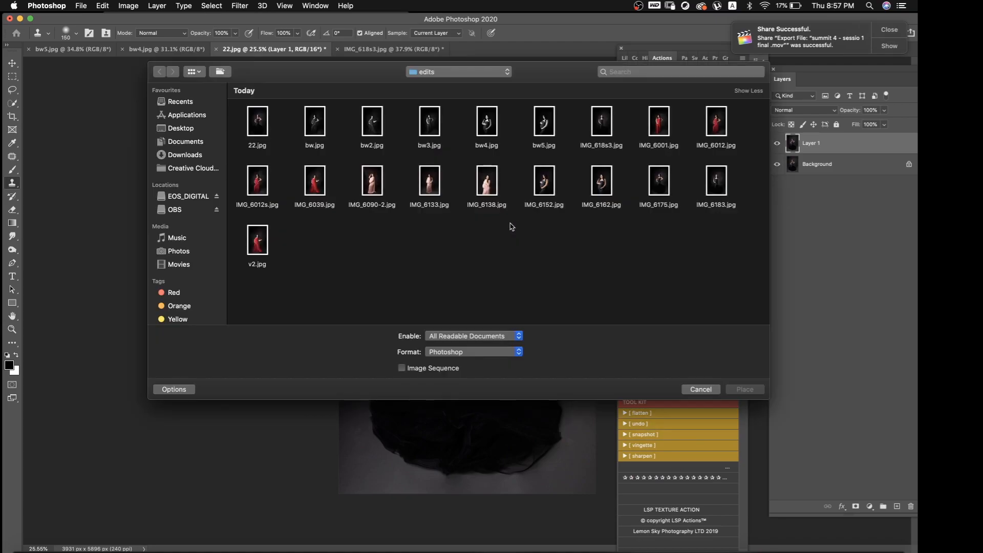
Place LSP-DAUB-Desat.jpg from the LSP - CAMDEN TEXTURE COLLECTION folder and scale it to cover the whole photo
left_click(465, 71)
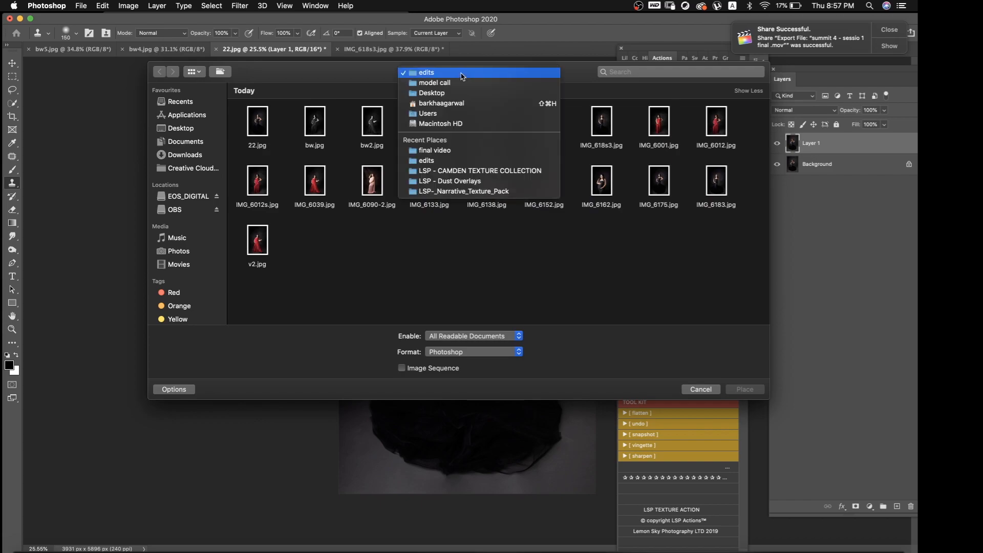
left_click(469, 171)
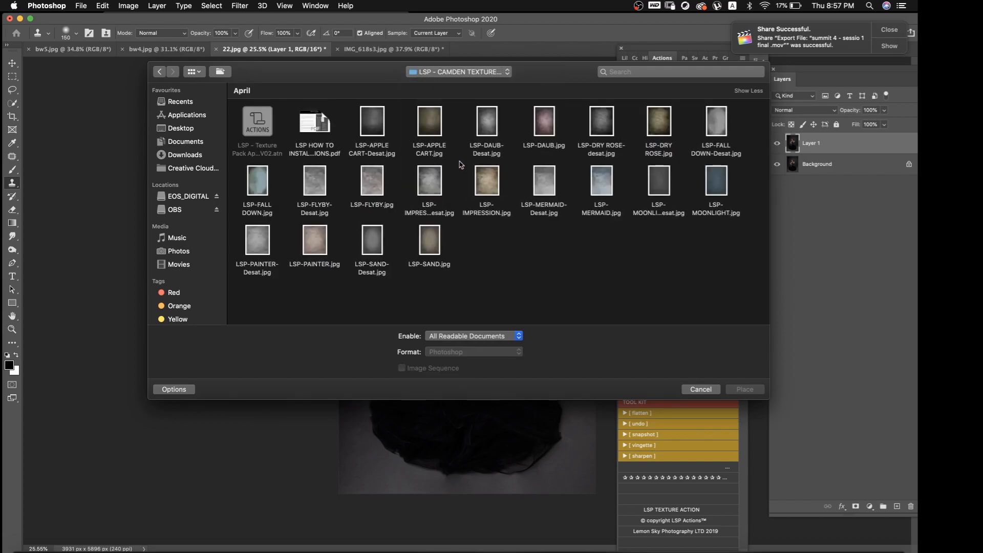
left_click(487, 132)
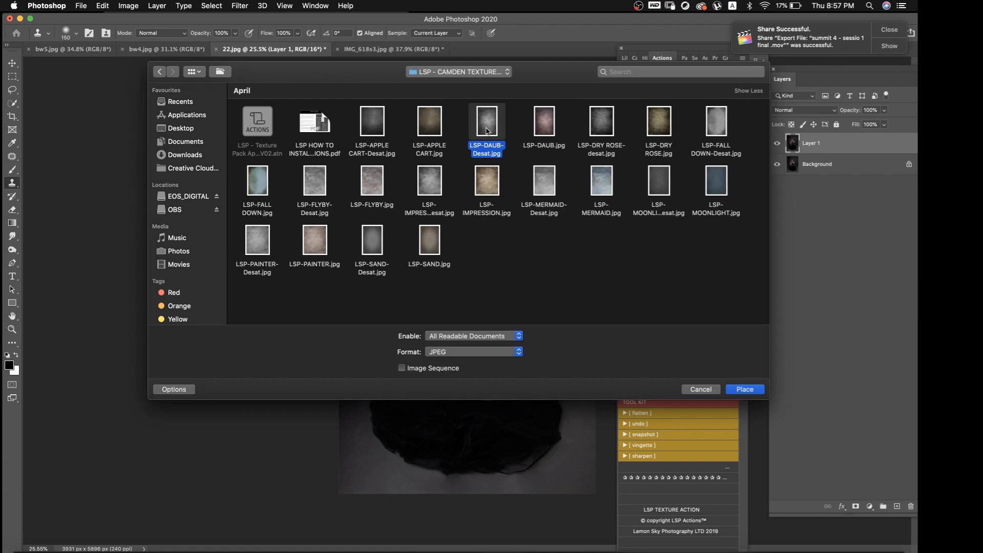
left_click(758, 393)
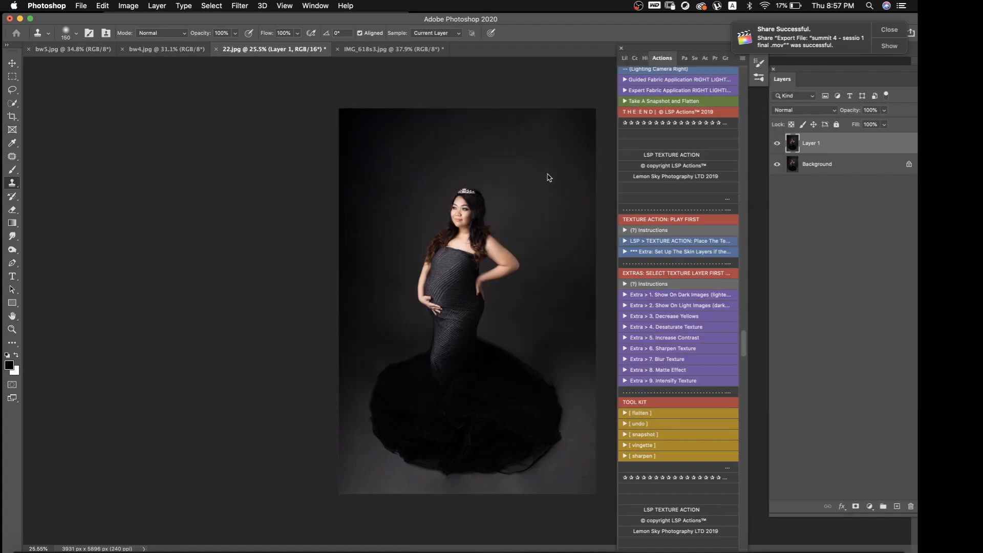
left_click_drag(468, 145, 467, 108)
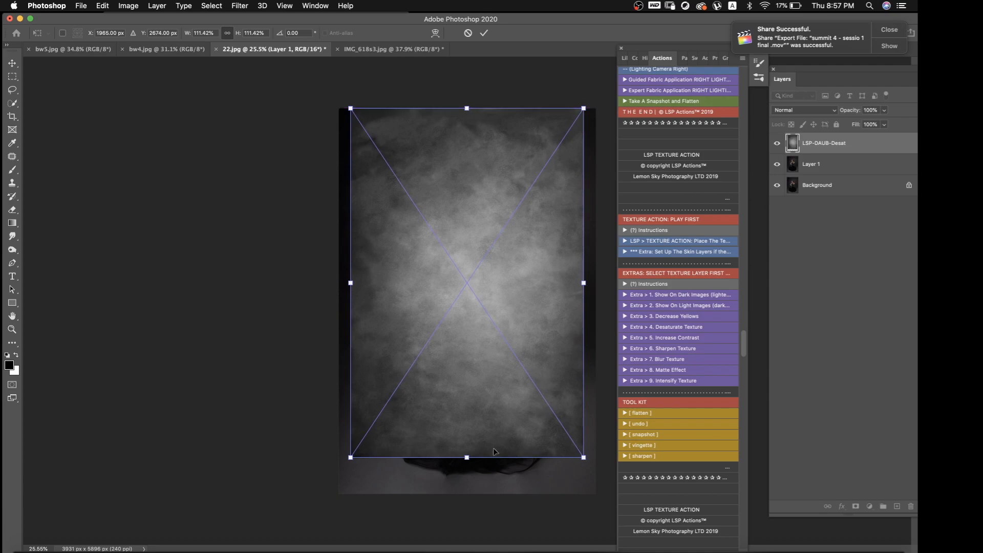
left_click_drag(465, 461, 466, 494)
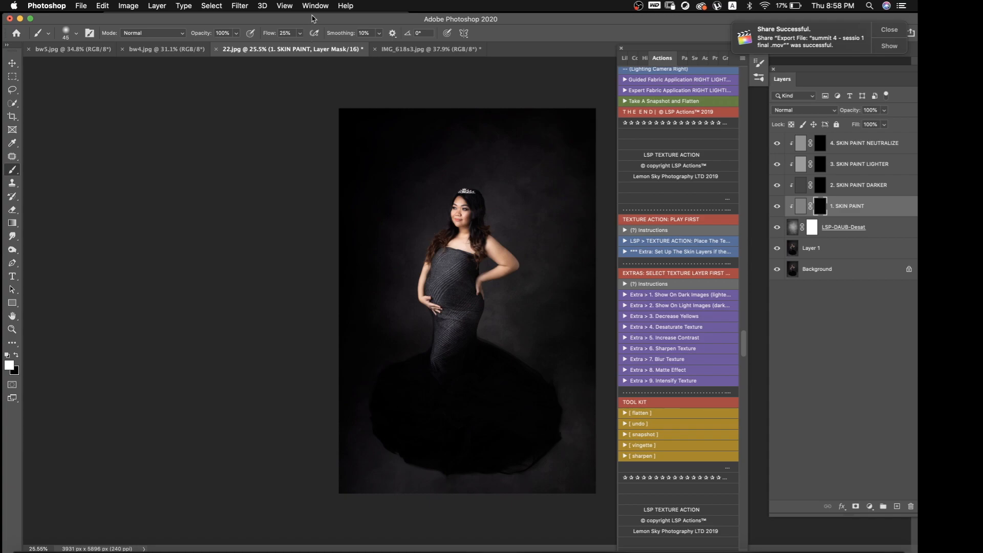
Set the brush flow to 86% and size to 250, and paint the 1. SKIN PAINT mask white over the figure and skirt
left_click(300, 34)
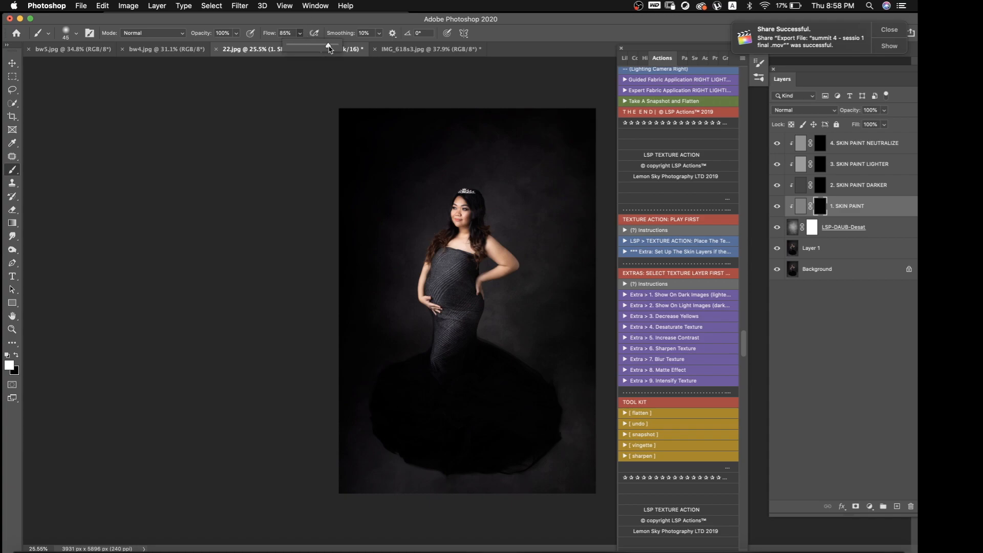
key("super+plus")
key("super+plus")
key("bracketright")
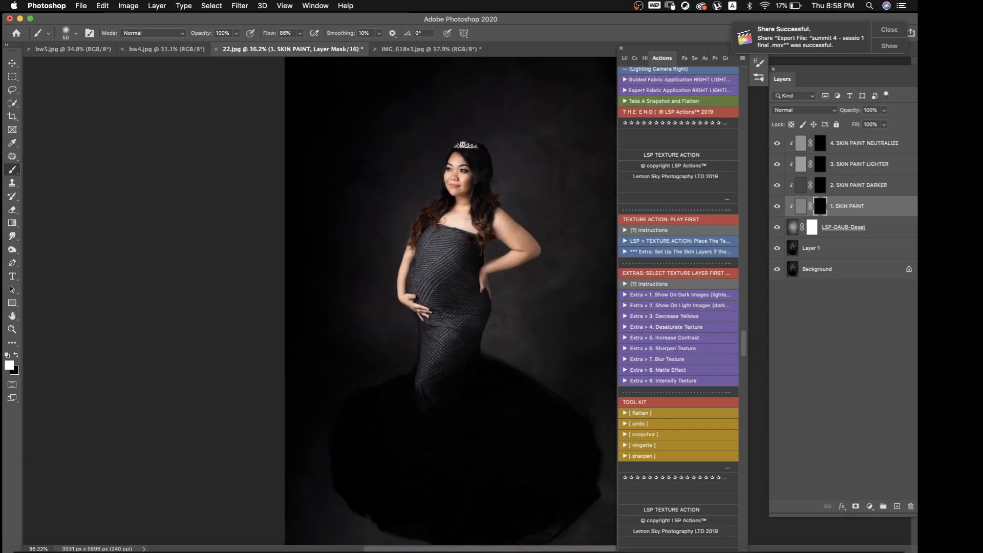
key("bracketright")
key("bracketright")
key("bracketright")
key("bracketright")
key("bracketright")
key("bracketright")
key("bracketright")
key("bracketright")
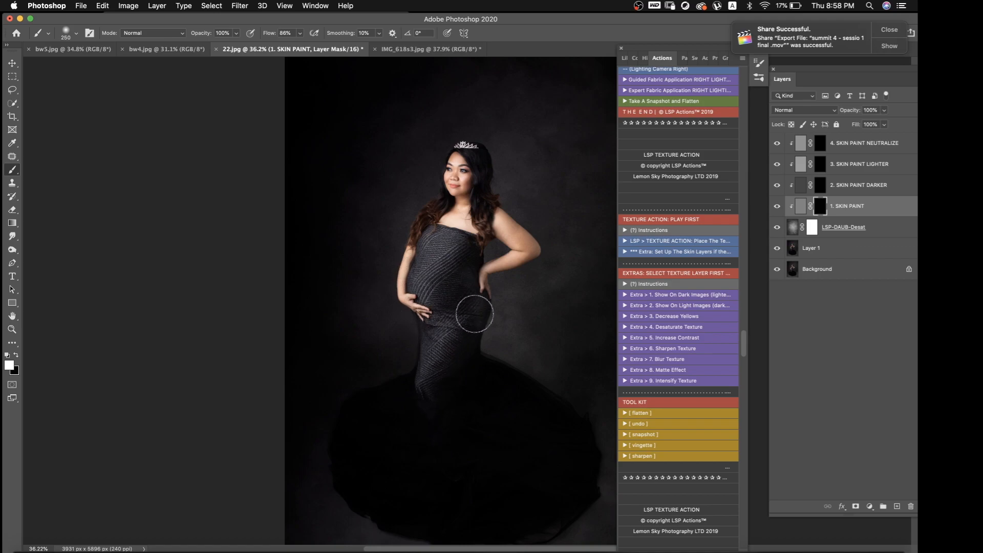
mouse_move(467, 249)
left_mouse_down()
mouse_move(489, 220)
mouse_move(531, 245)
mouse_move(483, 276)
left_mouse_up()
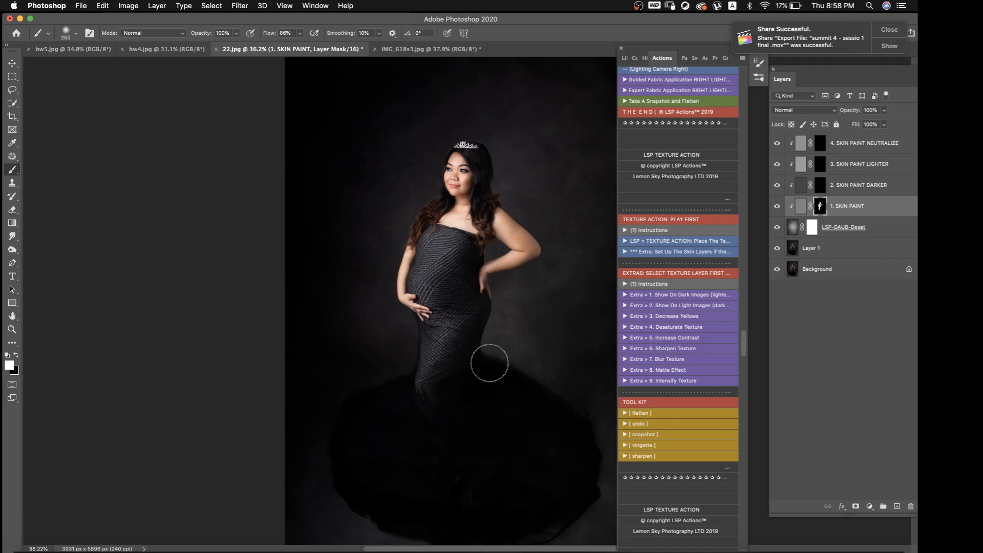
scroll(493, 391, "down", 3)
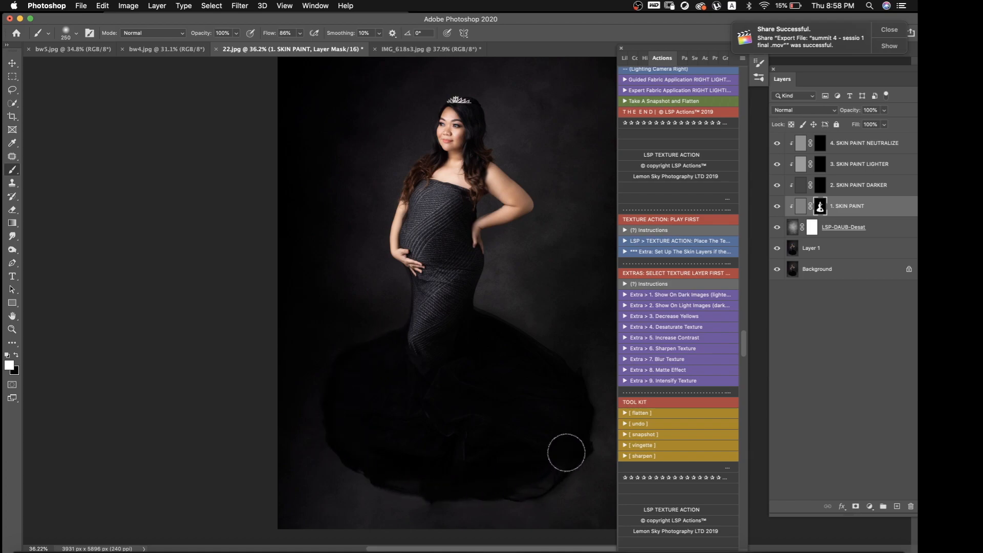
left_click_drag(565, 379, 454, 291)
Paint the 4. SKIN PAINT NEUTRALIZE mask white over the woman's body and gown
left_click(820, 148)
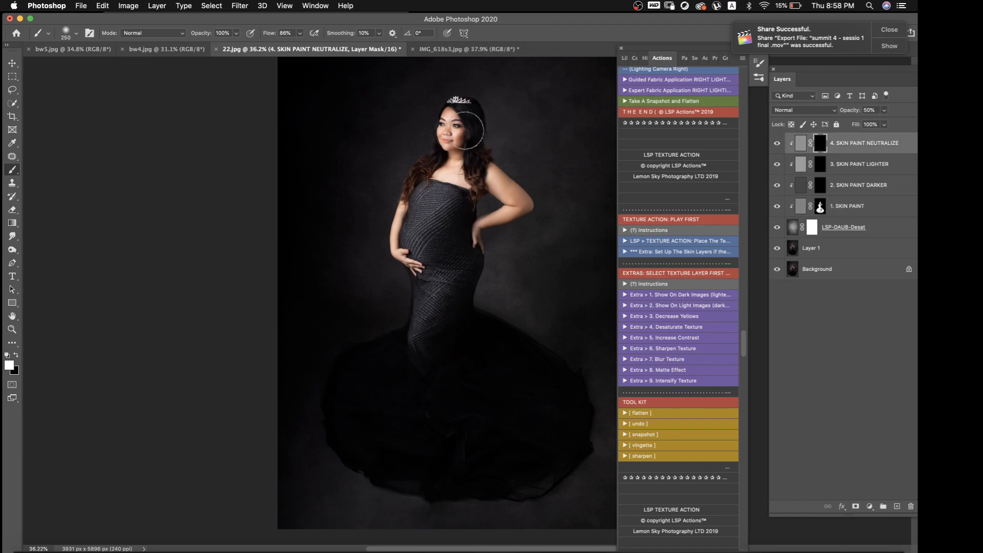
mouse_move(456, 138)
left_mouse_down()
mouse_move(453, 175)
mouse_move(500, 175)
mouse_move(520, 202)
mouse_move(461, 245)
left_mouse_up()
mouse_move(420, 209)
left_mouse_down()
mouse_move(401, 231)
mouse_move(414, 273)
mouse_move(437, 207)
mouse_move(418, 377)
mouse_move(435, 229)
mouse_move(344, 413)
mouse_move(421, 324)
mouse_move(400, 412)
mouse_move(435, 287)
mouse_move(451, 303)
mouse_move(446, 418)
mouse_move(472, 420)
mouse_move(464, 307)
mouse_move(534, 379)
mouse_move(454, 442)
mouse_move(531, 459)
mouse_move(444, 375)
mouse_move(459, 265)
mouse_move(446, 218)
mouse_move(453, 118)
mouse_move(517, 394)
left_mouse_up()
Check the textured photo as a whole and flatten it with the texture tool kit's flatten action
scroll(518, 395, "down", 5)
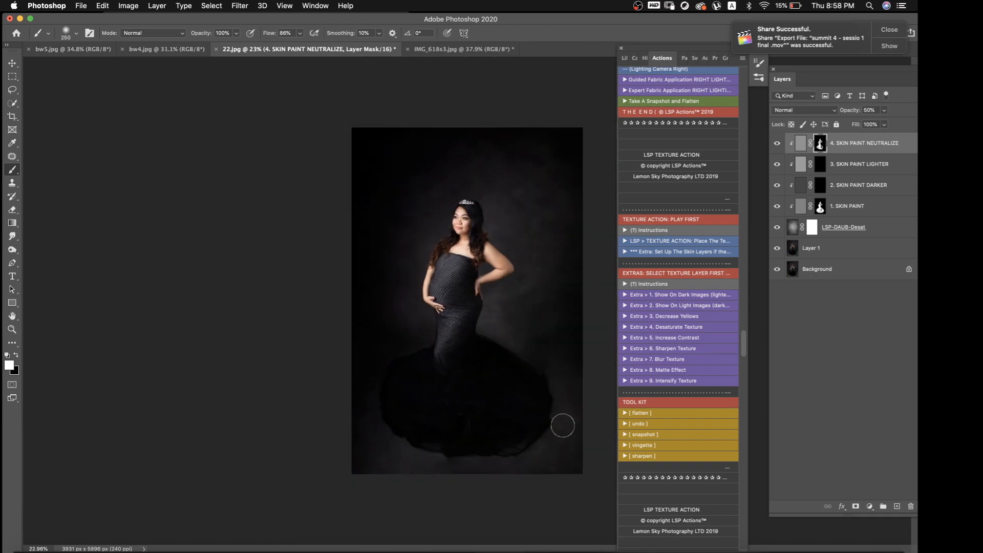
scroll(557, 383, "up", 3)
scroll(535, 398, "down", 2)
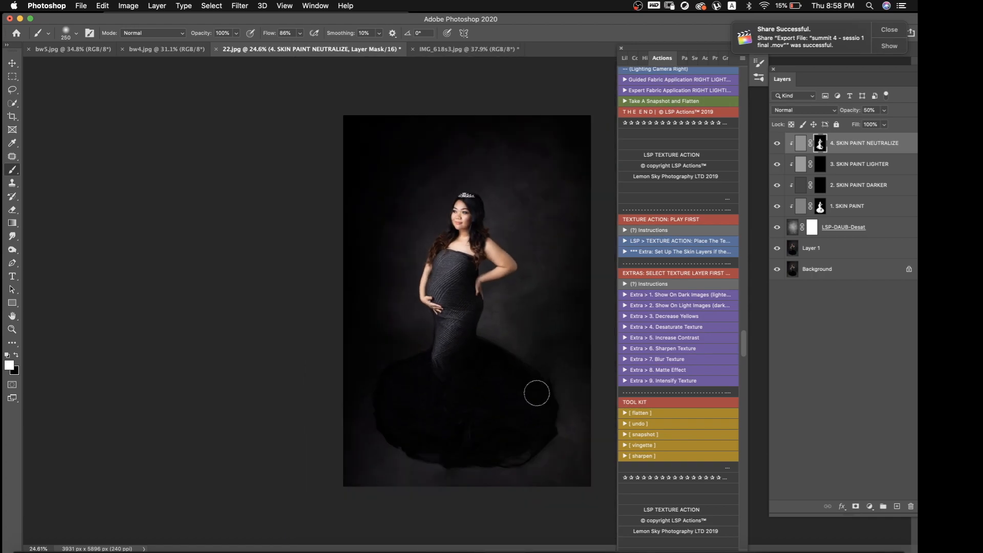
scroll(537, 393, "up", 1)
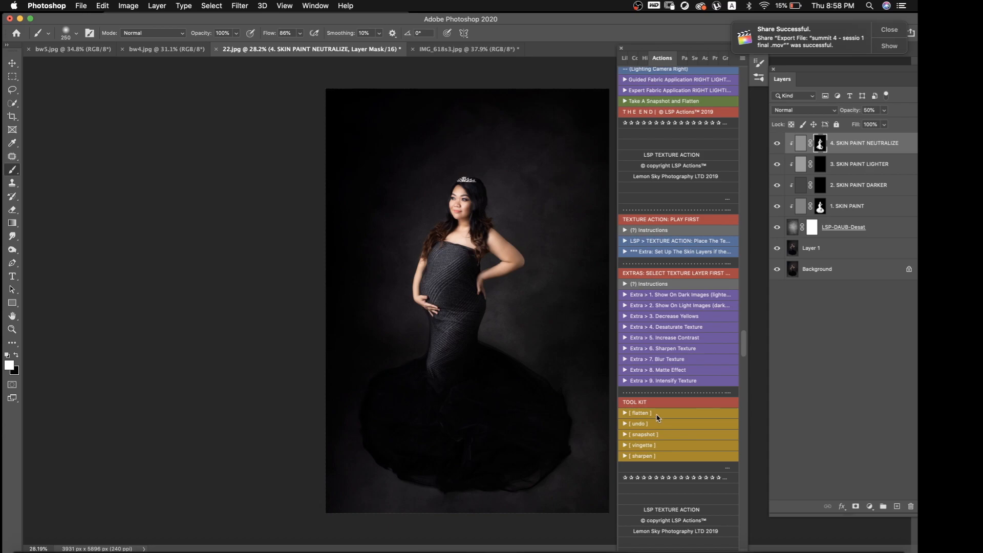
left_click(658, 418)
scroll(576, 247, "up", 1)
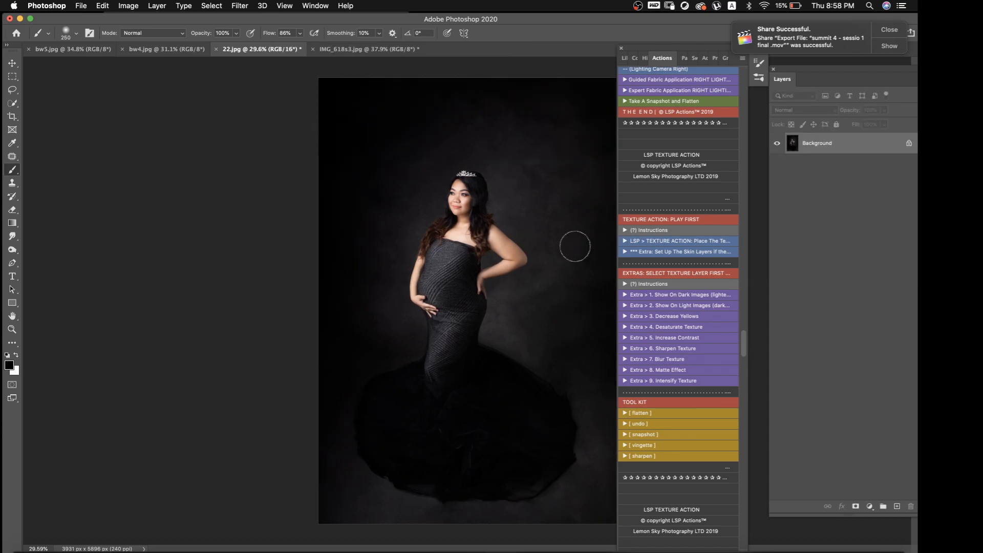
Stamp the studio's logo once in white with the 200 px watermark brush at 36% flow, on the dark backdrop left of the woman's hips
scroll(576, 246, "up", 6)
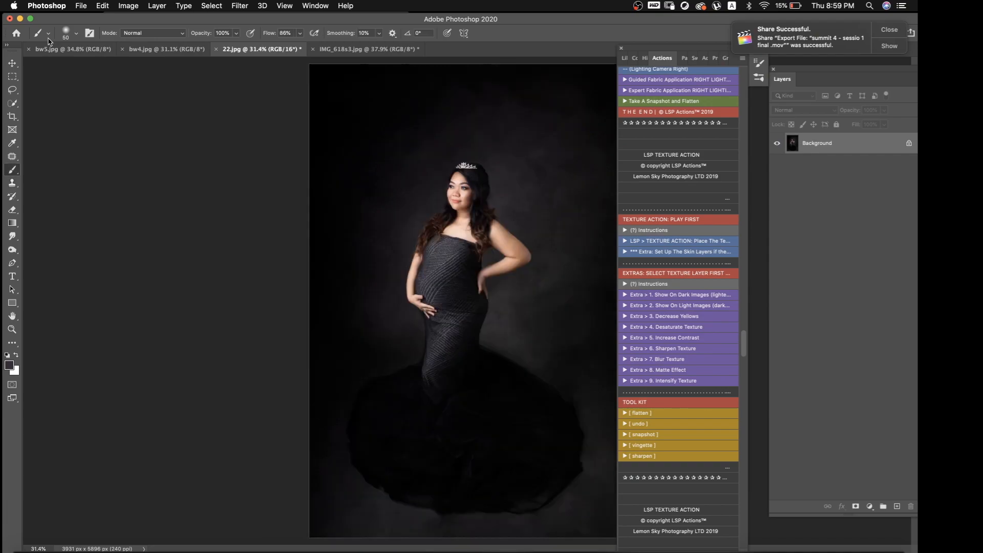
left_click(48, 34)
key("x")
left_click(360, 343)
Examine the watermarked portrait in full-screen view, and inspect the face, gown and watermark up close
scroll(158, 302, "down", 1)
key("f")
key("f")
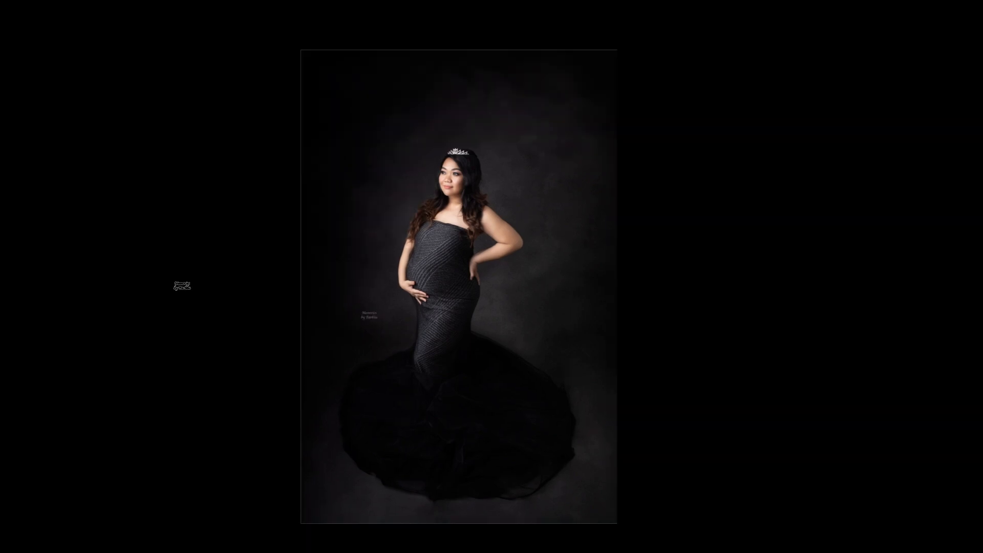
key("ctrl+plus")
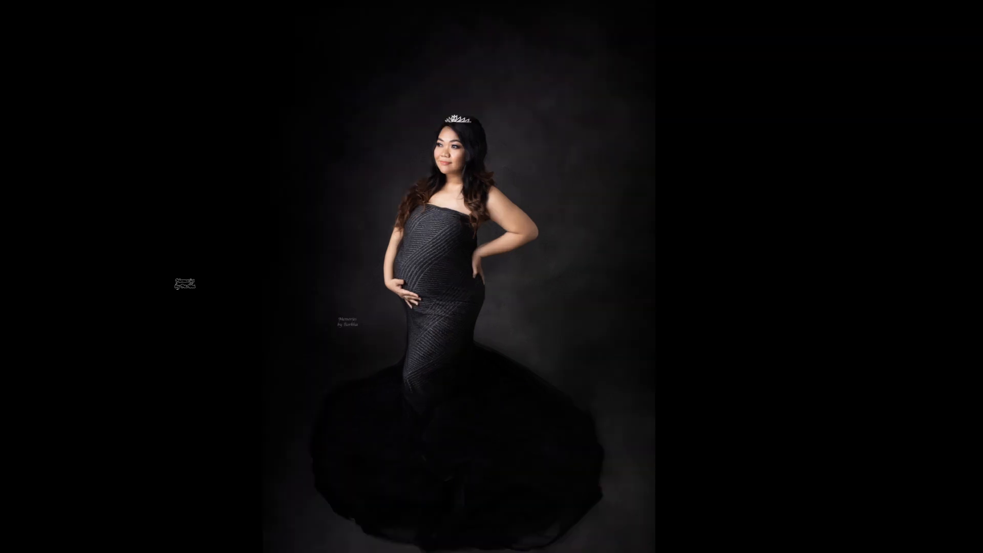
key("f")
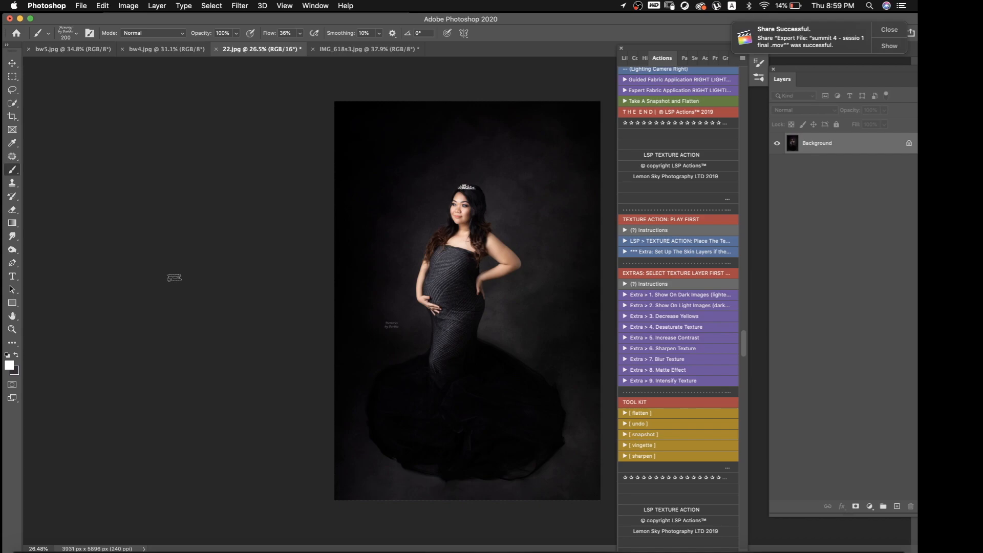
scroll(247, 228, "up", 5)
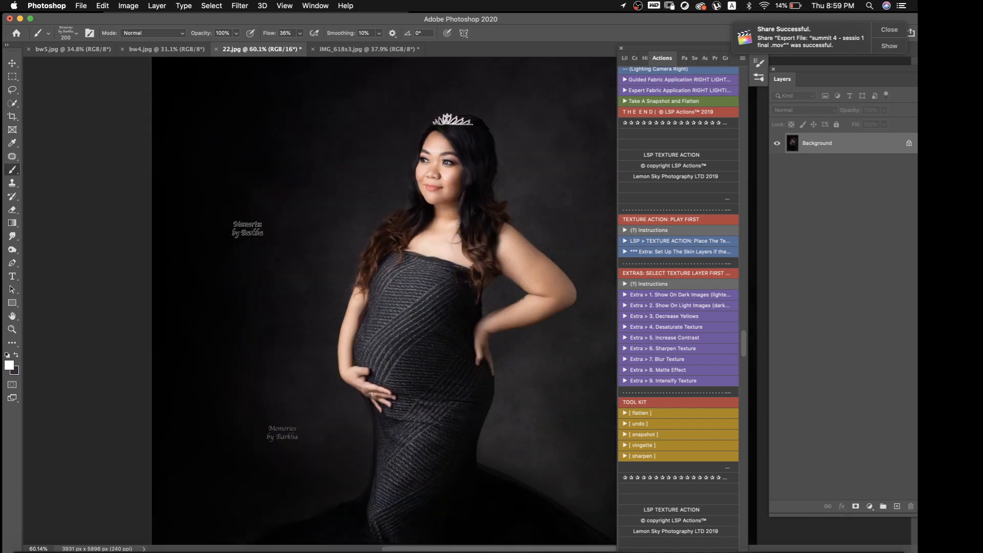
scroll(246, 227, "right", 2)
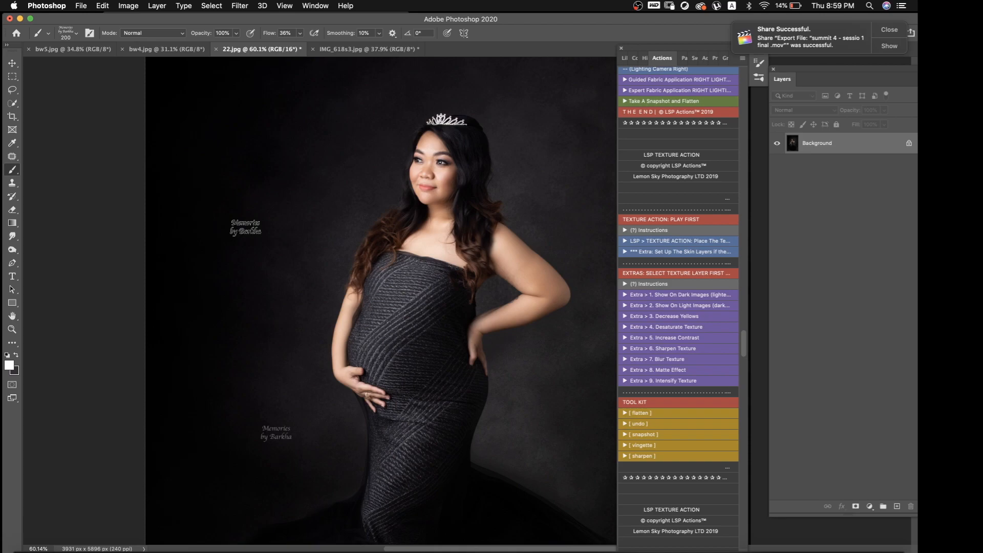
scroll(246, 227, "down", 3)
scroll(247, 226, "left", 2)
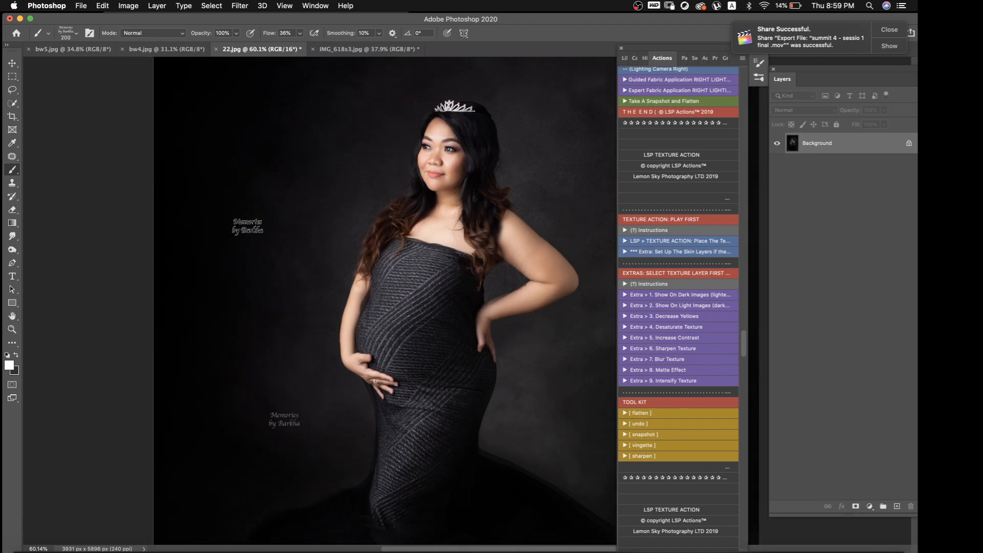